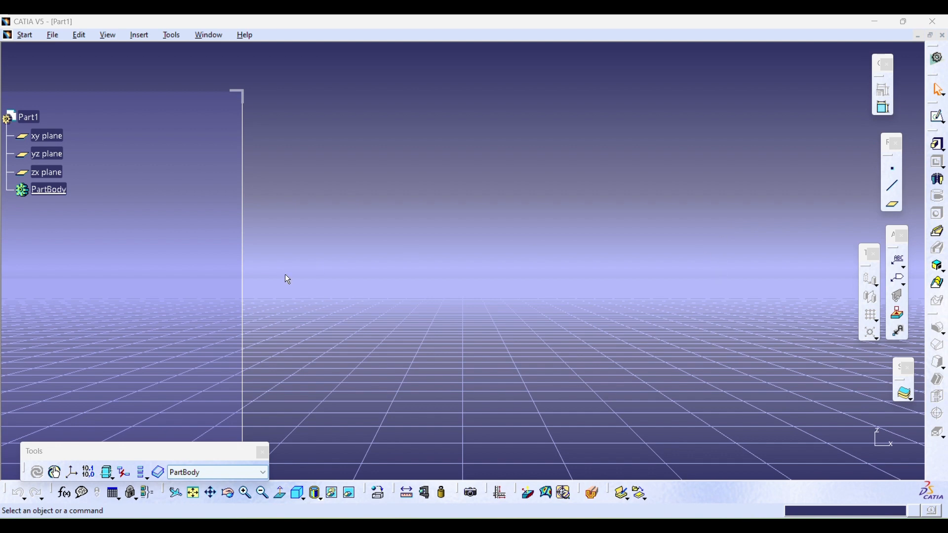
Sketch a rectangle on the xy plane with one corner at the origin, about 14 mm wide and 10 mm high
click(193, 492)
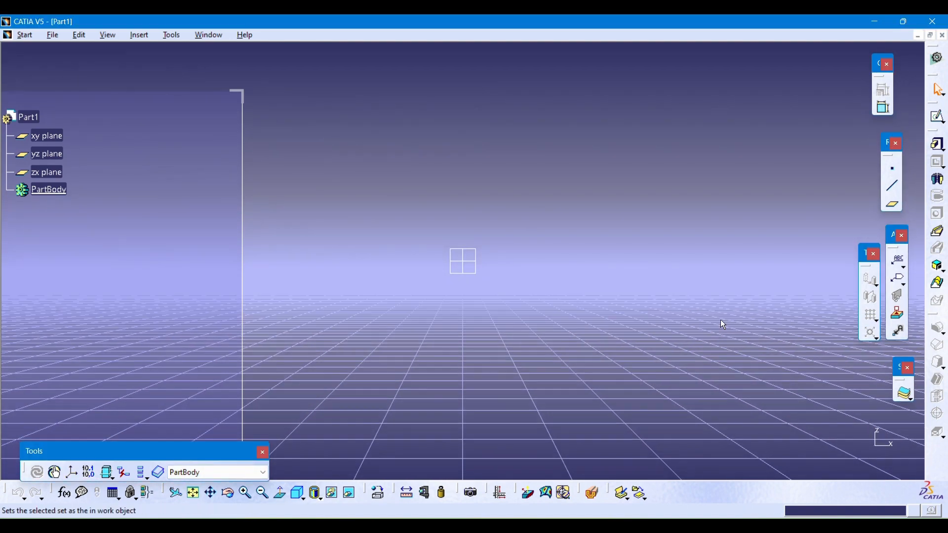
click(943, 120)
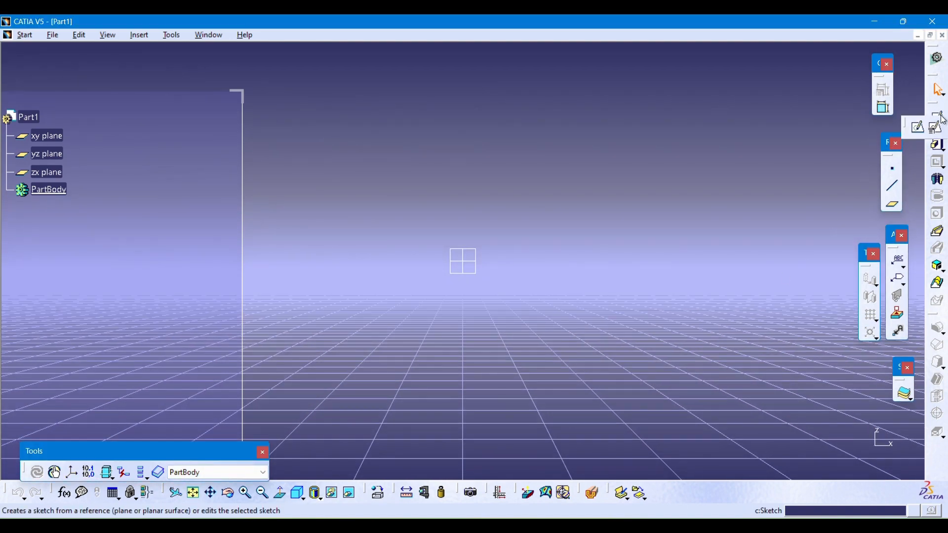
click(917, 127)
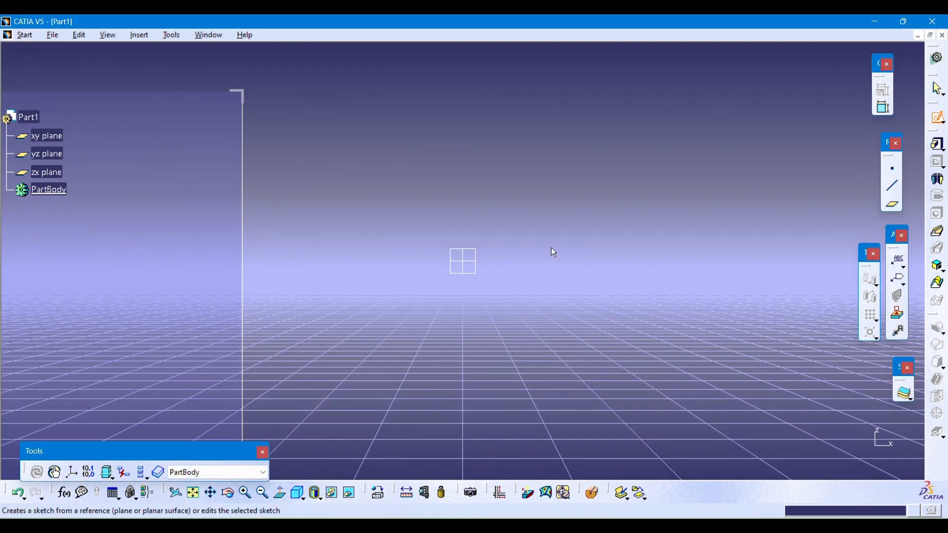
click(47, 136)
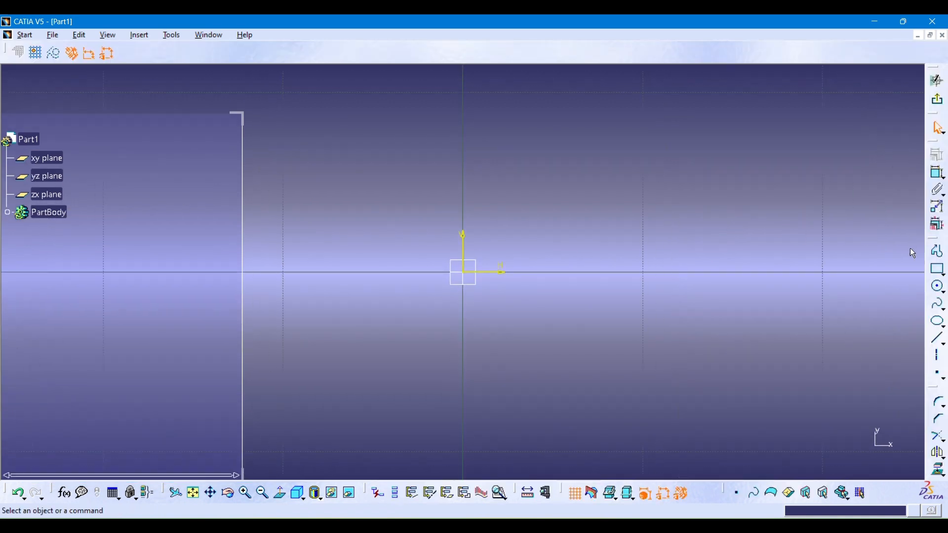
click(938, 270)
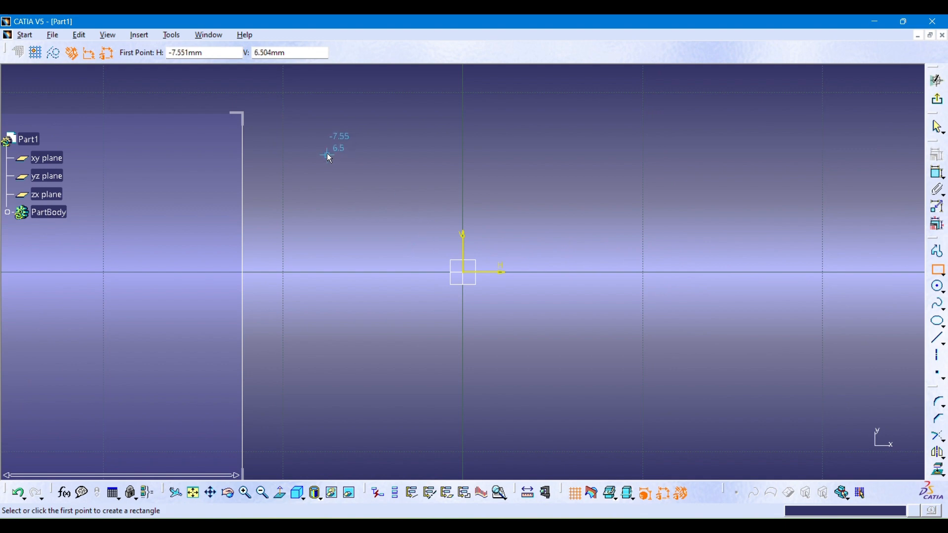
click(465, 273)
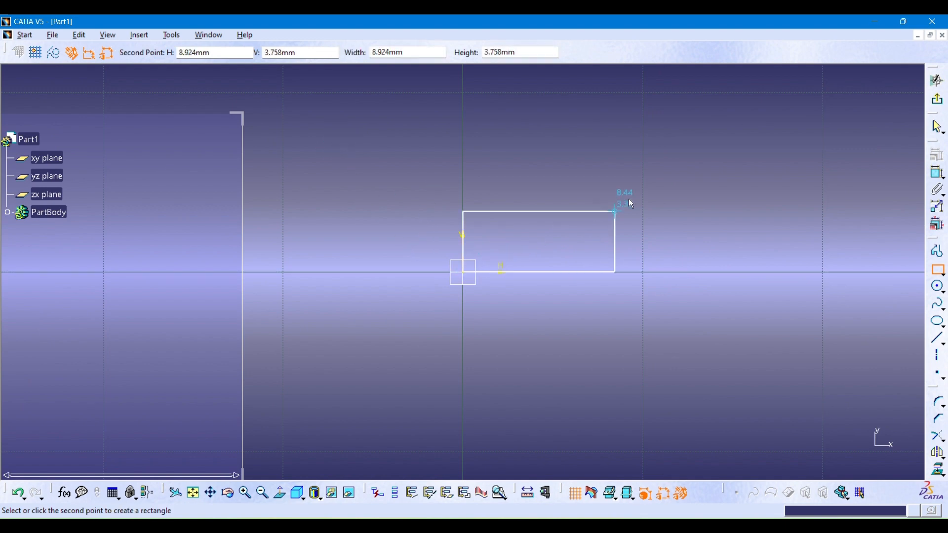
click(716, 94)
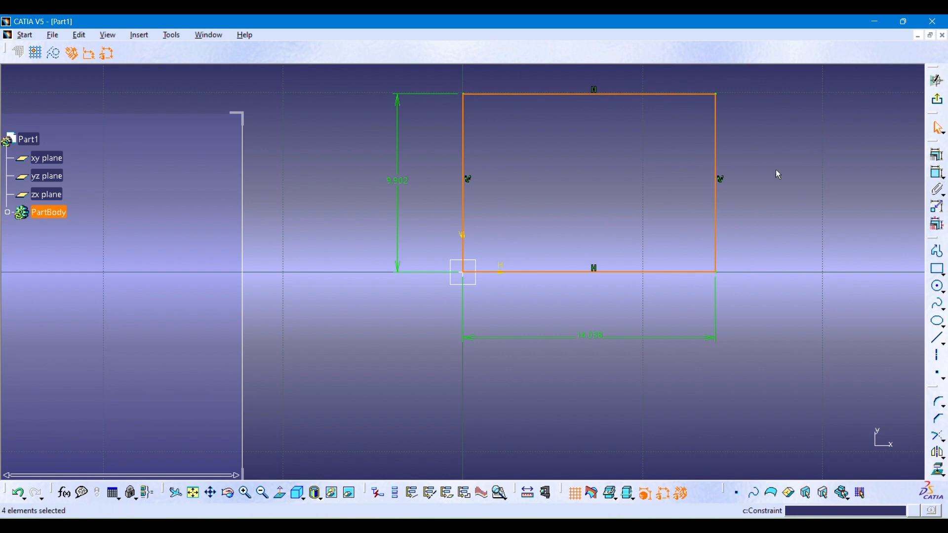
Set the rectangle's height and width to 50 mm each and exit the sketch
double_click(401, 181)
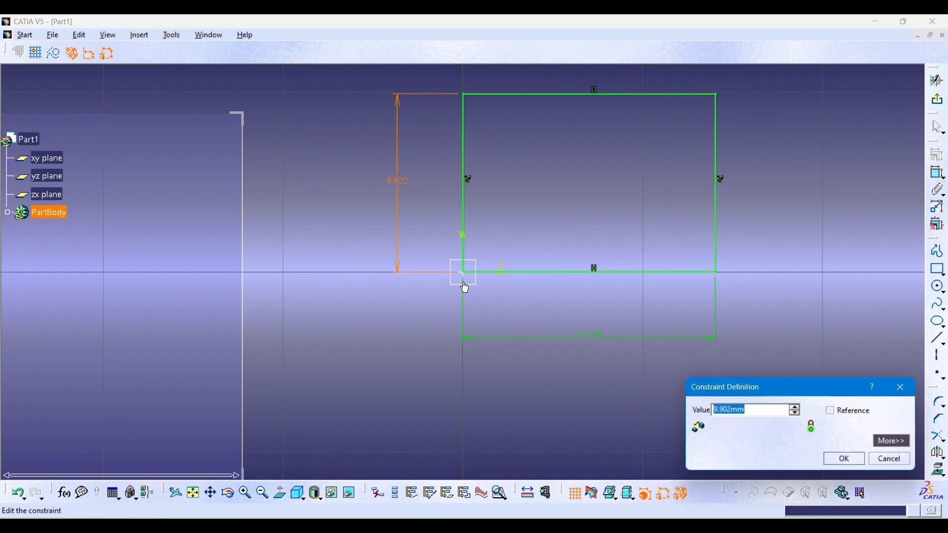
text(50)
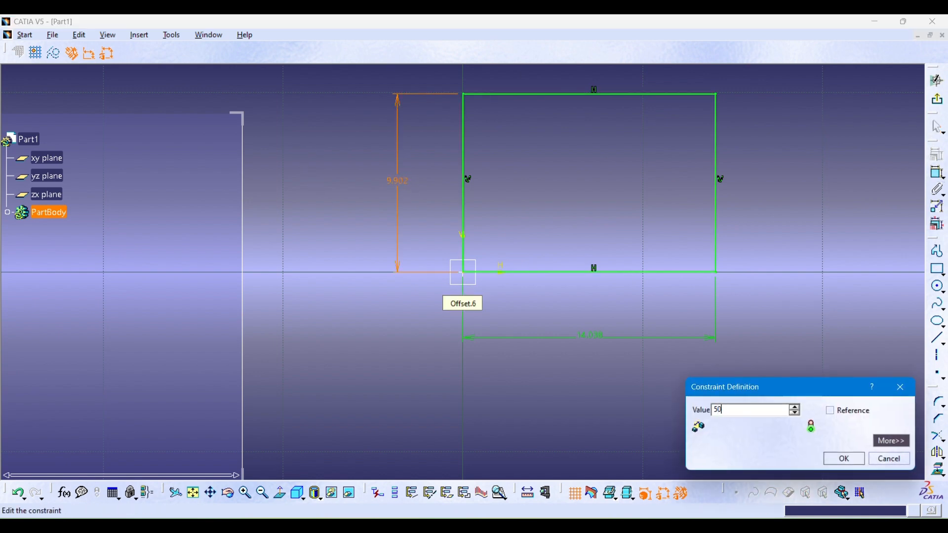
key(Return)
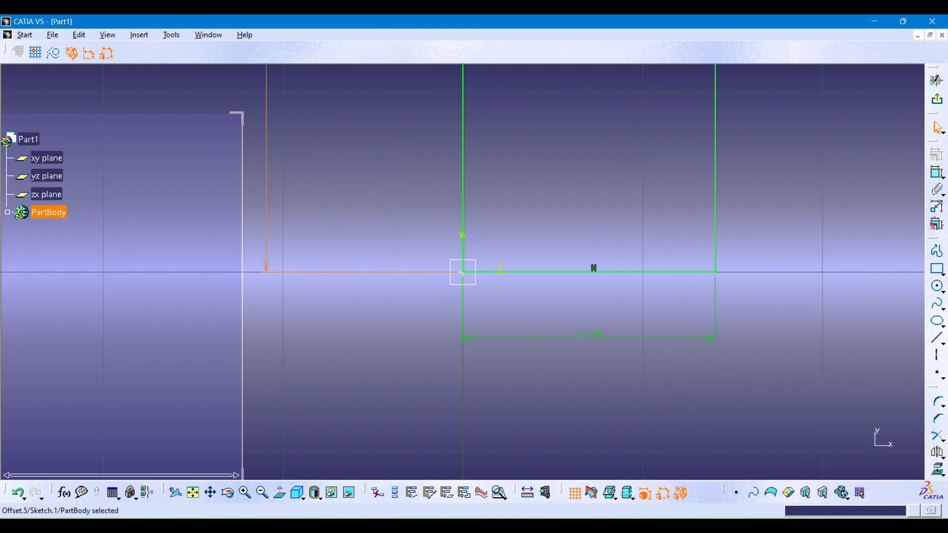
double_click(607, 343)
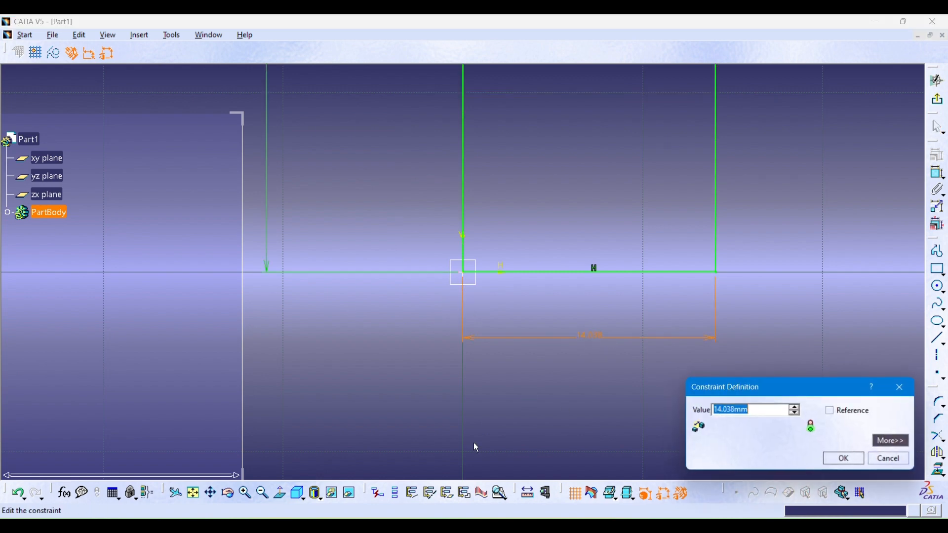
key(Return)
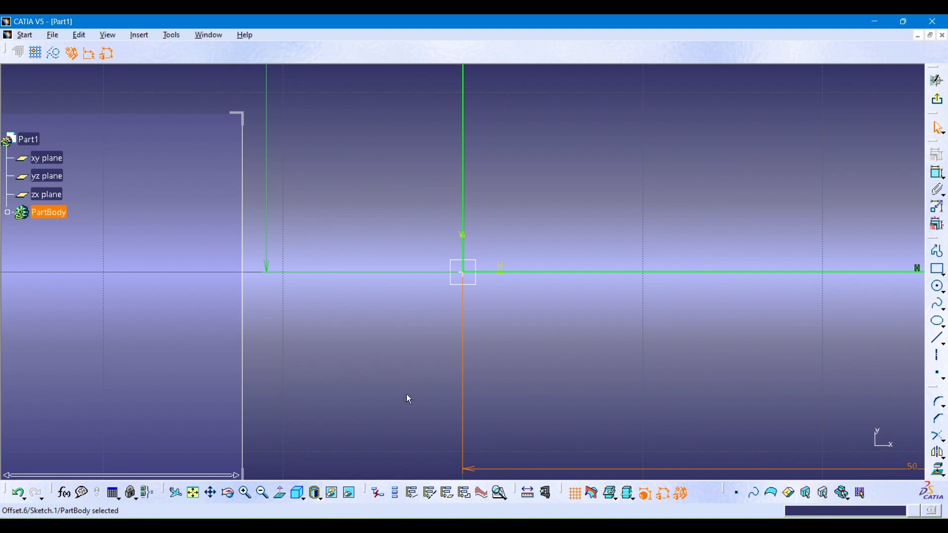
click(938, 80)
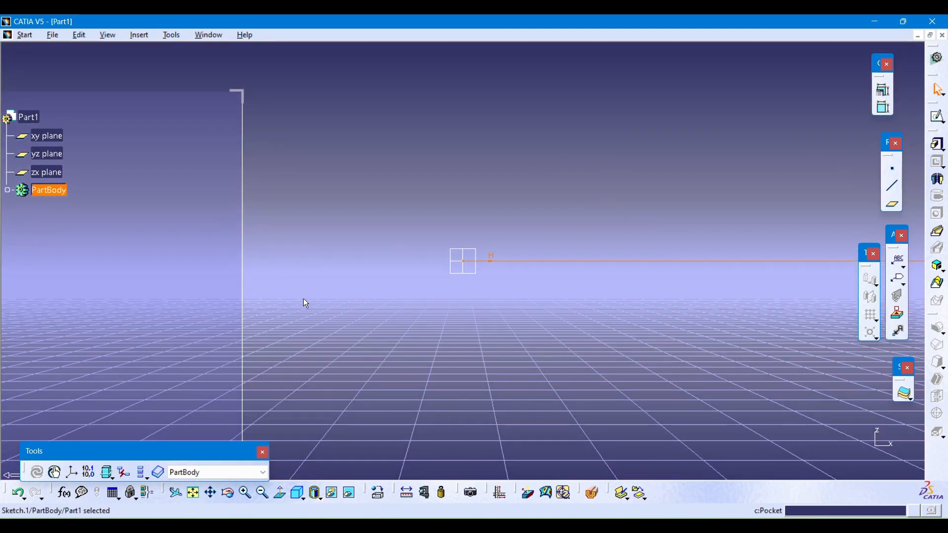
Pad the square sketch to a length of 50 mm
click(178, 491)
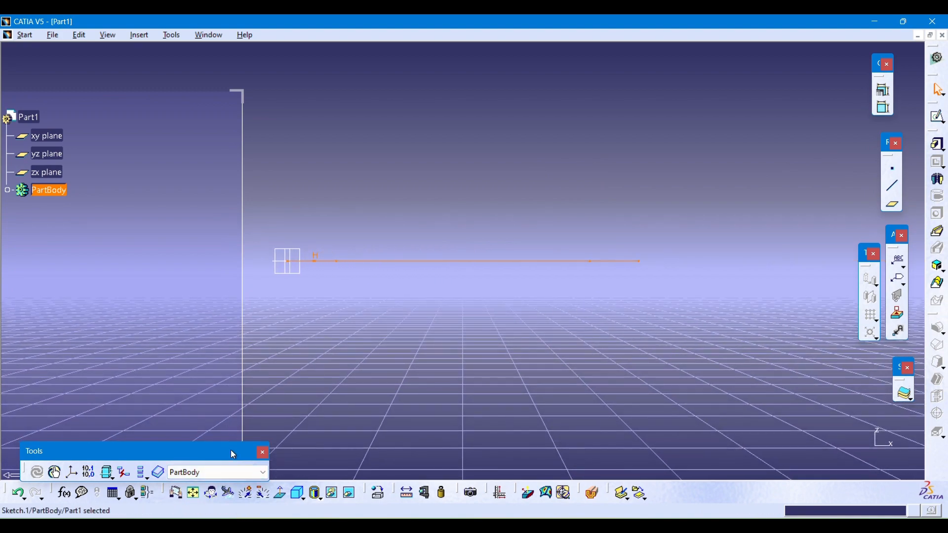
click(177, 491)
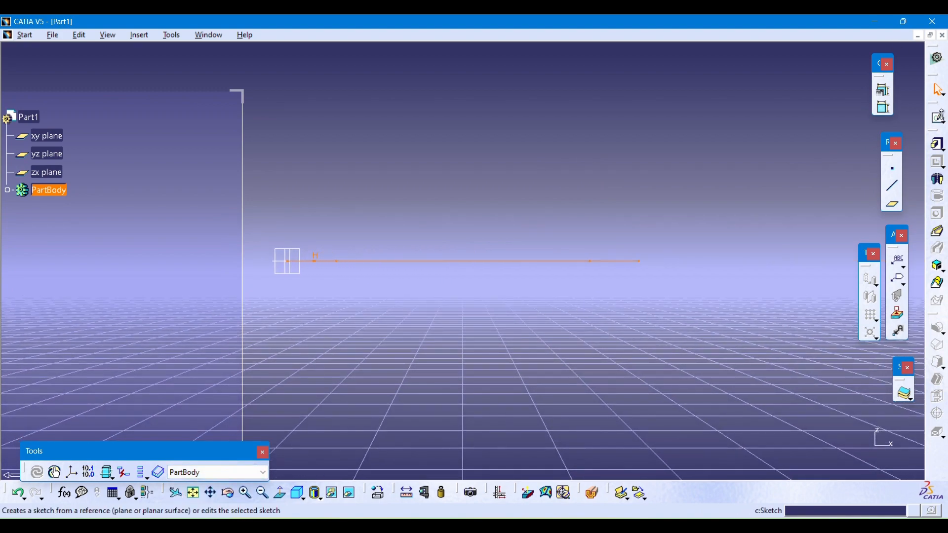
click(938, 143)
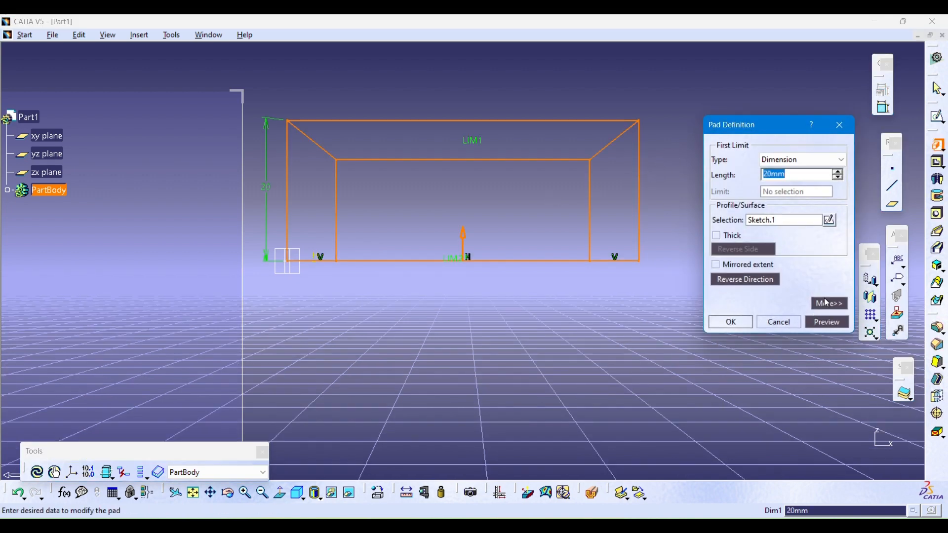
text(50)
key(Return)
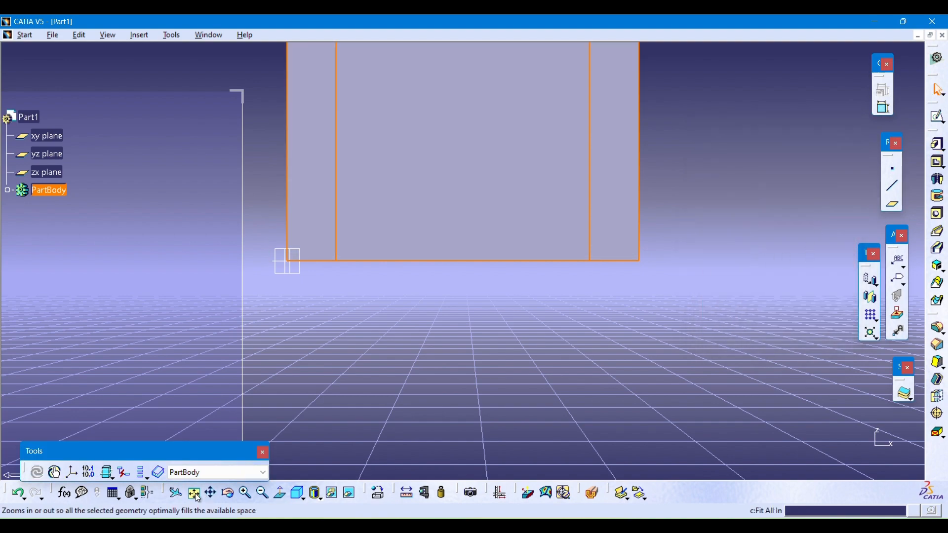
ctrl+middle_drag(582, 327, 555, 351)
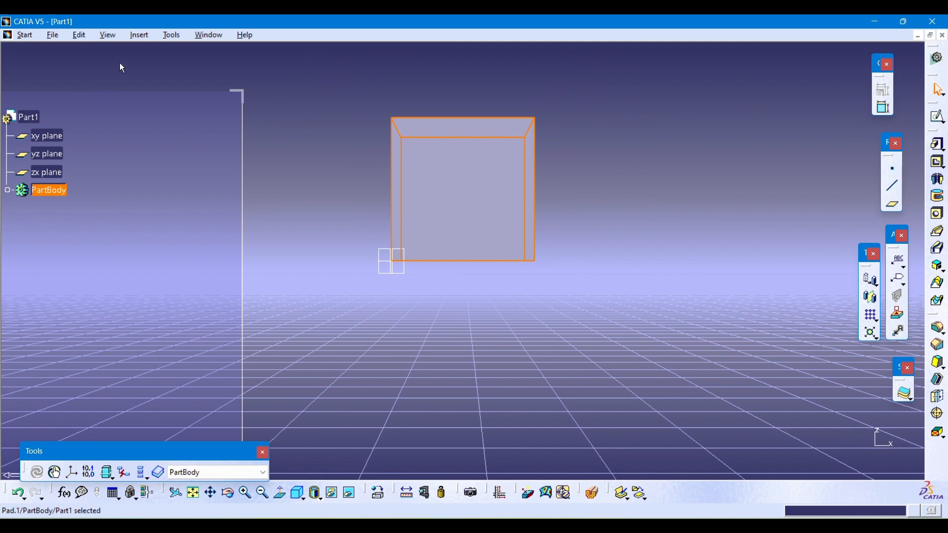
Change the render style from perspective to parallel projection
click(111, 37)
mouse_move(163, 344)
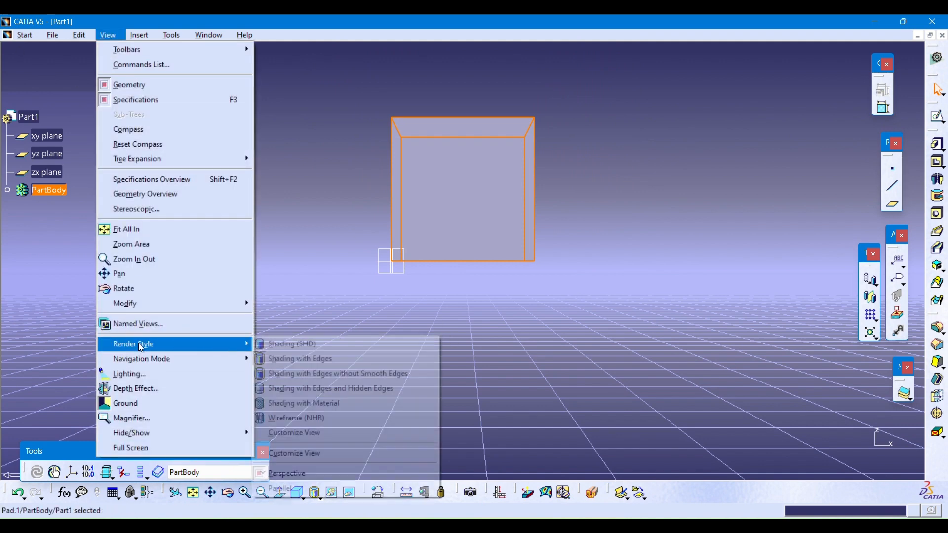
click(321, 488)
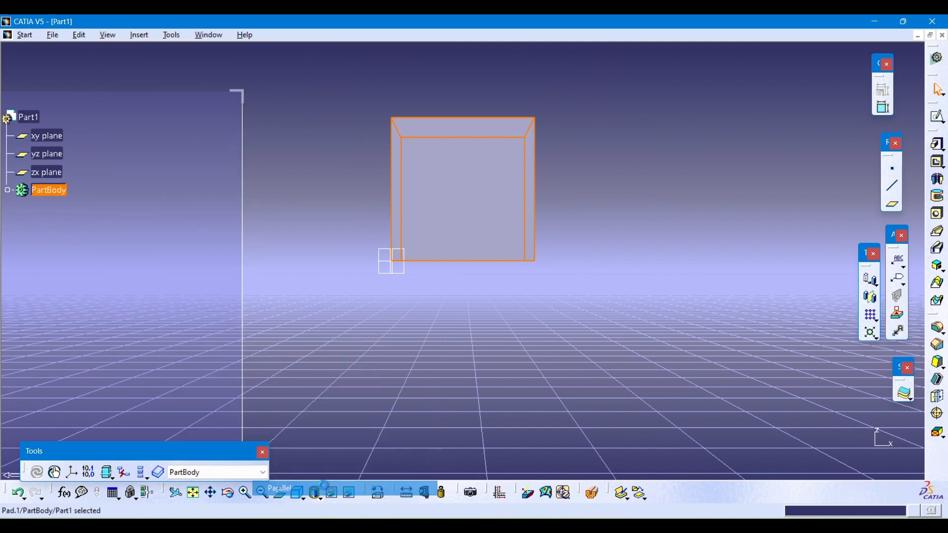
middle_drag(383, 216, 438, 389)
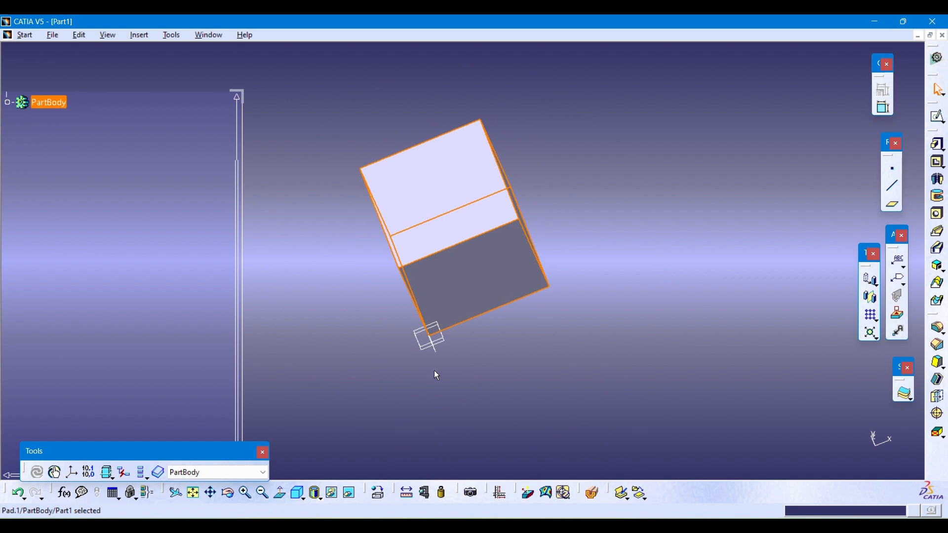
Start a new sketch on the top face of the cube
click(404, 336)
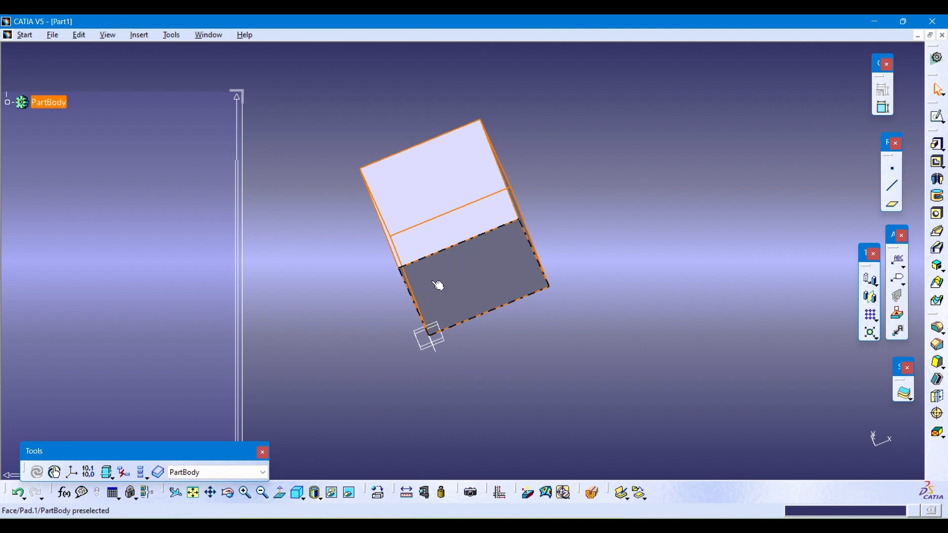
click(438, 186)
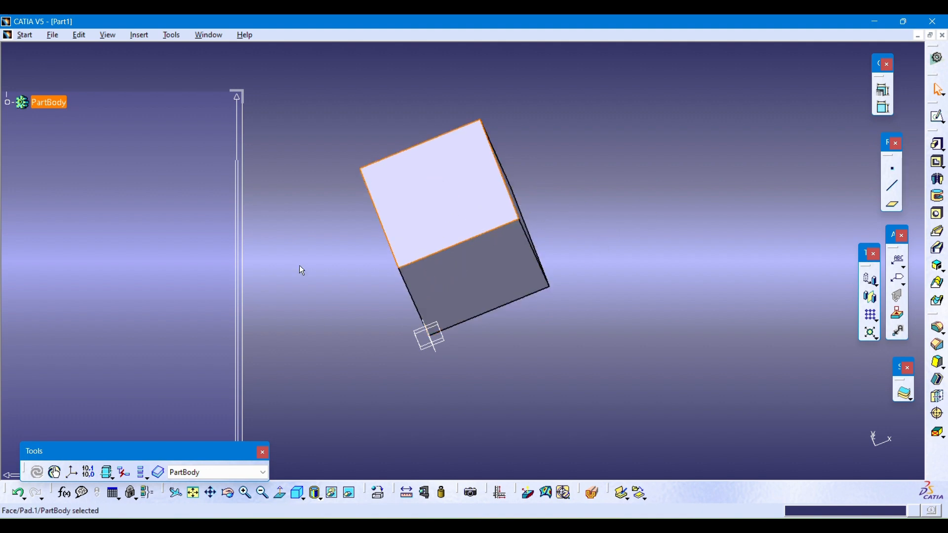
middle_drag(325, 303, 494, 186)
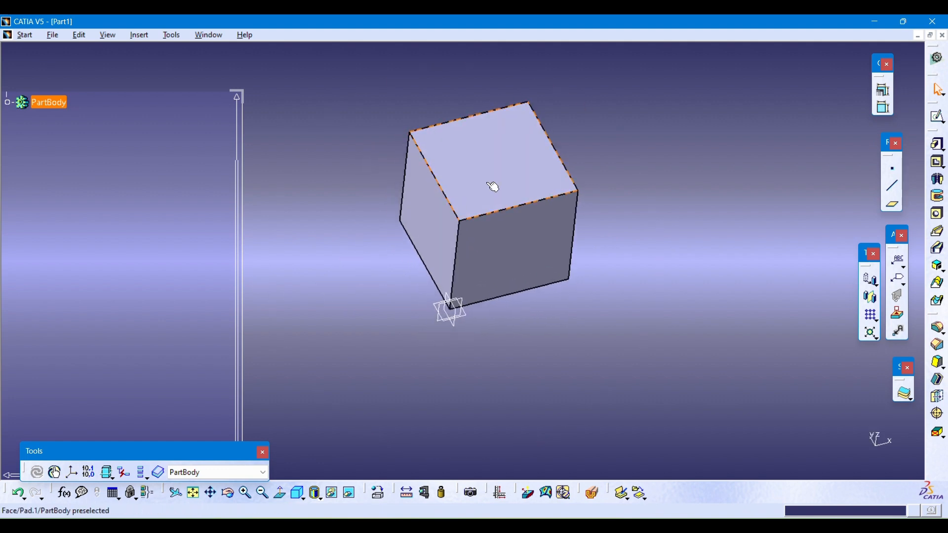
click(537, 147)
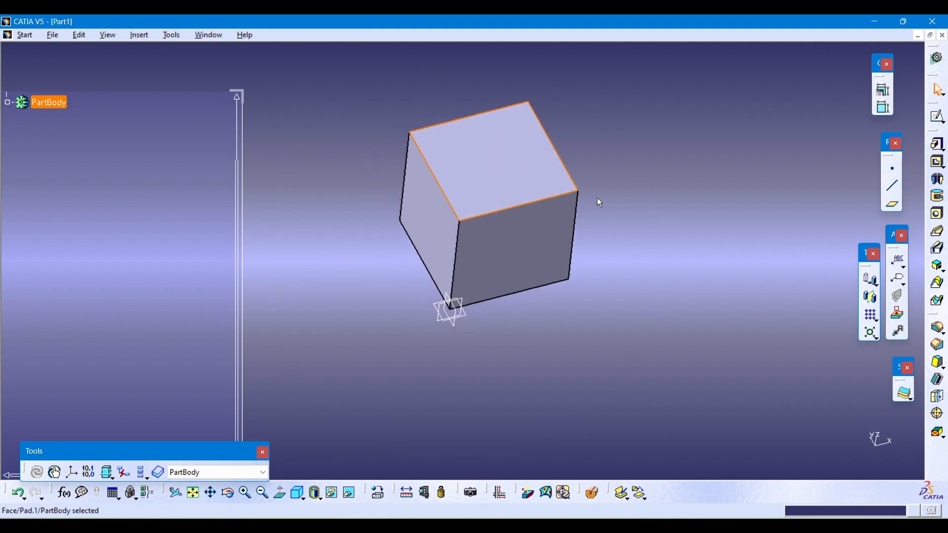
click(936, 116)
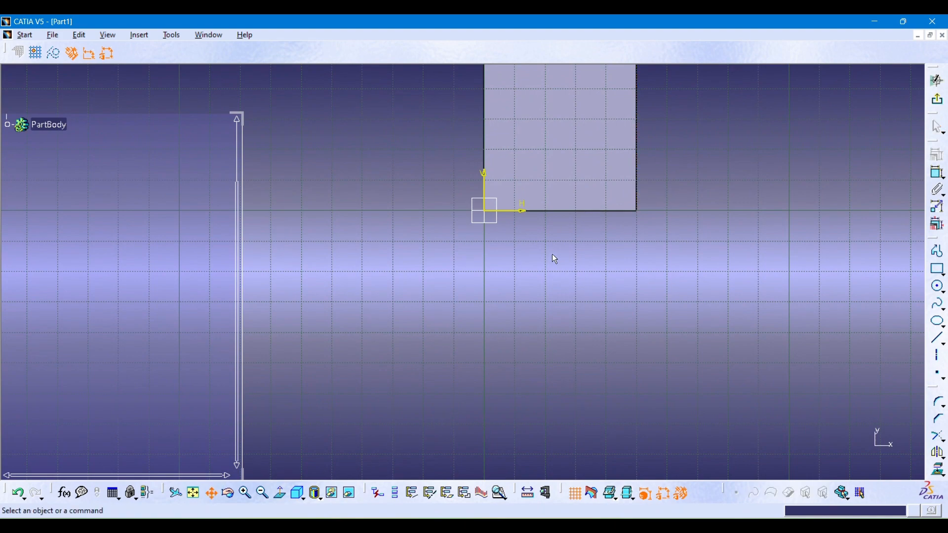
middle_drag(552, 254, 444, 386)
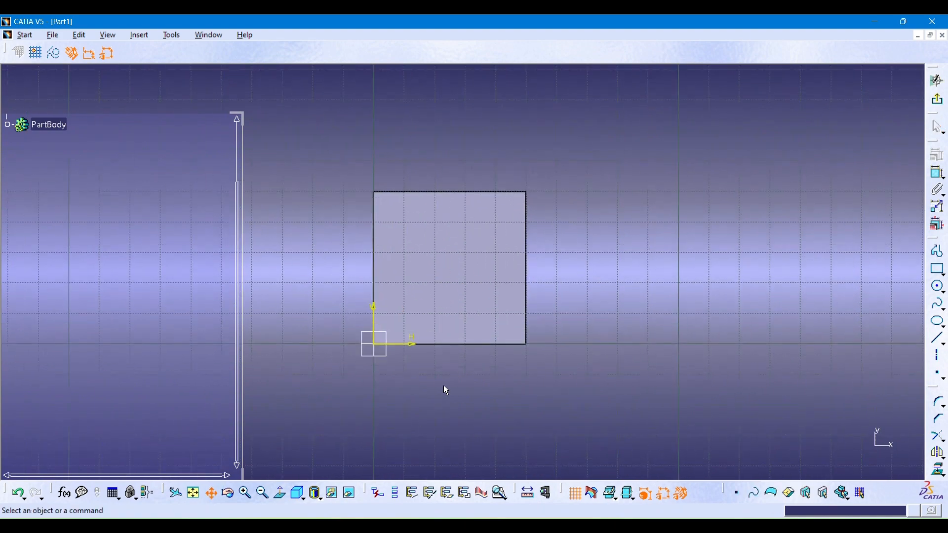
Draw a closed six-sided L-shaped profile inside the top face, about 30 mm wide and 26 mm high, notched at its lower-left corner
click(938, 254)
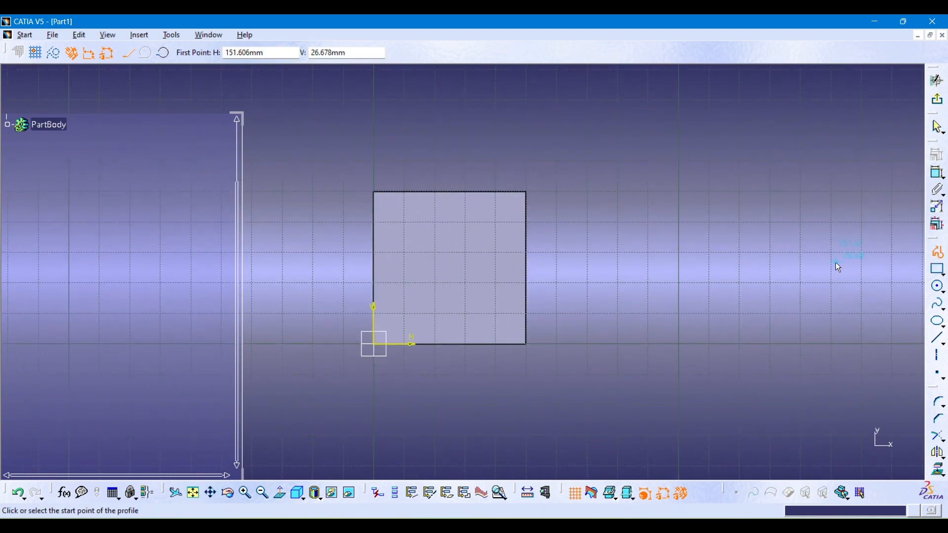
click(405, 222)
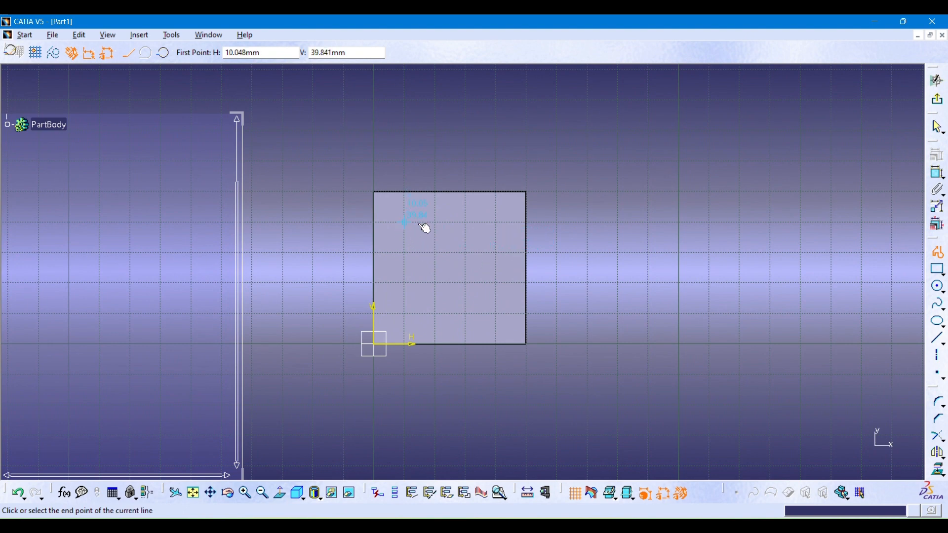
click(498, 223)
click(497, 303)
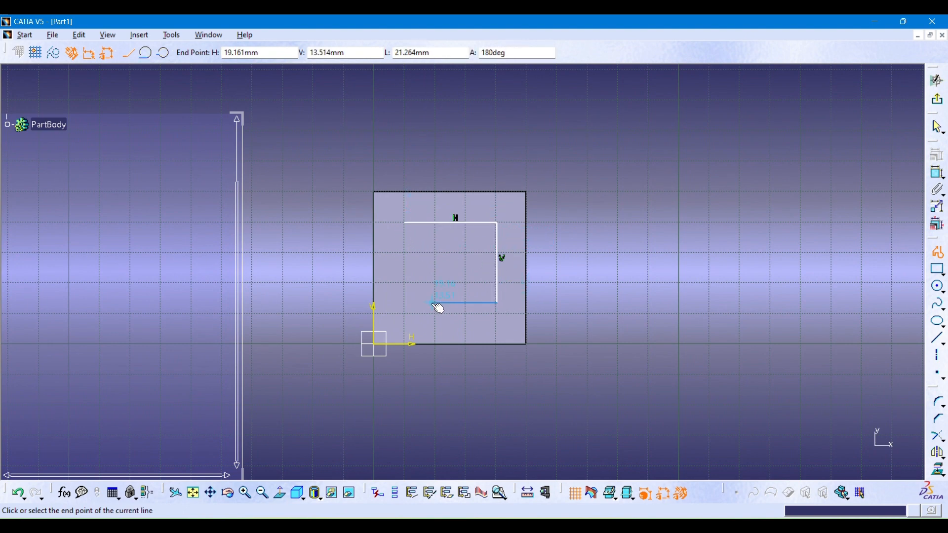
click(445, 303)
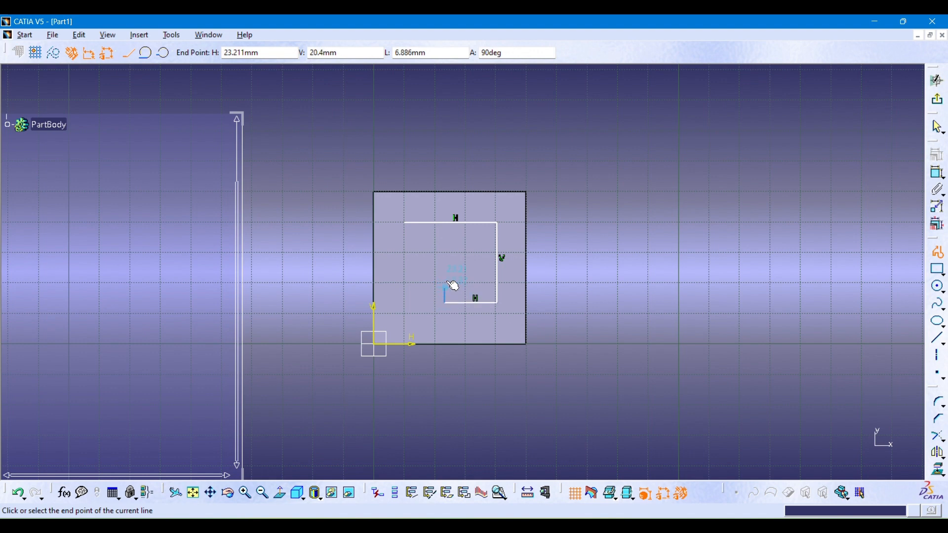
click(445, 249)
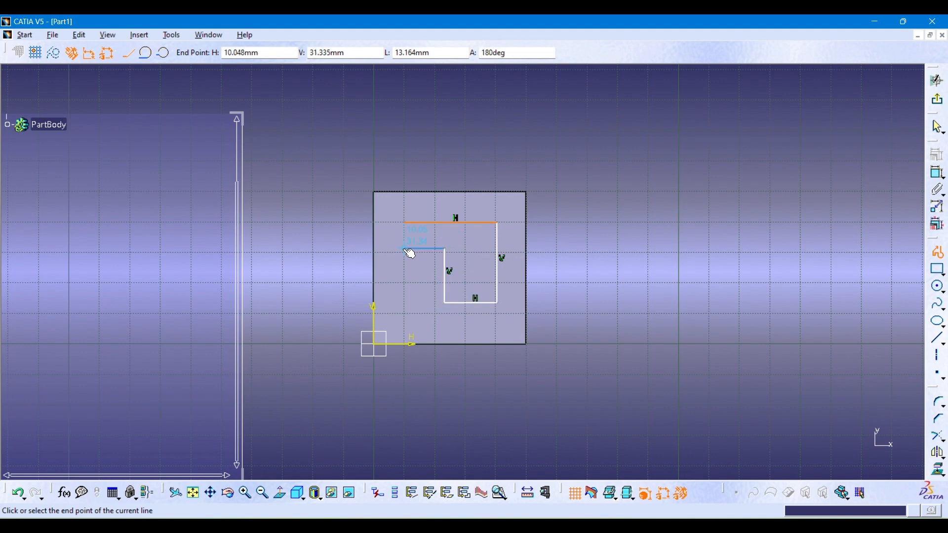
click(405, 249)
click(405, 223)
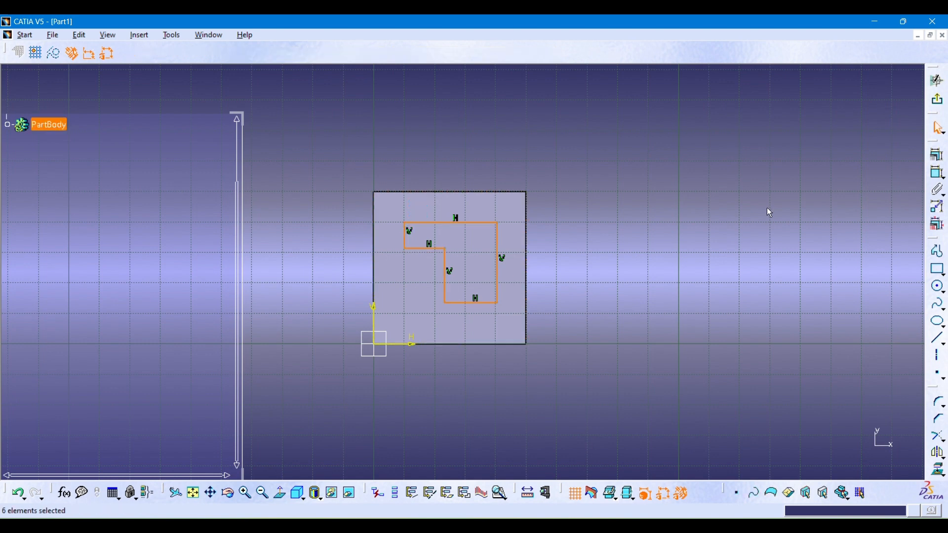
click(736, 223)
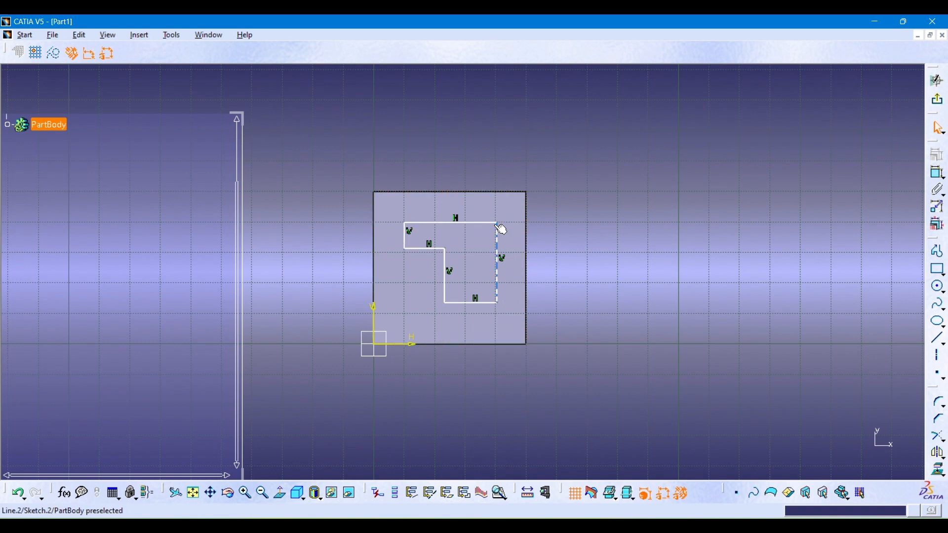
Round the profile's upper-right, lower-right and bottom-left corners with radii of about 3.5, 4.4 and 3.9 mm
click(940, 406)
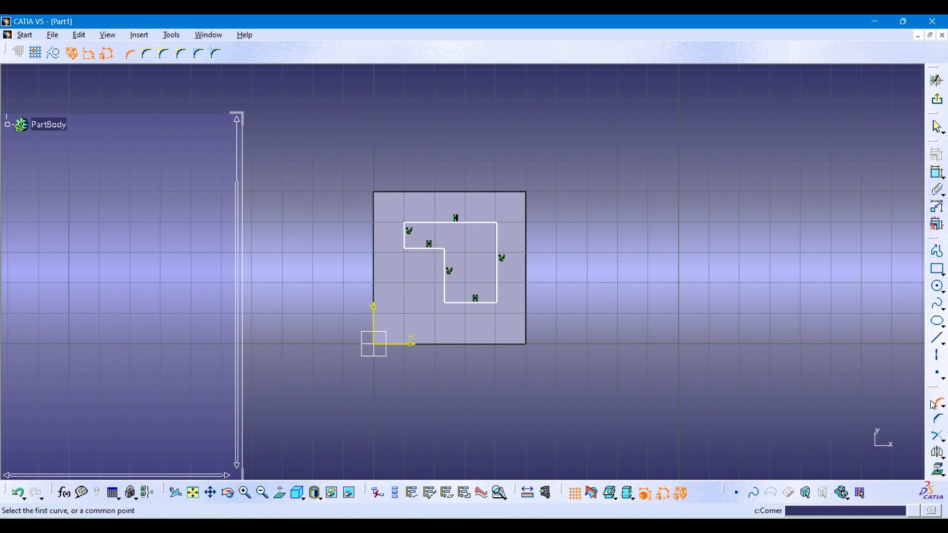
click(499, 227)
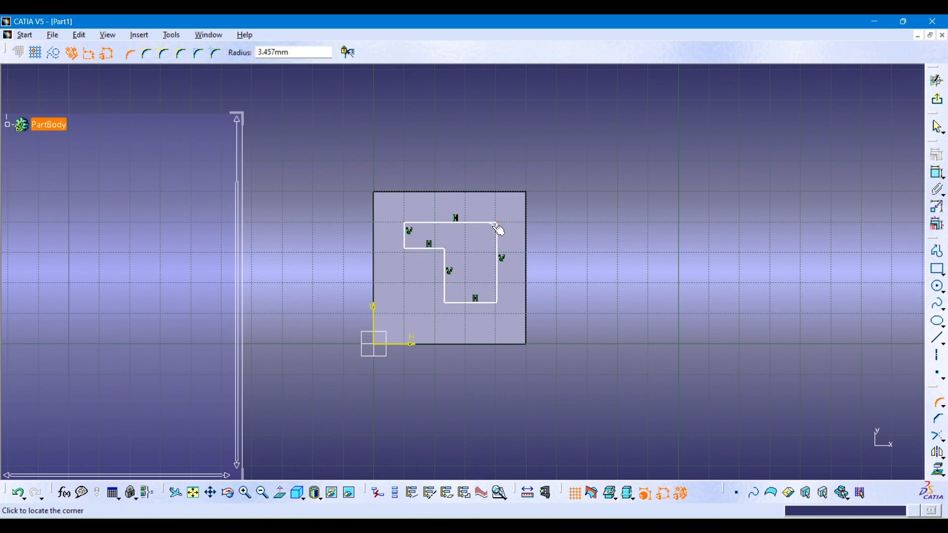
click(500, 232)
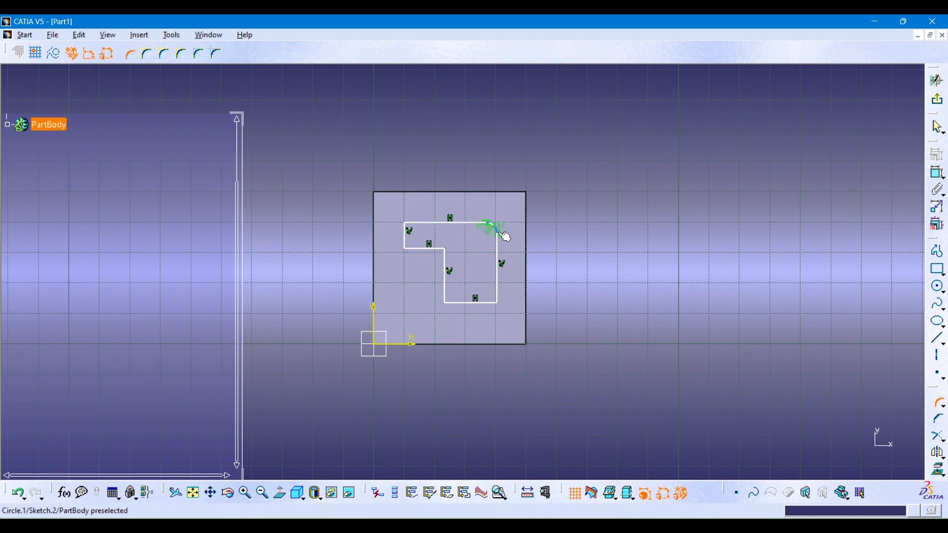
click(501, 304)
click(496, 302)
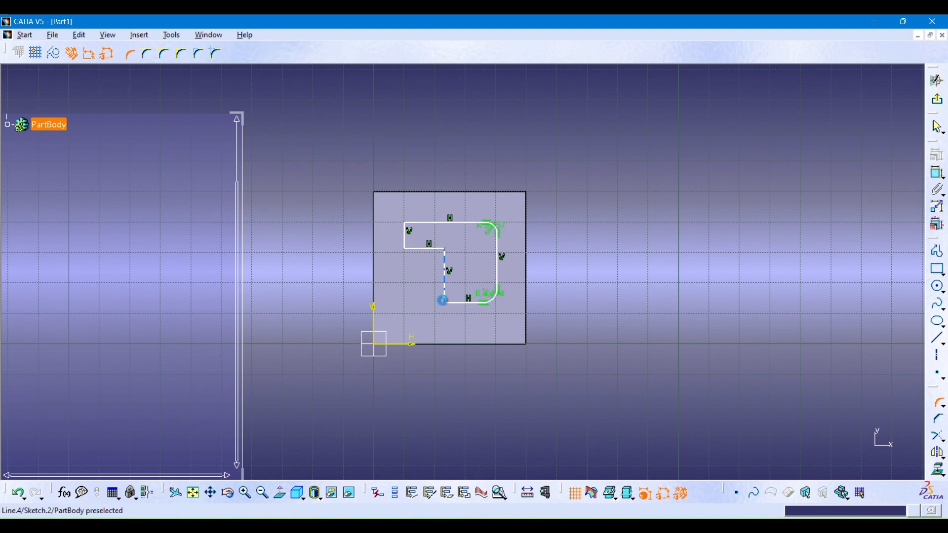
click(451, 305)
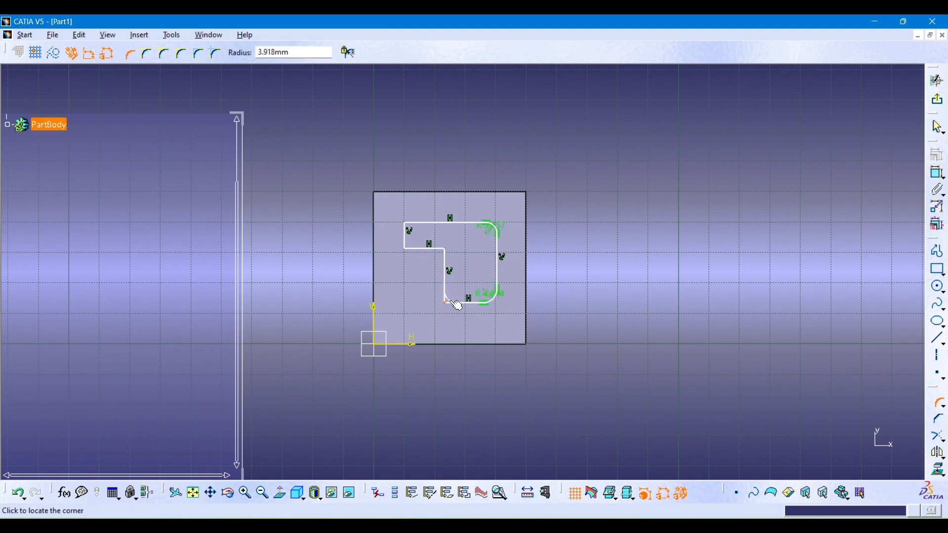
click(457, 306)
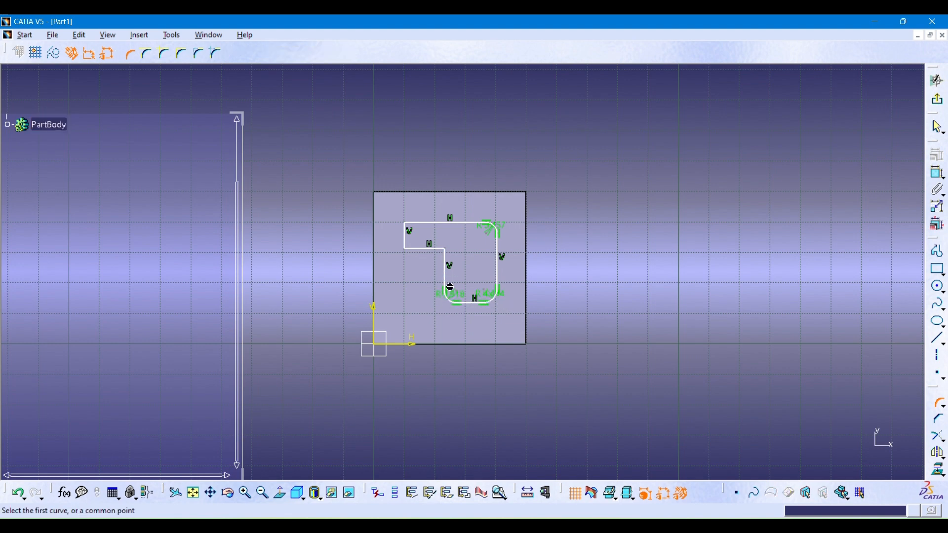
Round the inner notch corner and the left end's lower and upper corners with radii of about 4.4, 4.8 and 2.4 mm
click(451, 254)
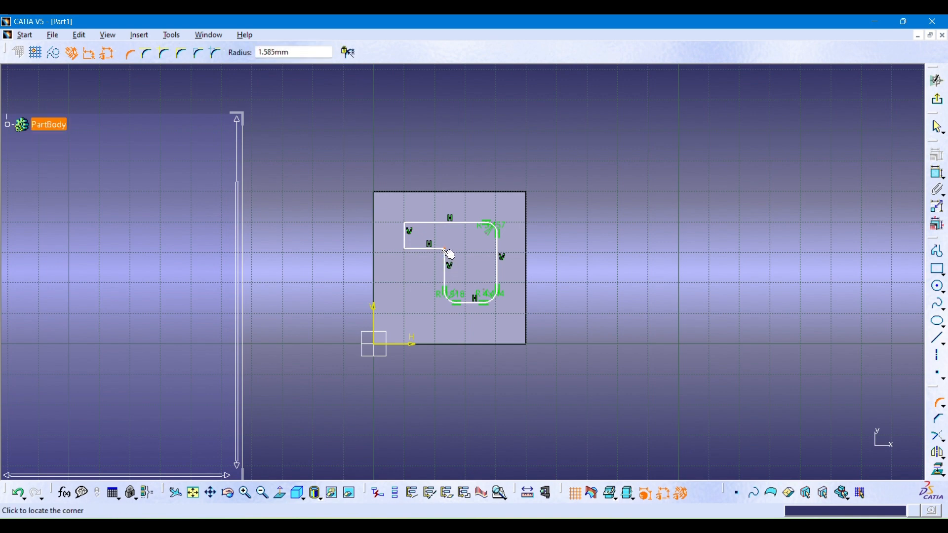
click(446, 256)
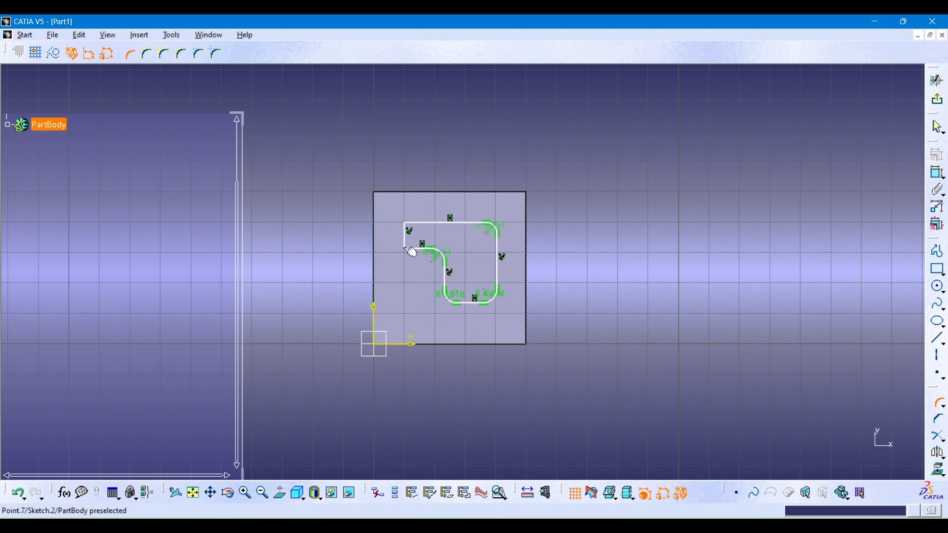
click(418, 251)
click(419, 252)
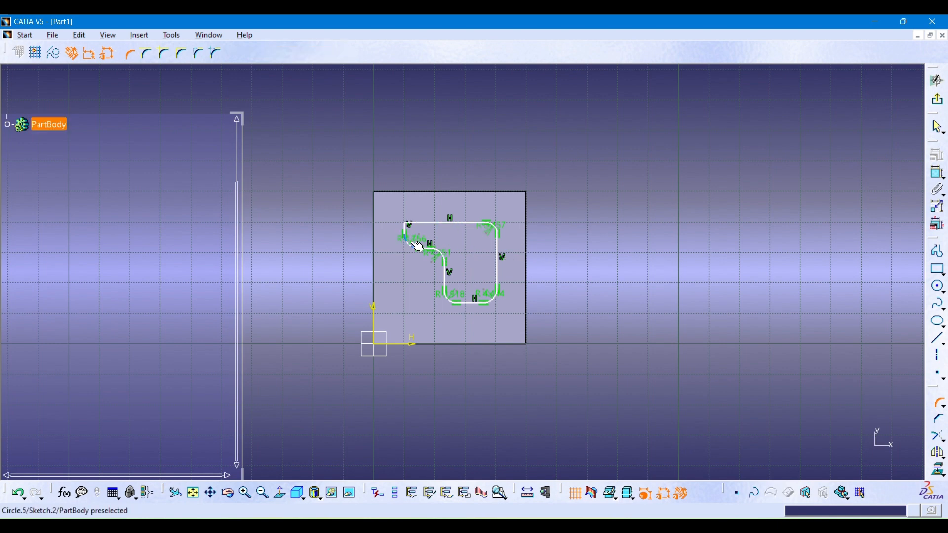
click(412, 228)
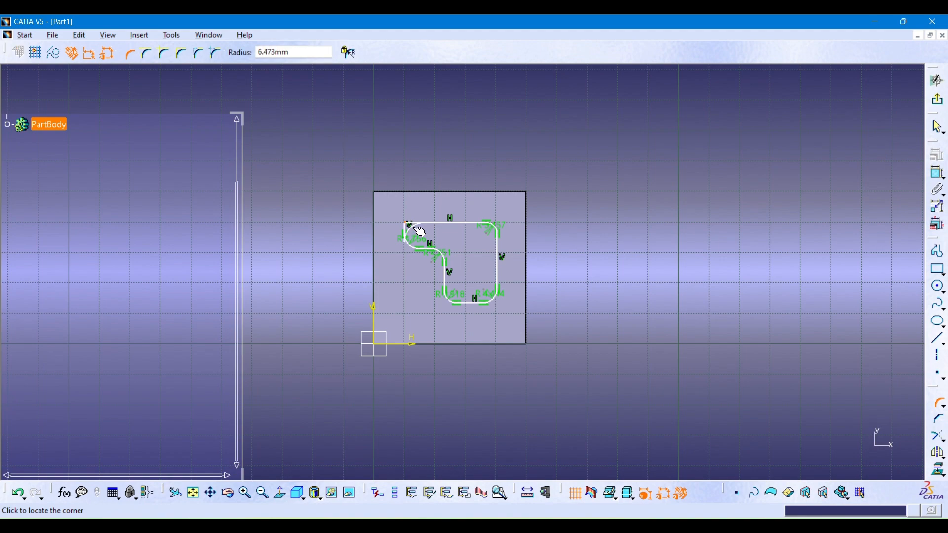
click(414, 228)
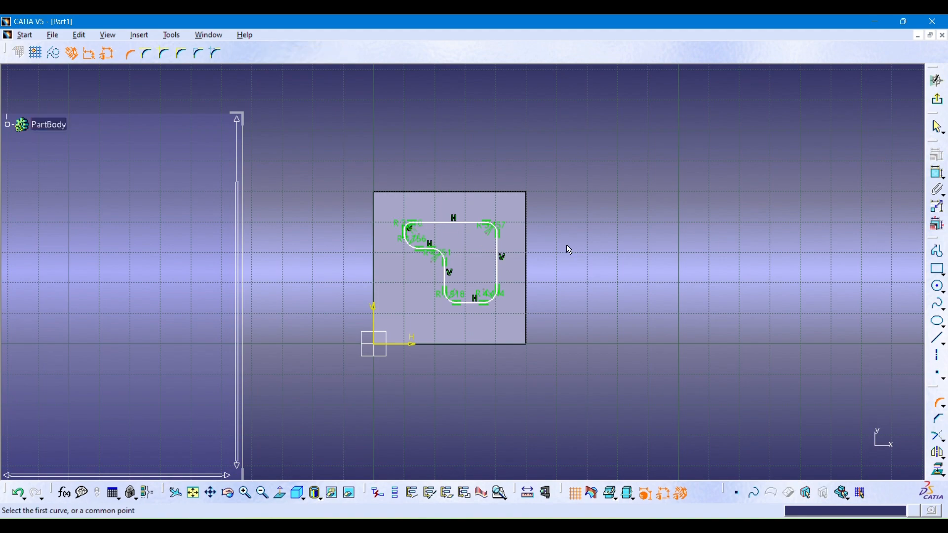
Set the radius of the profile's lower-right corner to 5 mm and its bottom-left corner to 4 mm
middle_drag(485, 277, 483, 178)
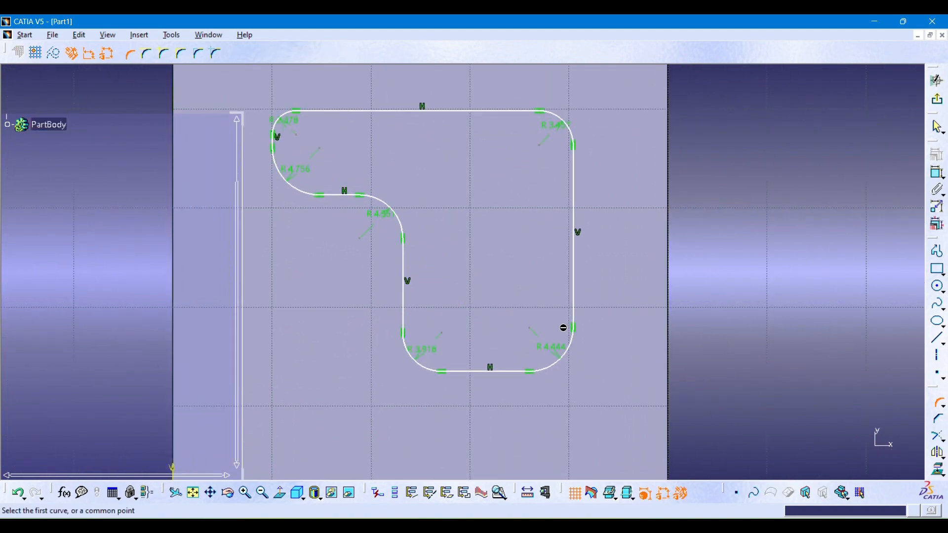
double_click(553, 349)
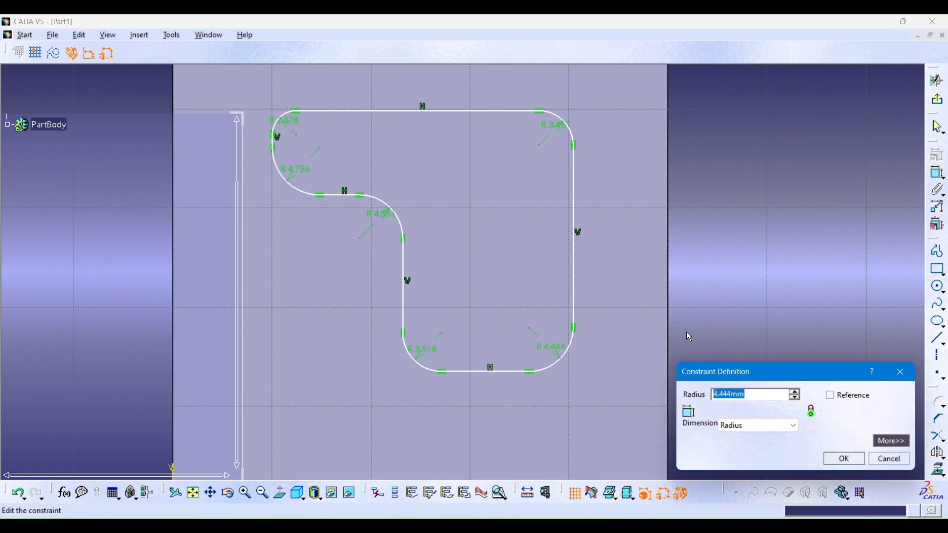
text(5)
key(Return)
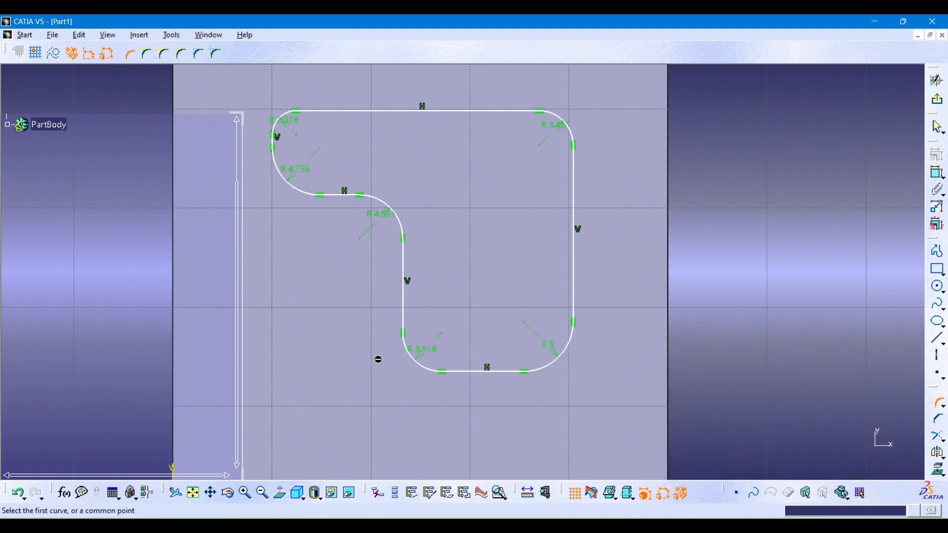
double_click(428, 355)
text(4)
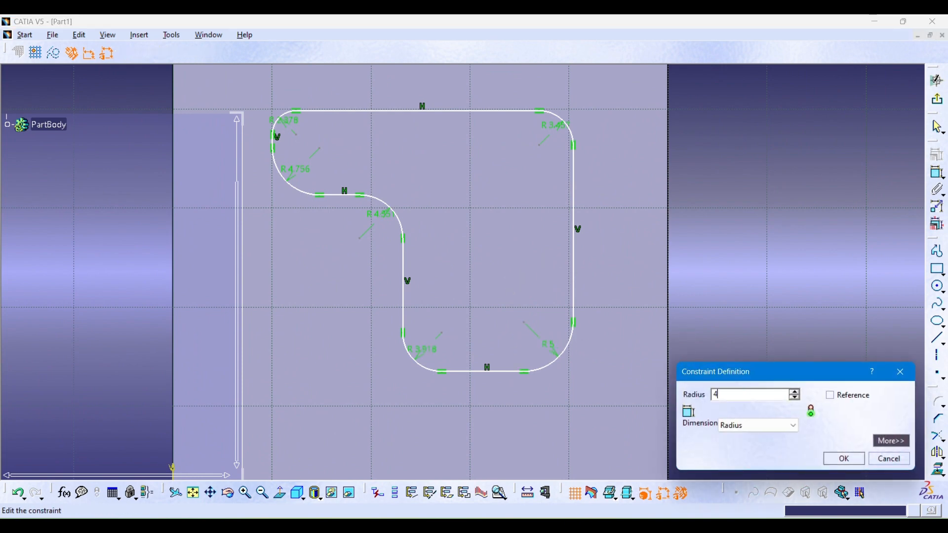
key(Return)
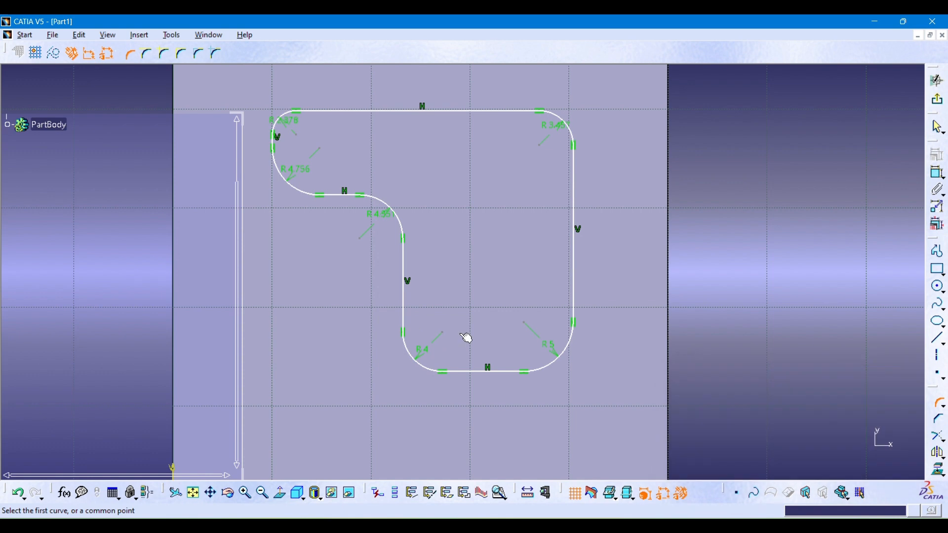
Set the radii of the inner notch corner and the upper-right corner to 4 mm each
double_click(379, 223)
text(4)
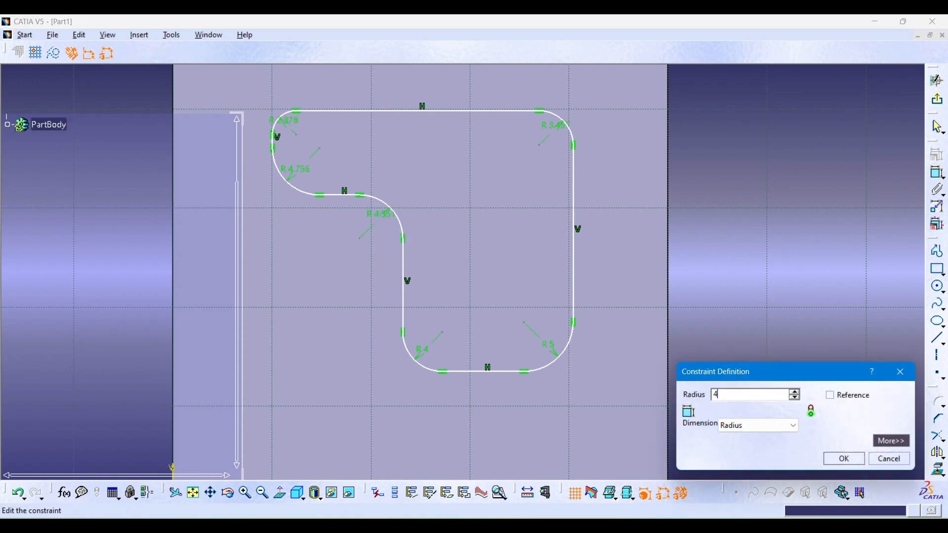
key(Return)
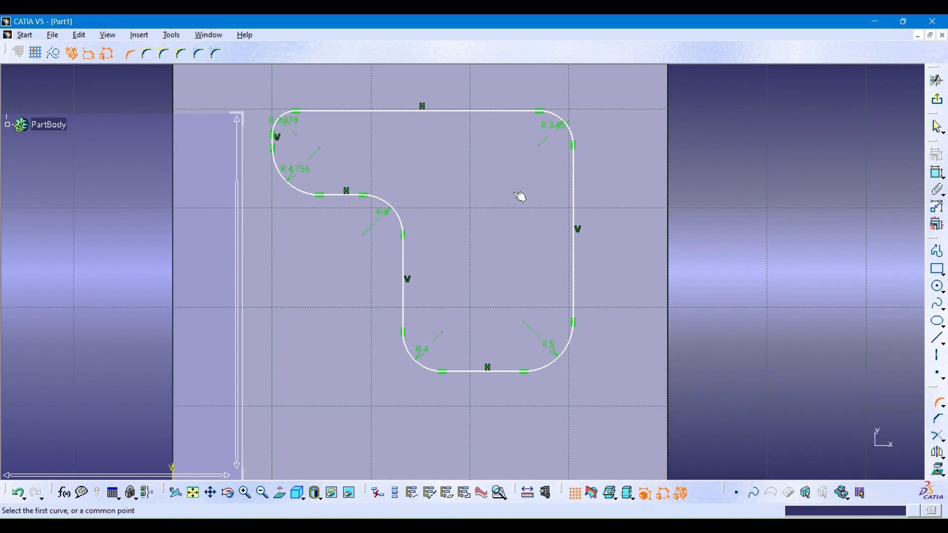
double_click(555, 134)
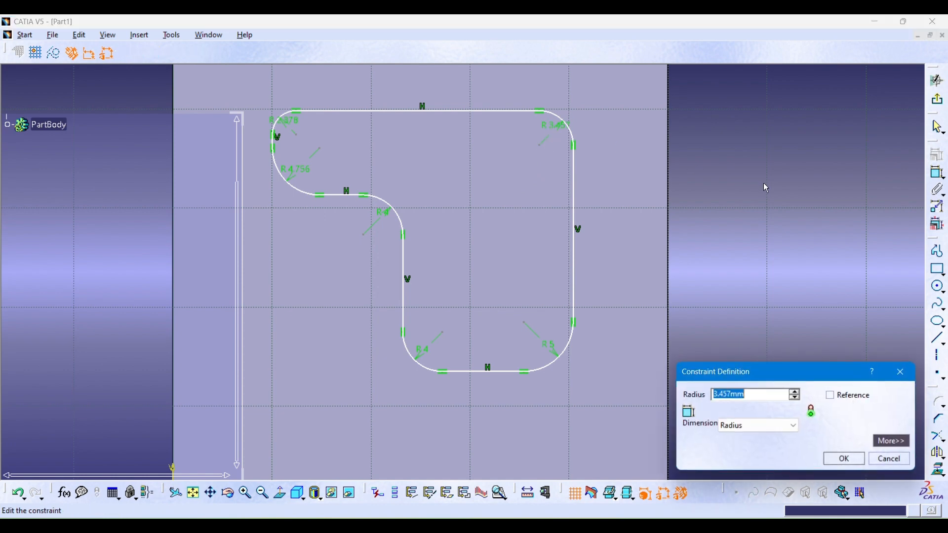
text(4)
key(Return)
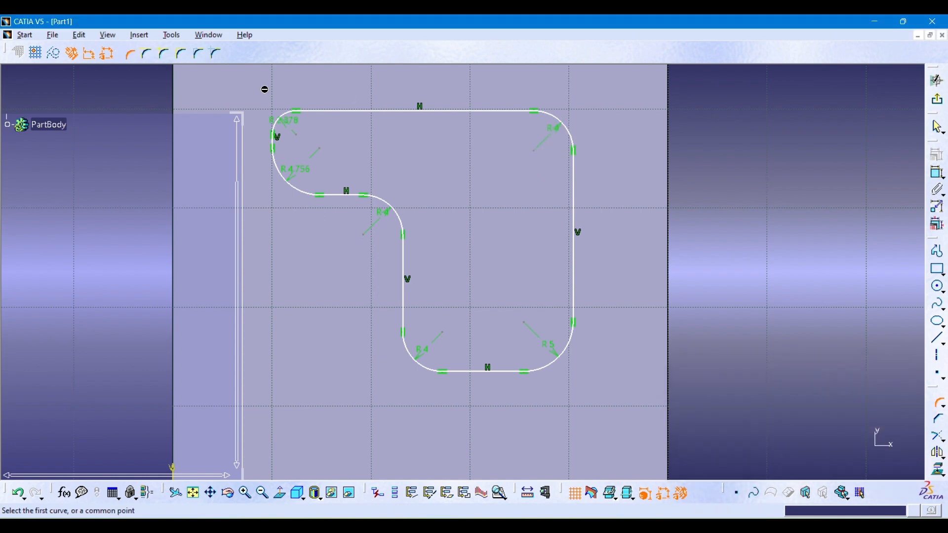
Set the left end's upper corner radius to 2 mm and its lower corner radius to 5 mm
double_click(295, 127)
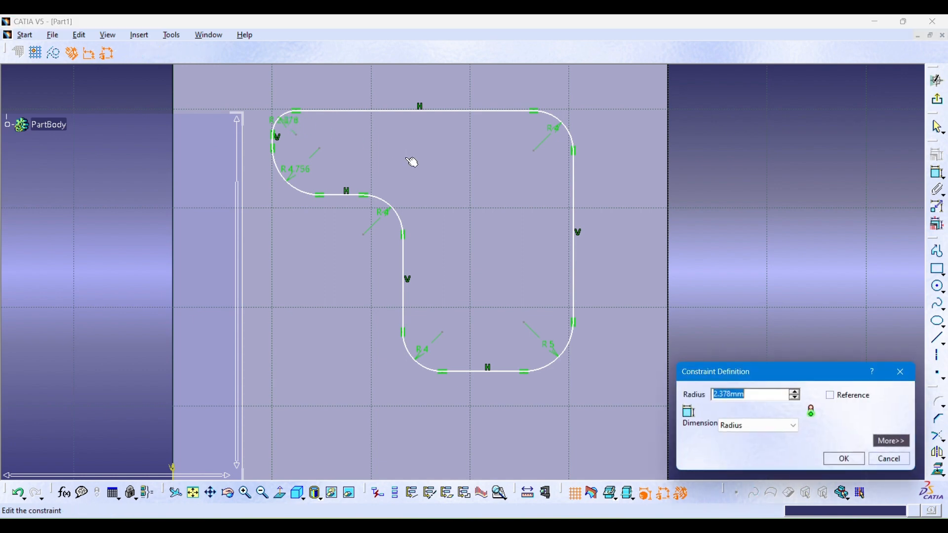
key(Escape)
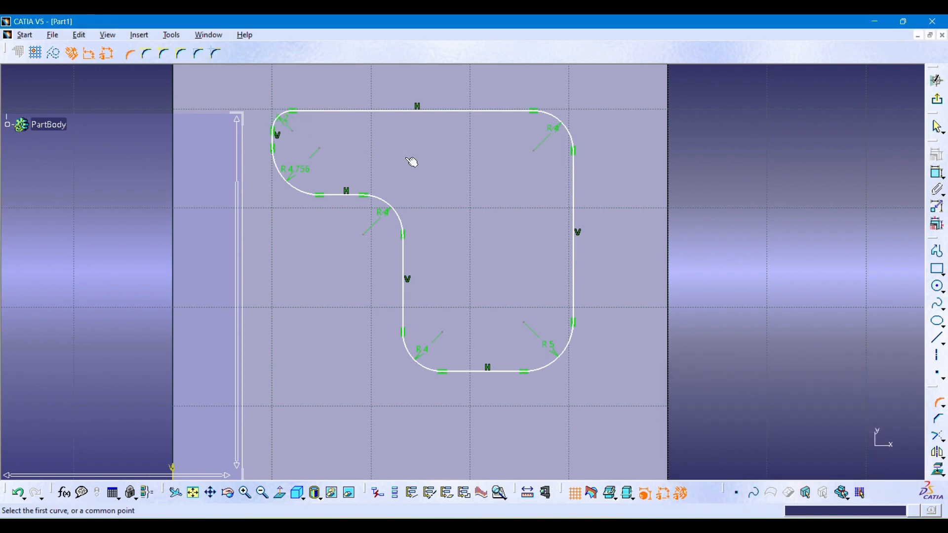
double_click(304, 173)
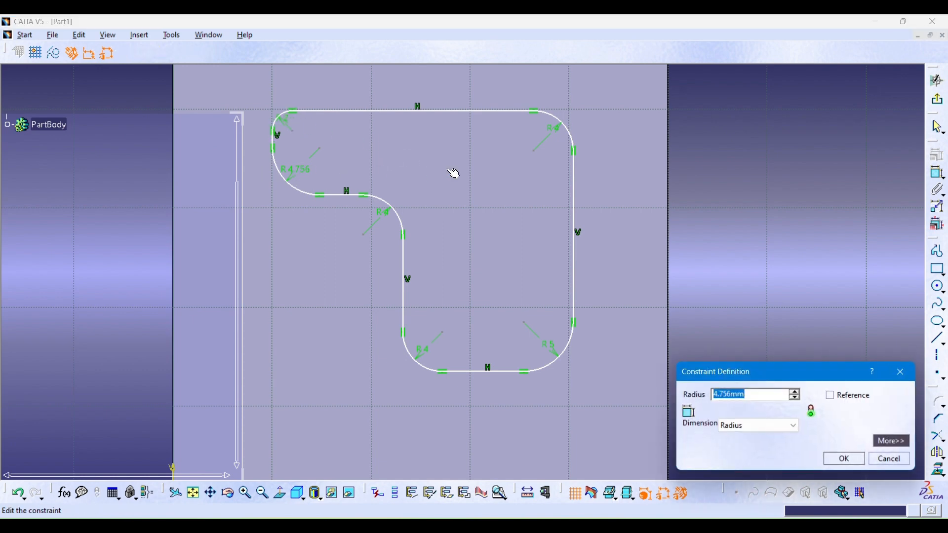
text(5)
key(Return)
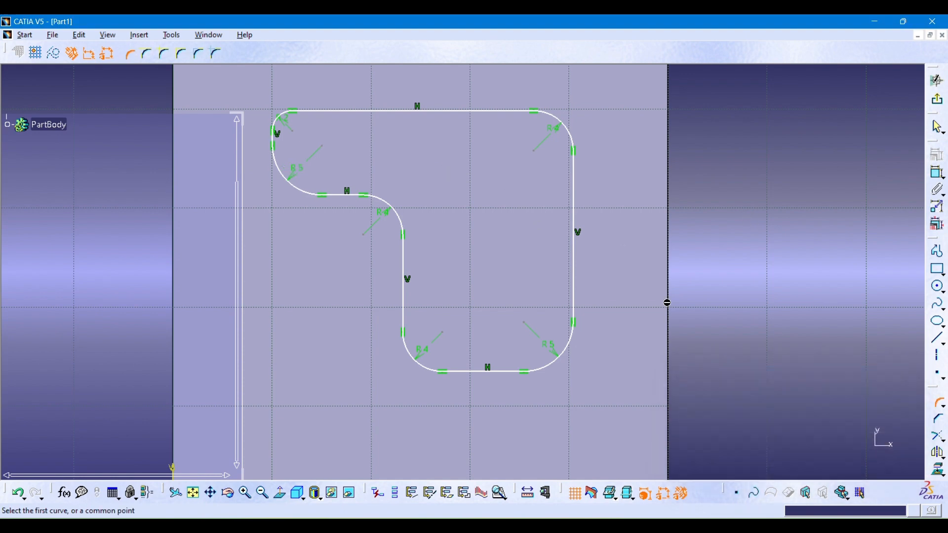
Exit the sketch and clear the selection of the finished L-shaped profile
click(938, 100)
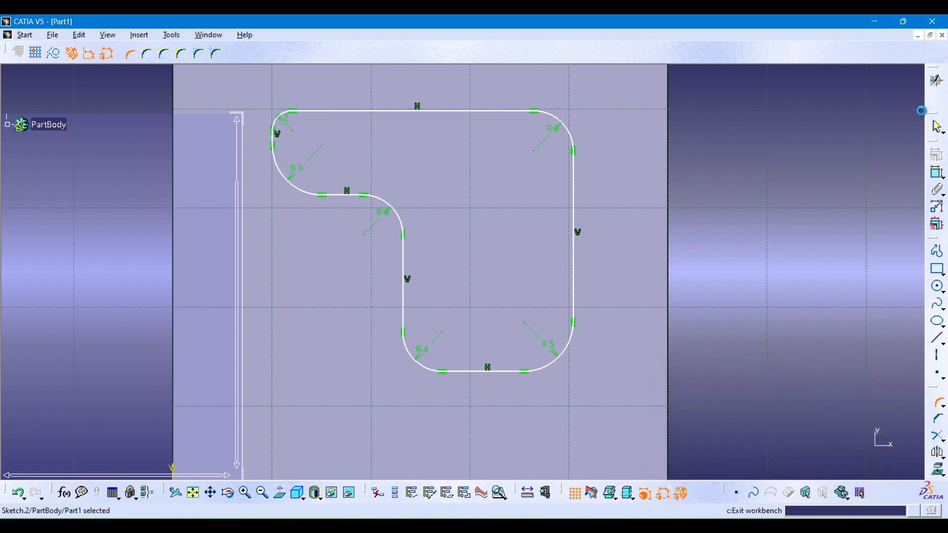
middle_drag(801, 226, 703, 229)
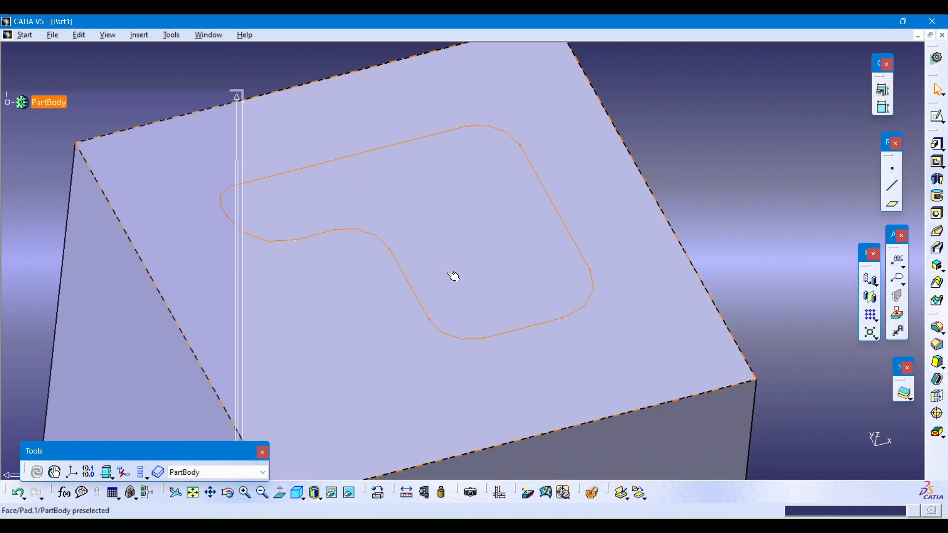
mouse_move(453, 269)
middle_down()
mouse_move(482, 262)
mouse_move(496, 321)
middle_up()
click(777, 170)
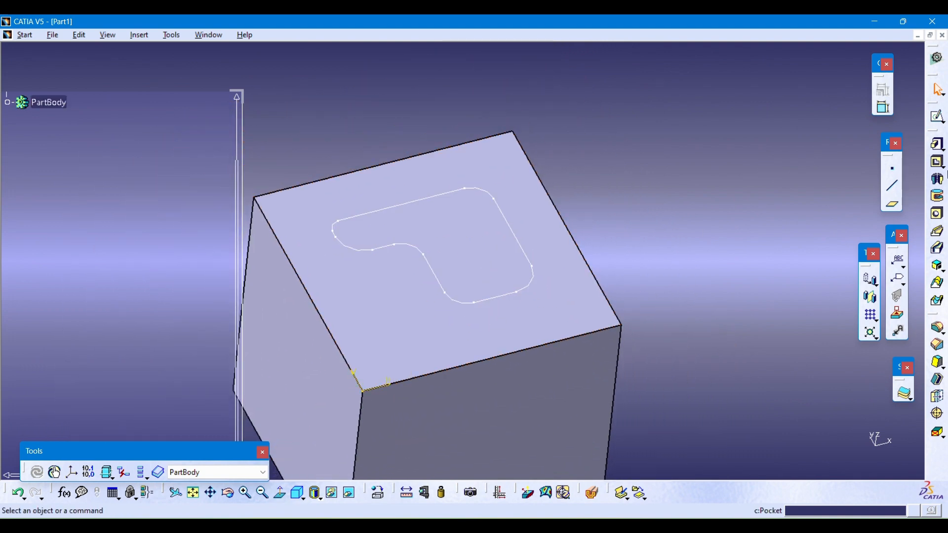
Cut a 20 mm deep pocket into the cube's top face from the rounded L-shaped sketch, previewing it first
click(939, 169)
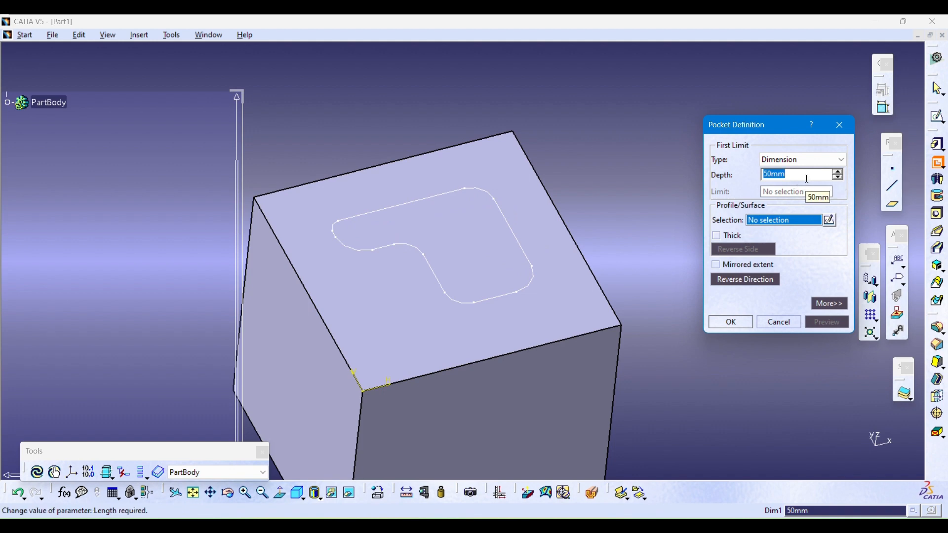
text(20)
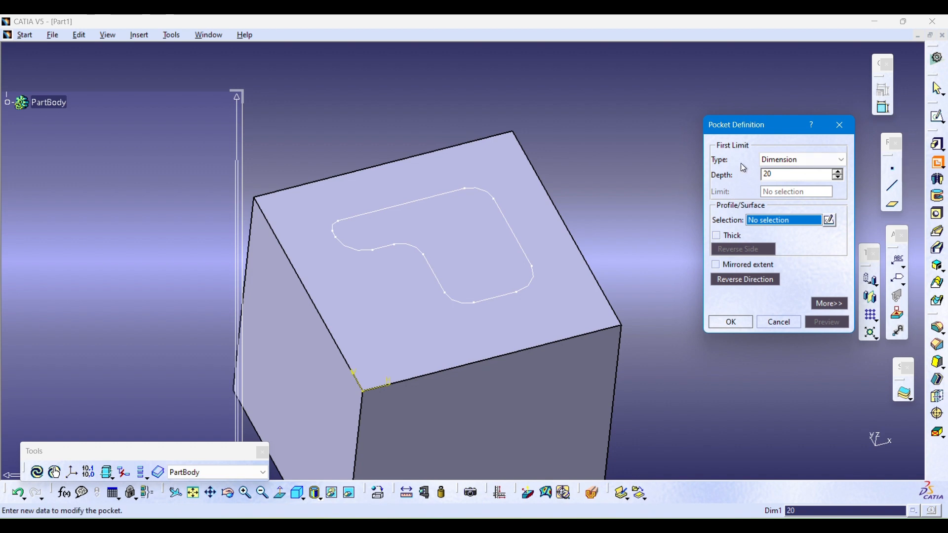
click(794, 220)
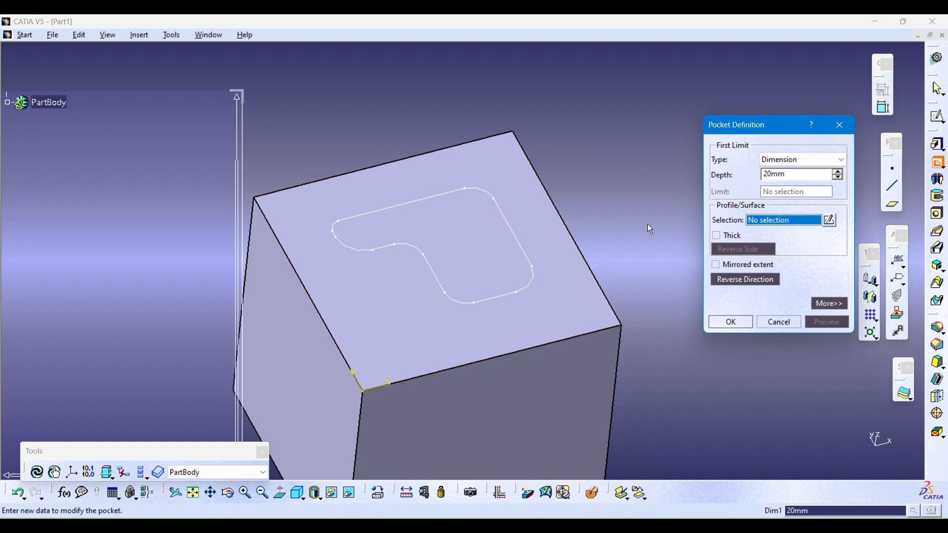
click(503, 204)
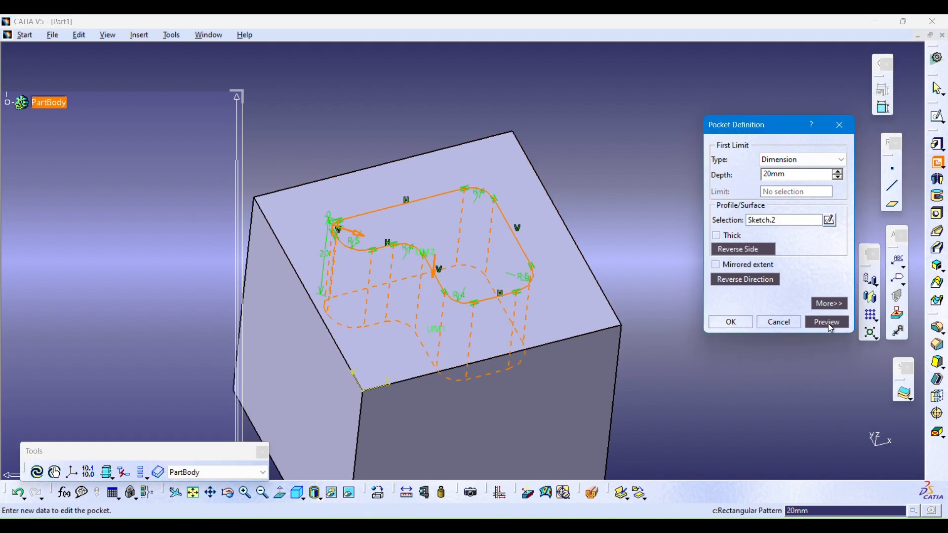
click(831, 328)
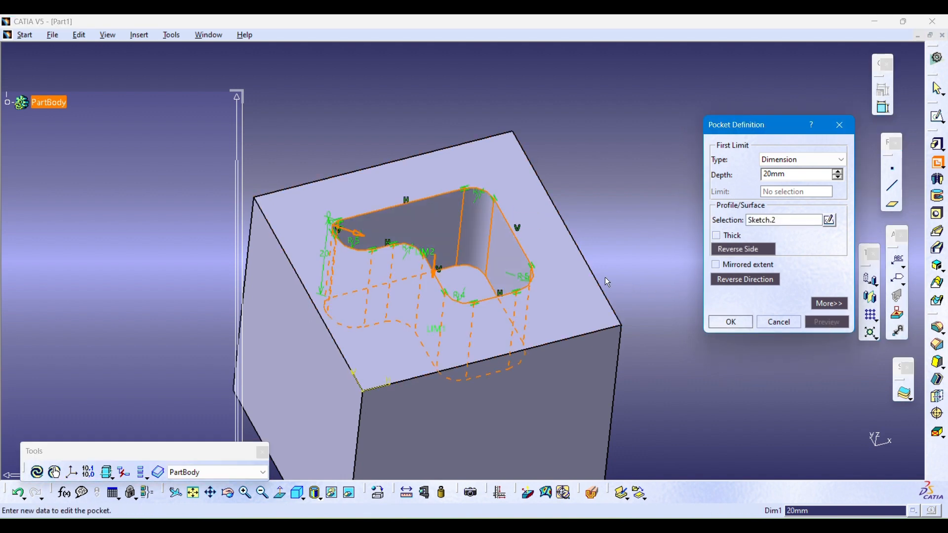
middle_drag(519, 296, 451, 387)
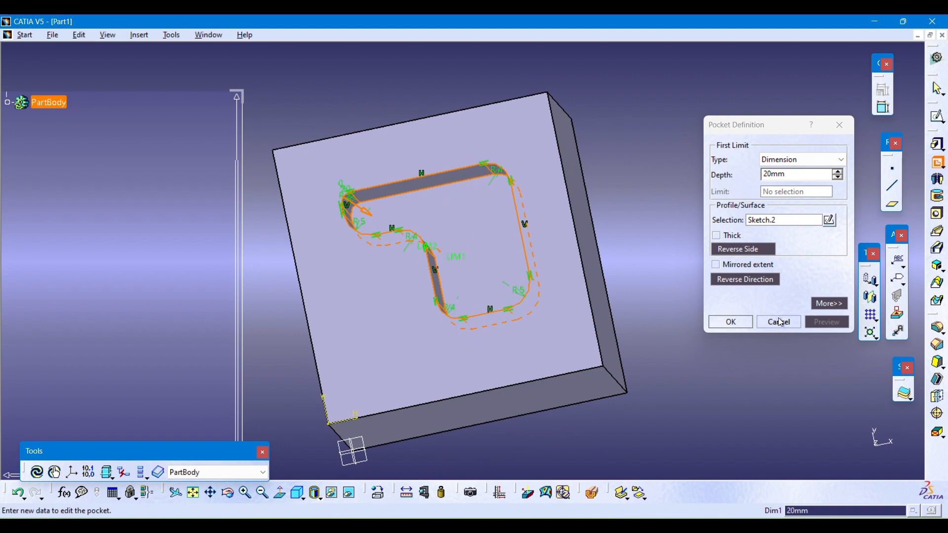
click(732, 323)
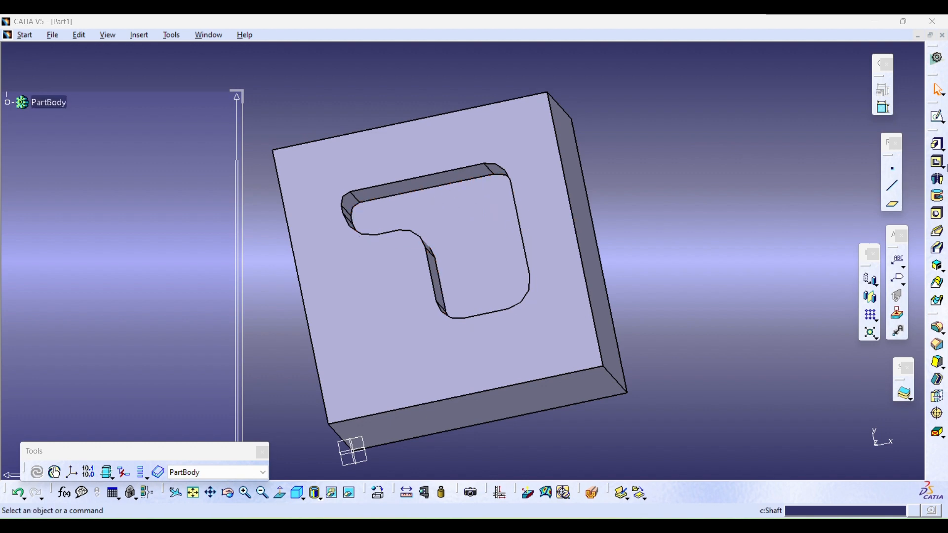
Sketch an open three-sided profile on the cube's top face, crossing the front edge and reaching about 8 mm into the face, and exit the sketch
click(536, 337)
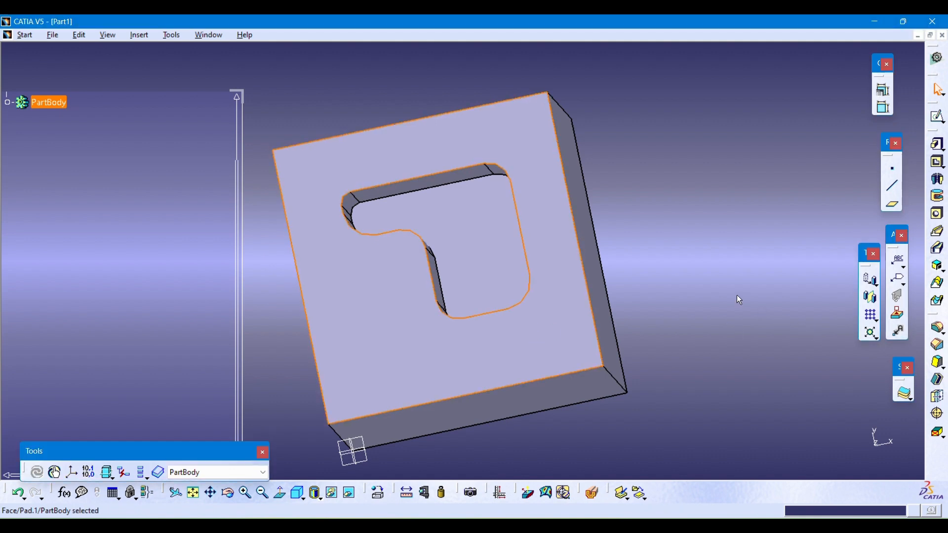
click(939, 116)
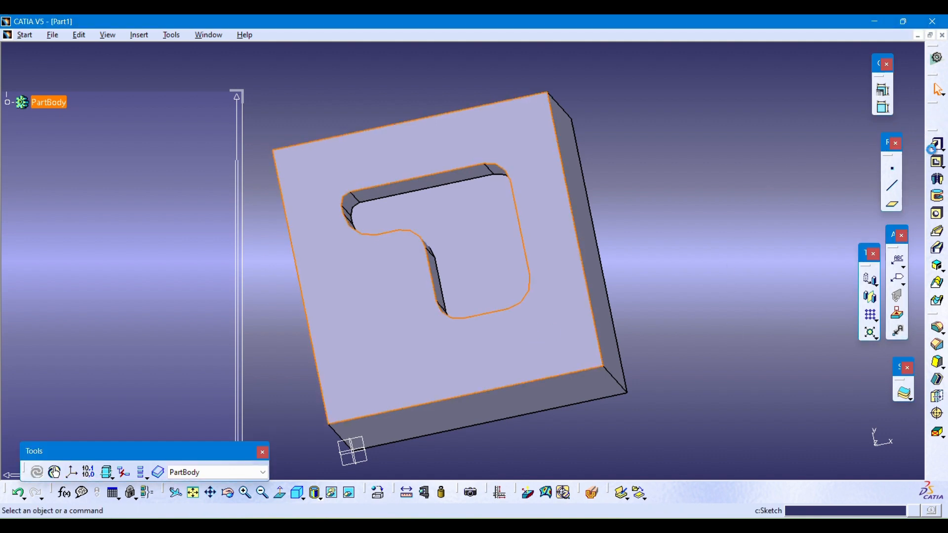
click(934, 251)
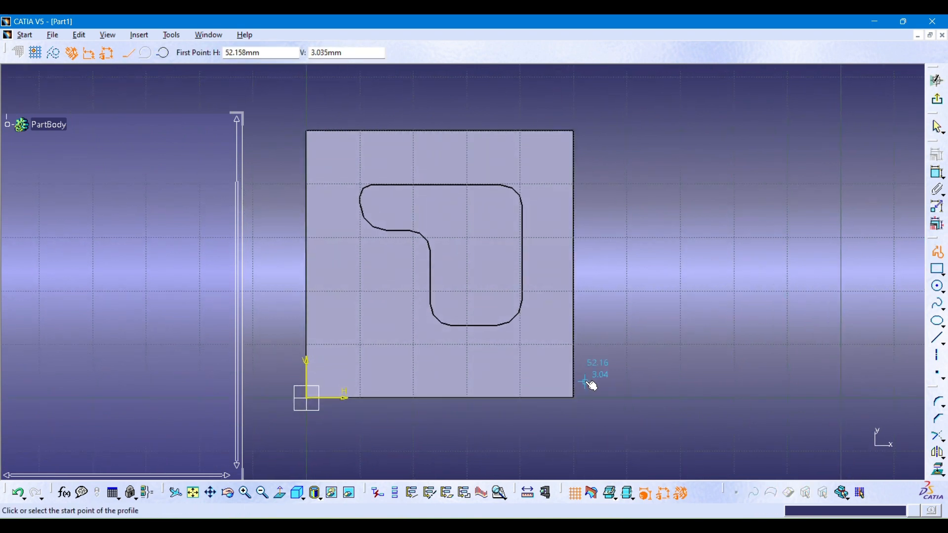
click(408, 428)
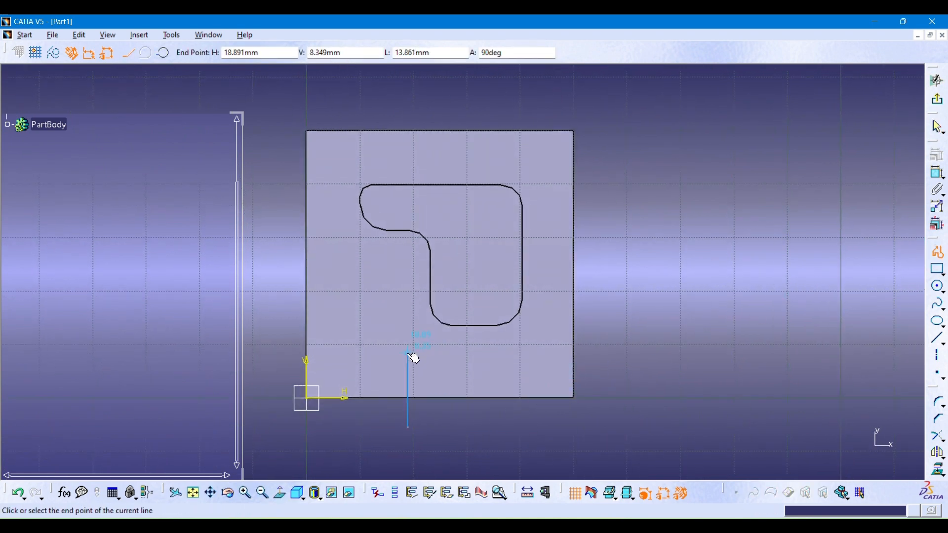
click(407, 353)
click(532, 350)
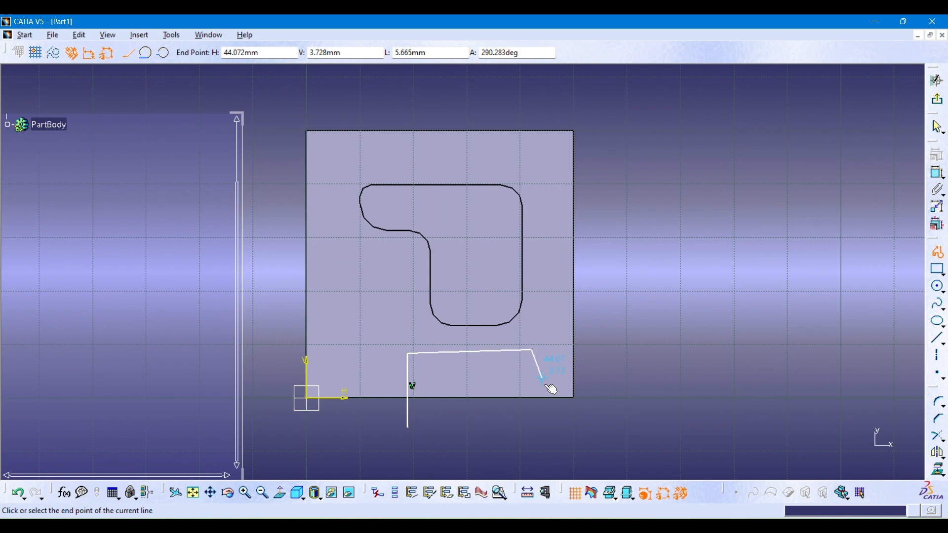
click(546, 436)
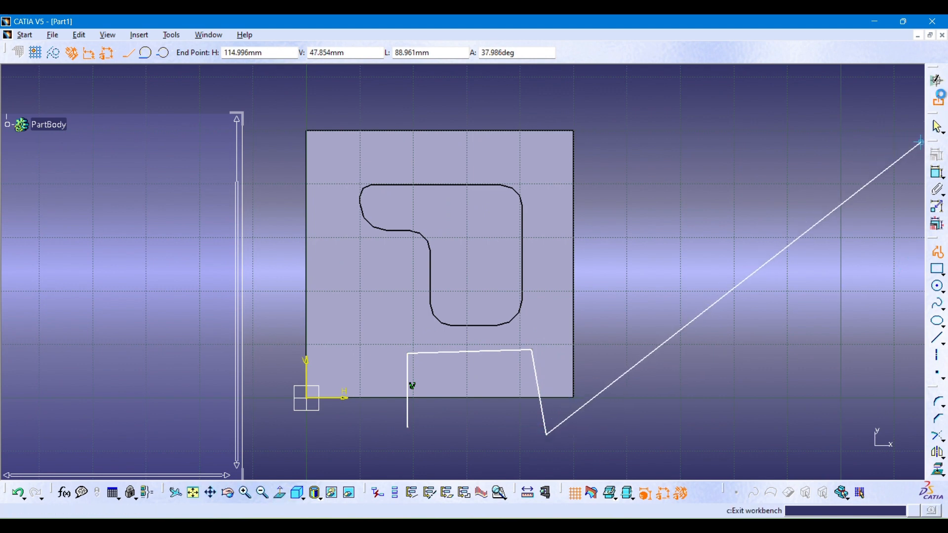
click(937, 80)
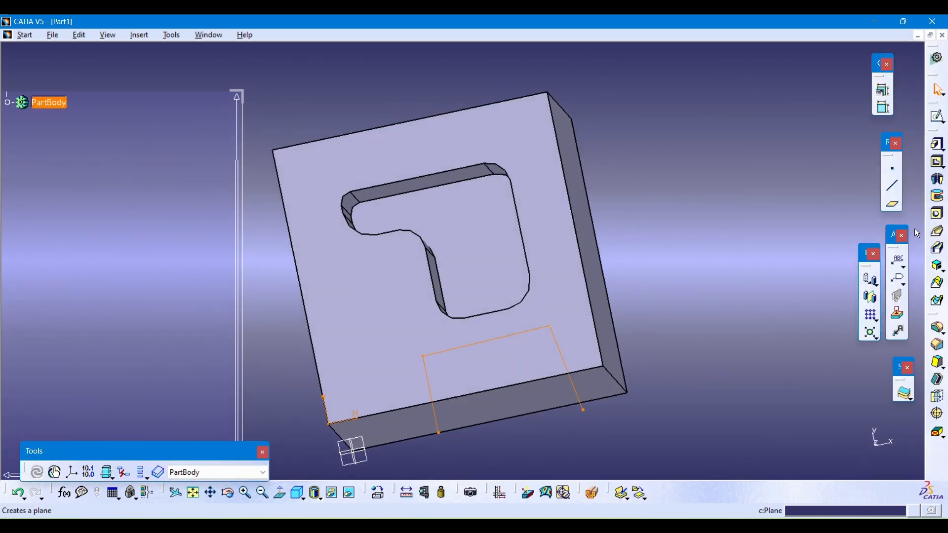
Cut a 10 mm deep pocket through the cube's front edge from the open three-sided sketch, previewing it first
click(938, 162)
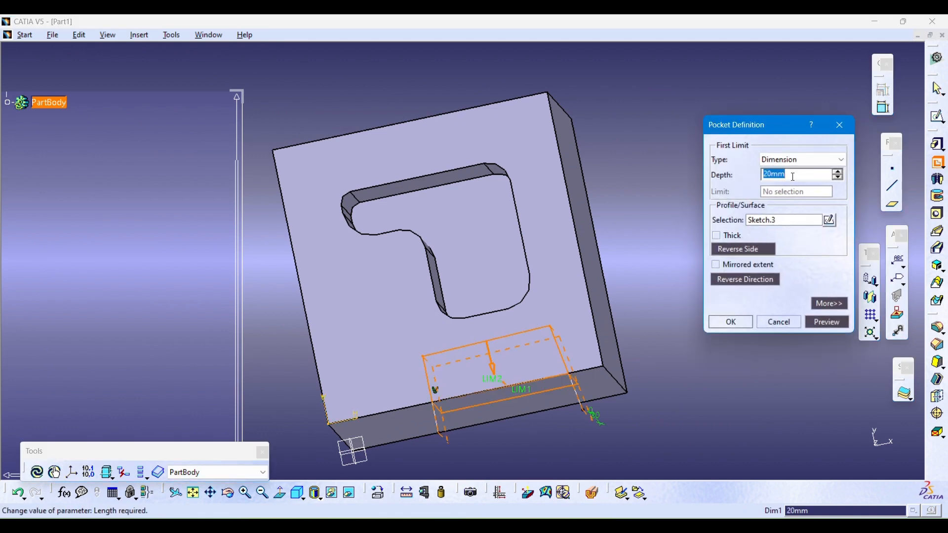
middle_drag(514, 456, 489, 307)
double_click(815, 174)
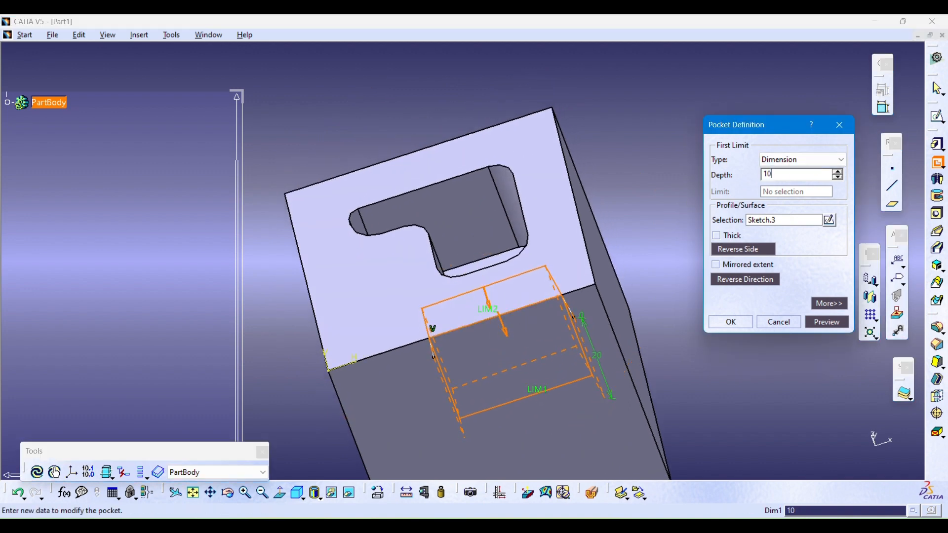
text(10)
click(822, 323)
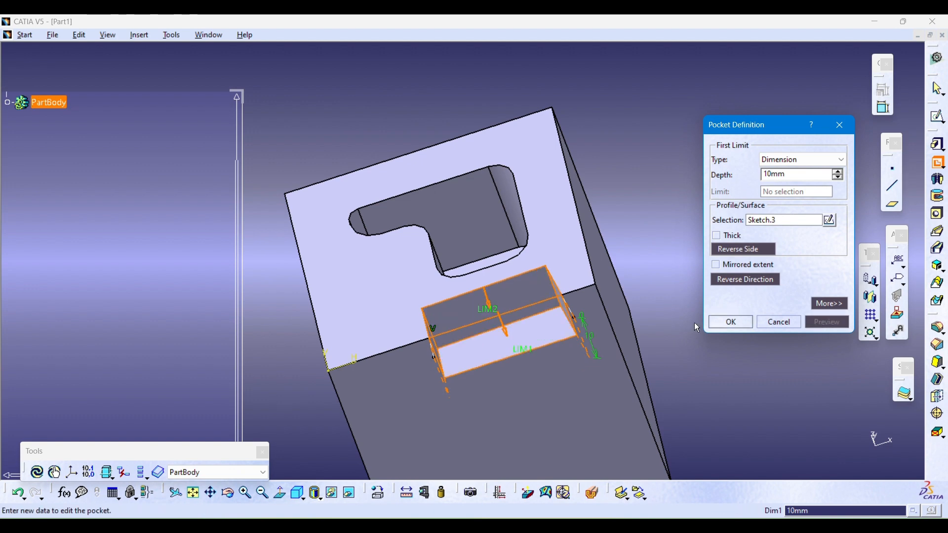
click(731, 323)
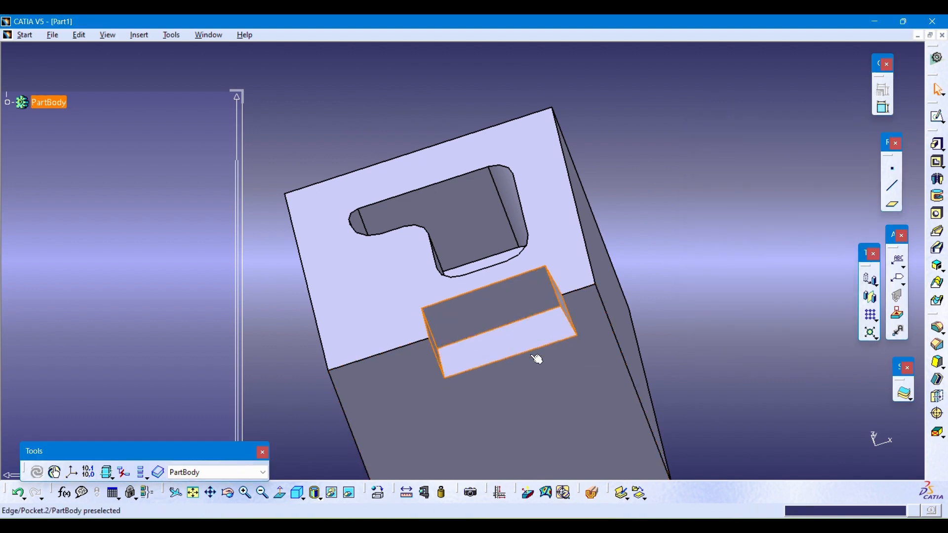
middle_drag(304, 300, 443, 423)
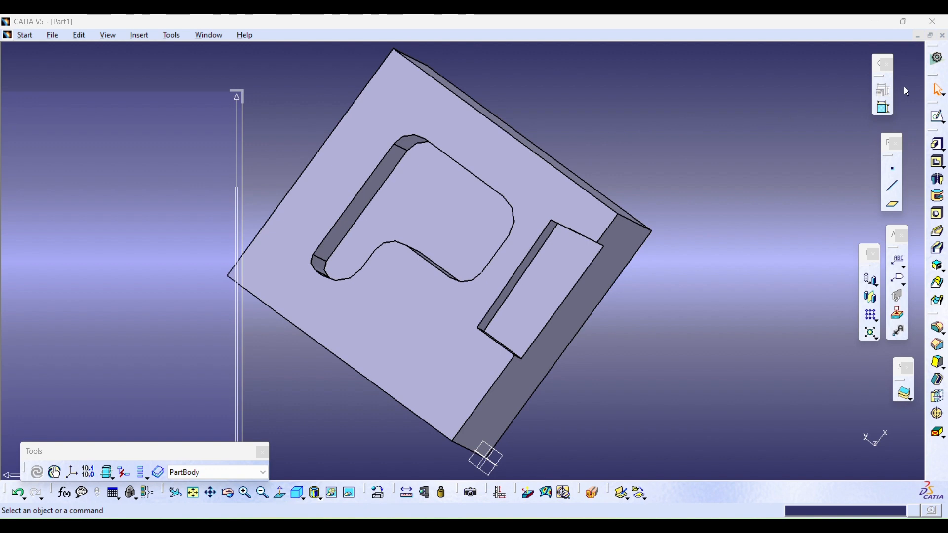
Close the cube part without saving and create a new Part Design part named Part1 with hybrid design enabled
click(945, 35)
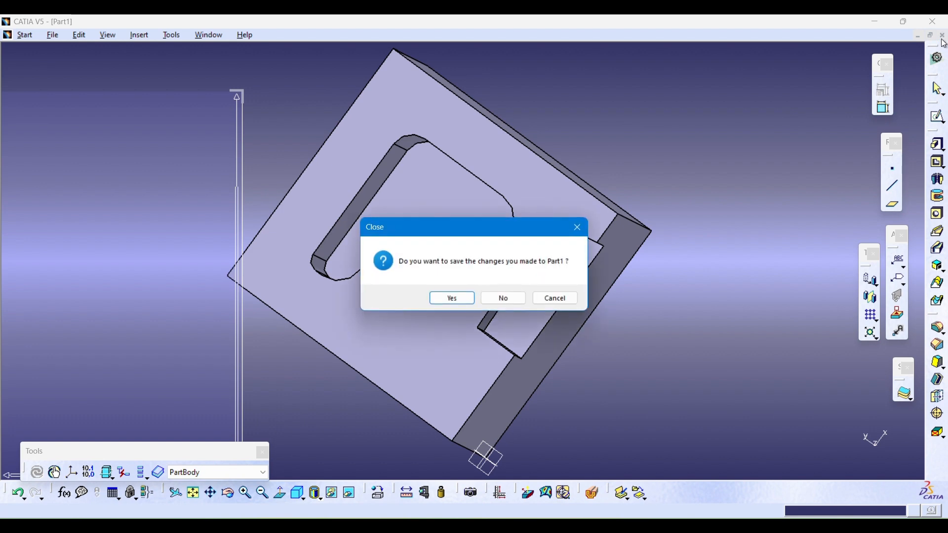
click(511, 299)
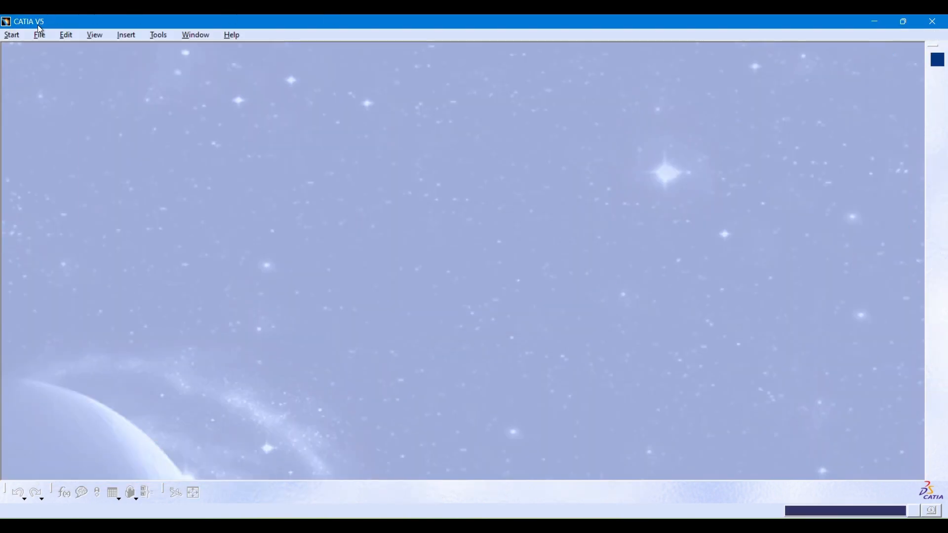
click(11, 35)
mouse_move(50, 64)
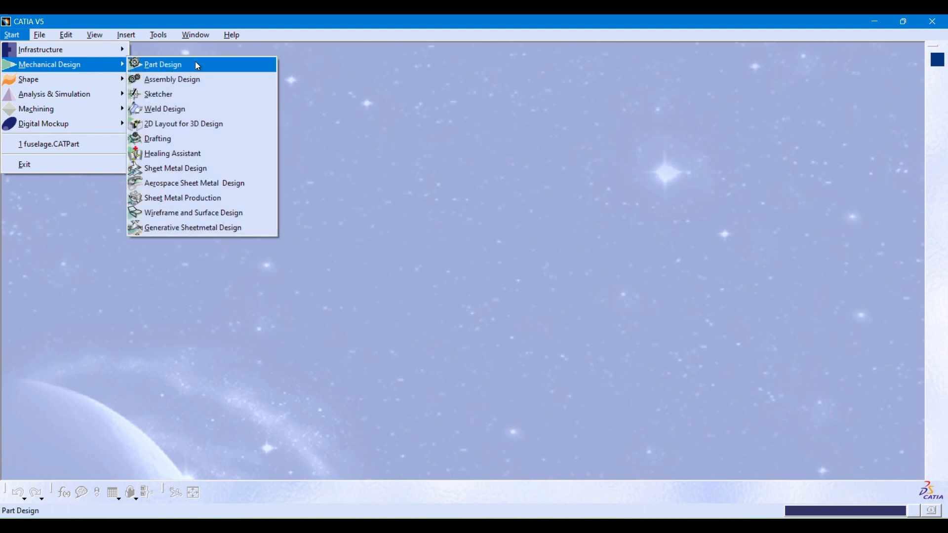
click(196, 64)
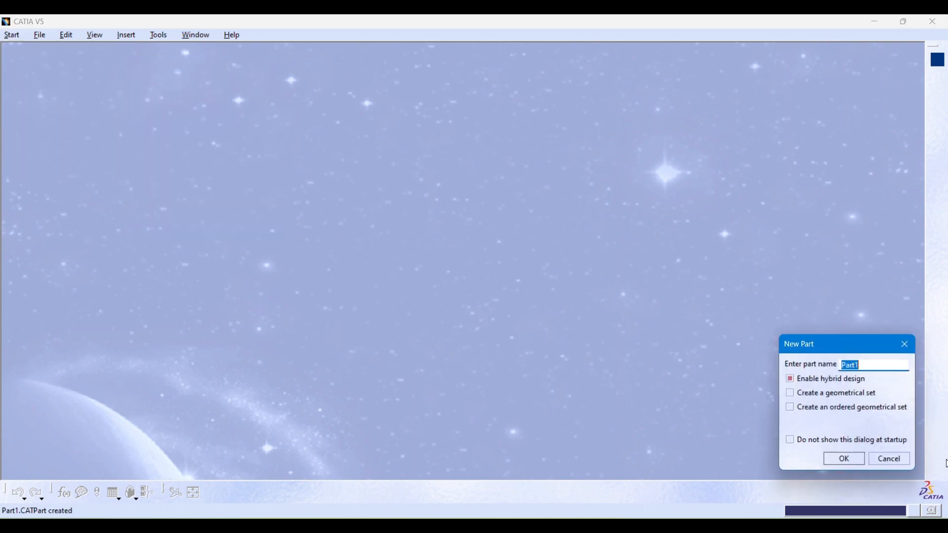
click(844, 460)
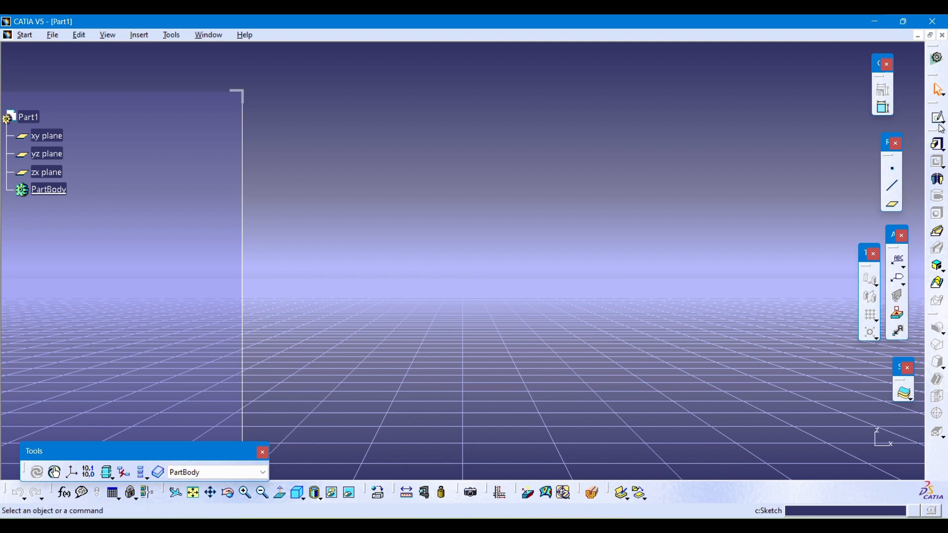
Sketch a rectangle about 40 mm wide and 18 mm high around the origin on the xy plane
click(938, 117)
click(43, 137)
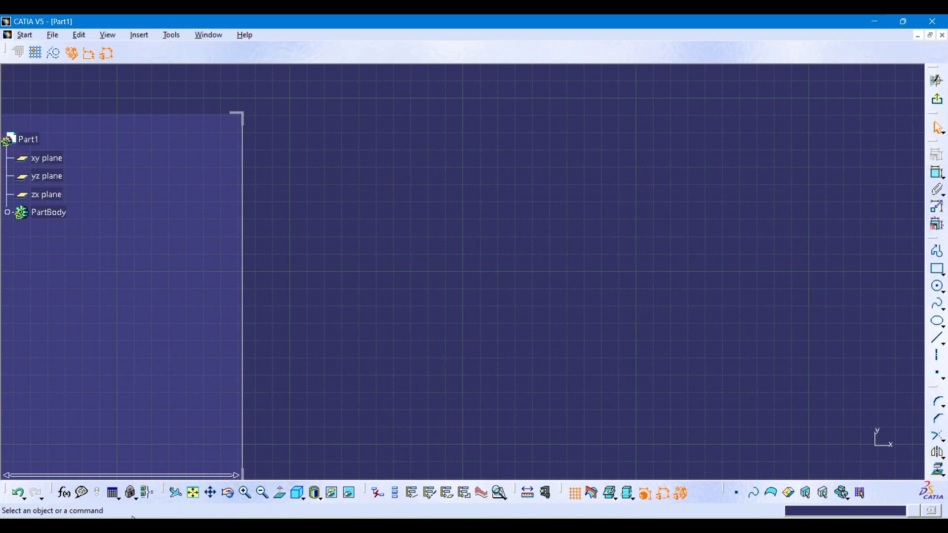
click(193, 493)
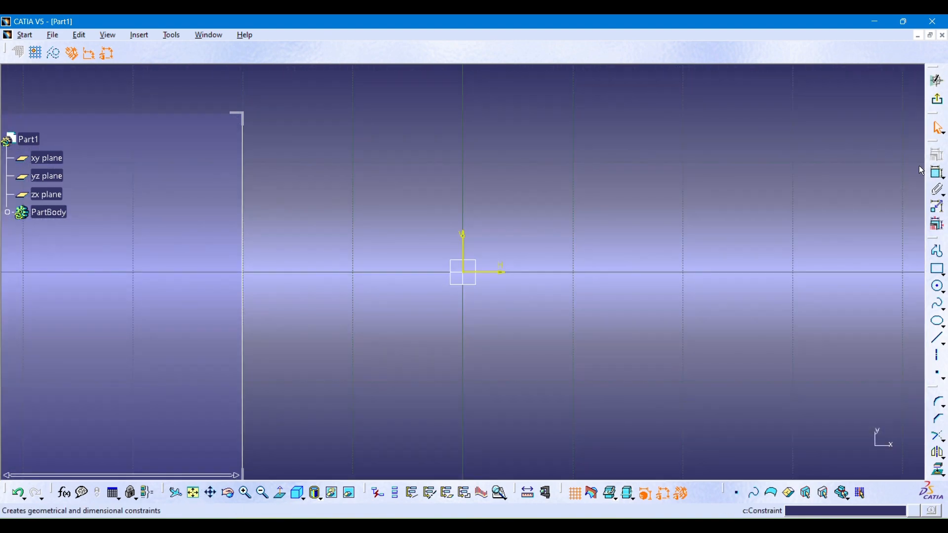
click(939, 269)
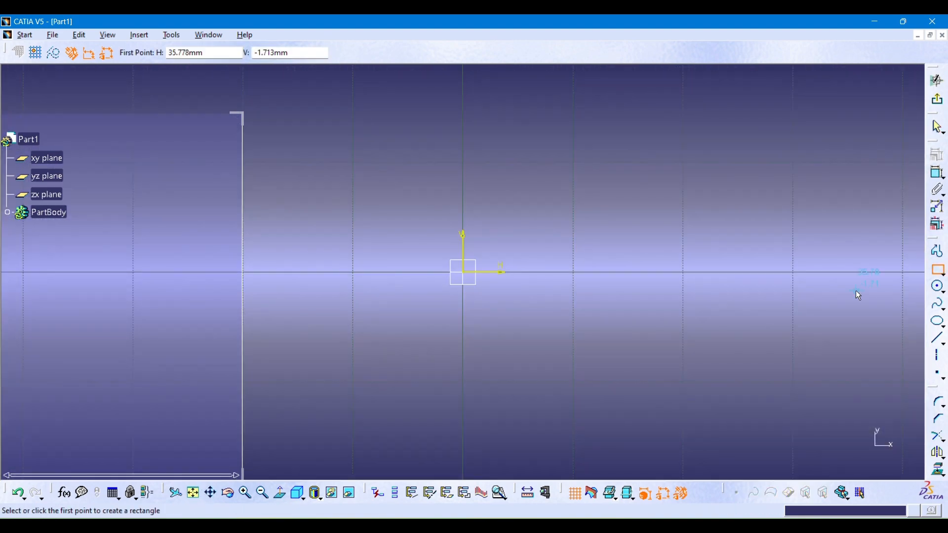
click(259, 168)
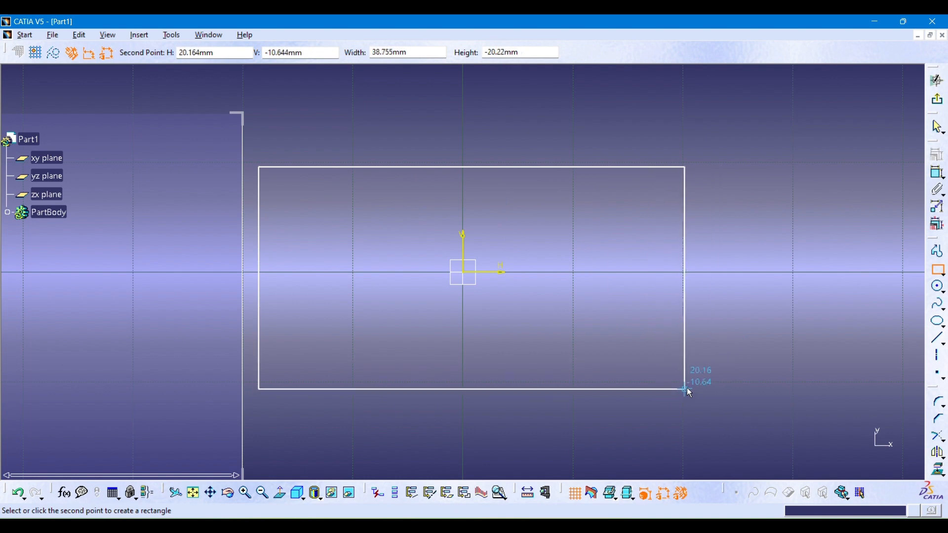
click(701, 370)
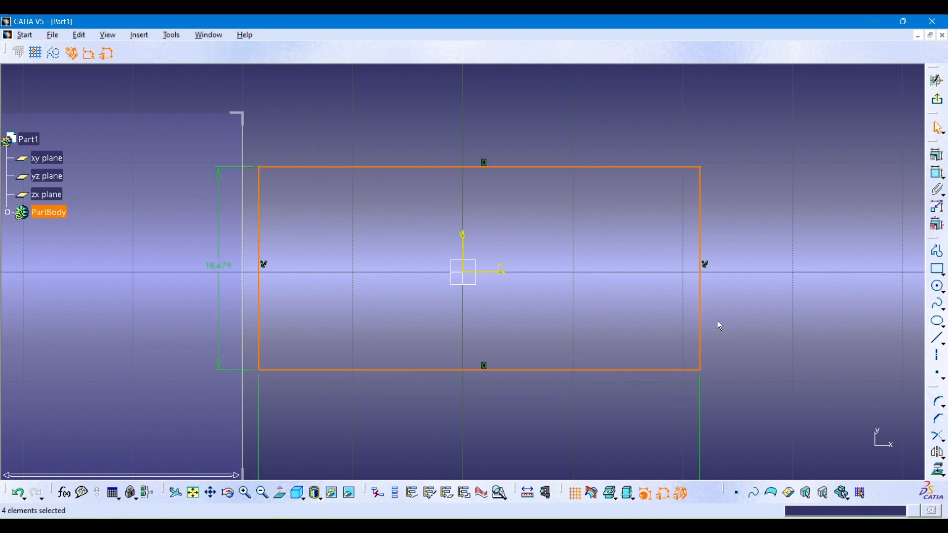
Set the rectangle's height to 50 mm and its width to 75 mm
double_click(219, 265)
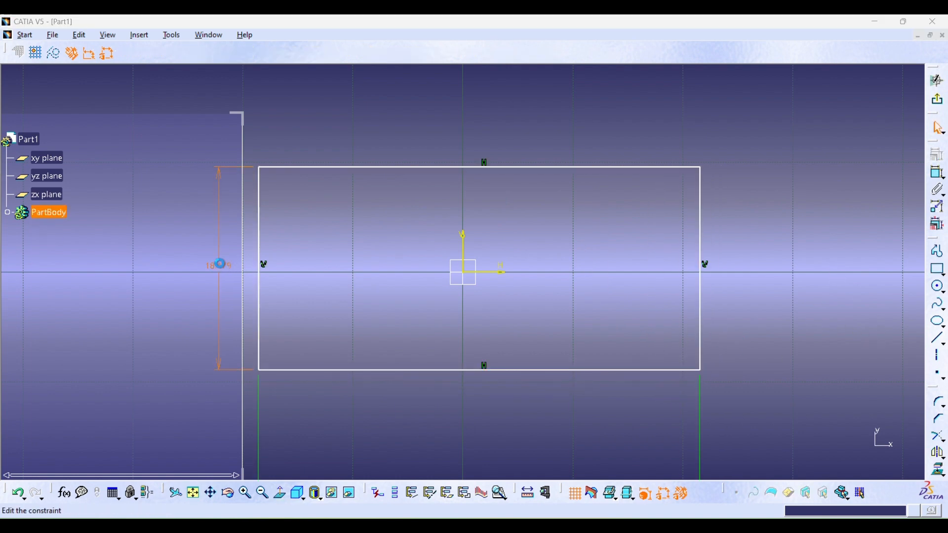
text(50mm)
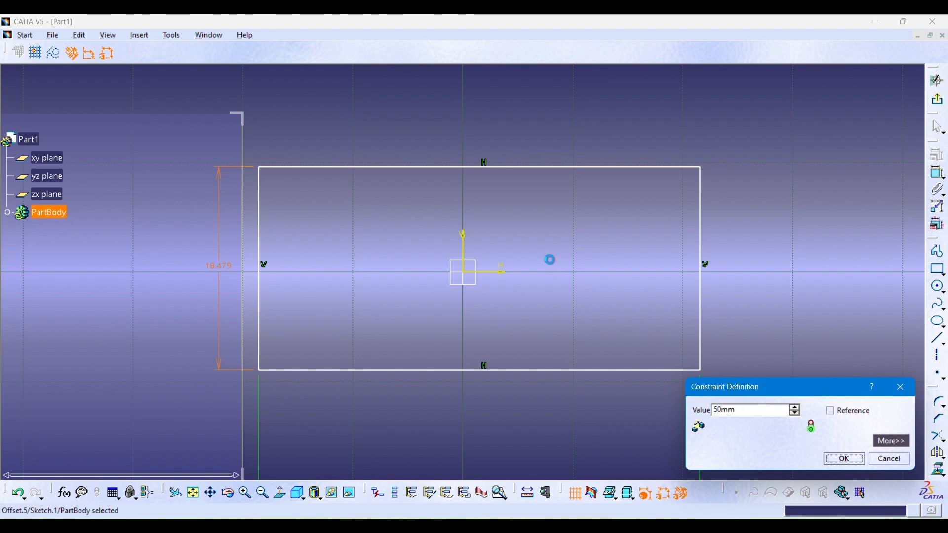
key(Return)
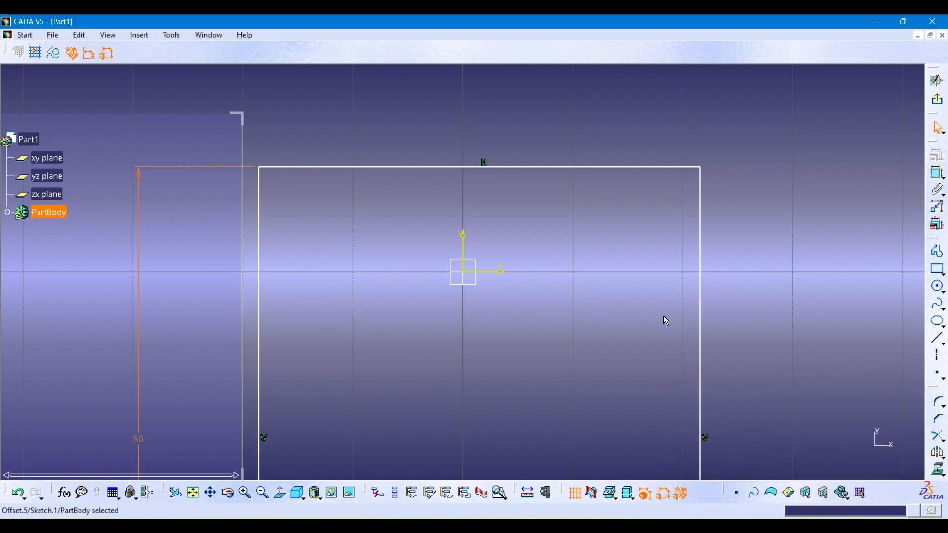
ctrl+middle_drag(663, 316, 633, 401)
click(473, 478)
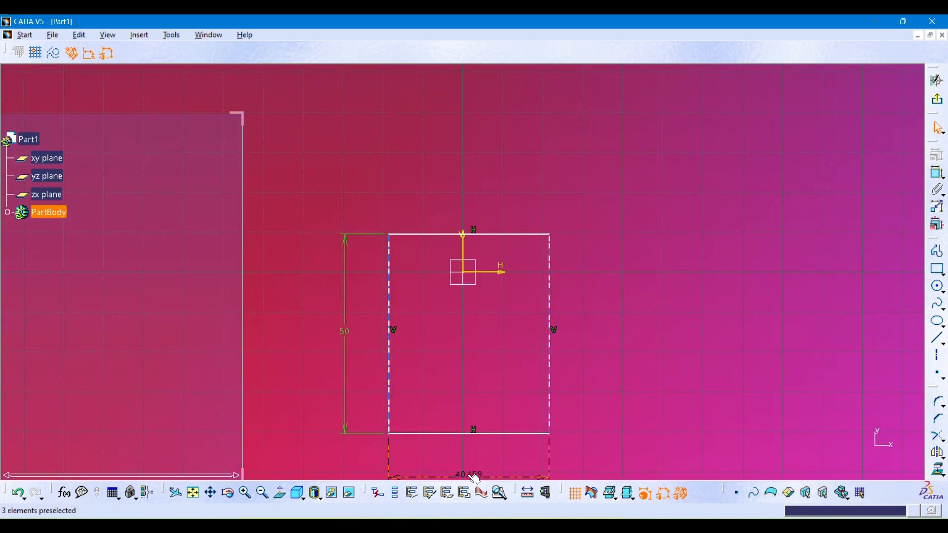
double_click(454, 475)
text(75)
key(Return)
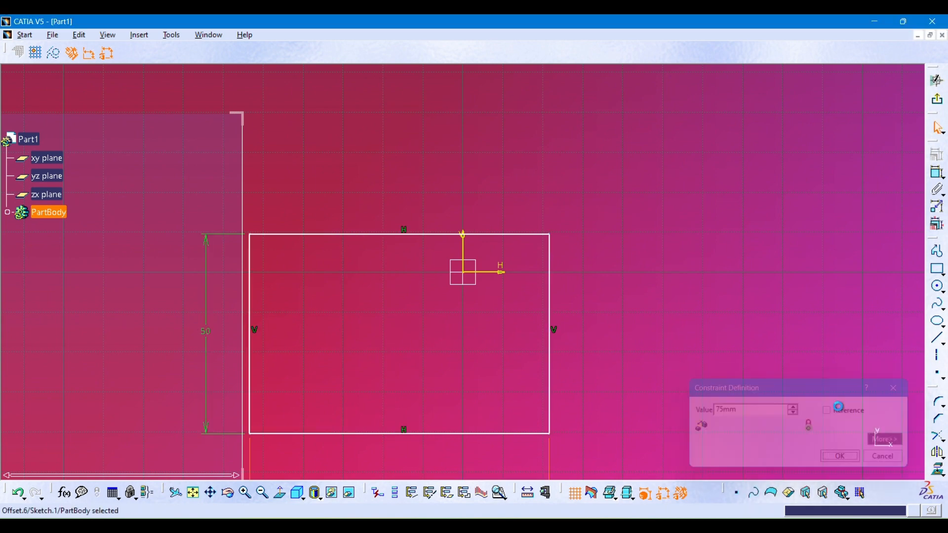
click(690, 275)
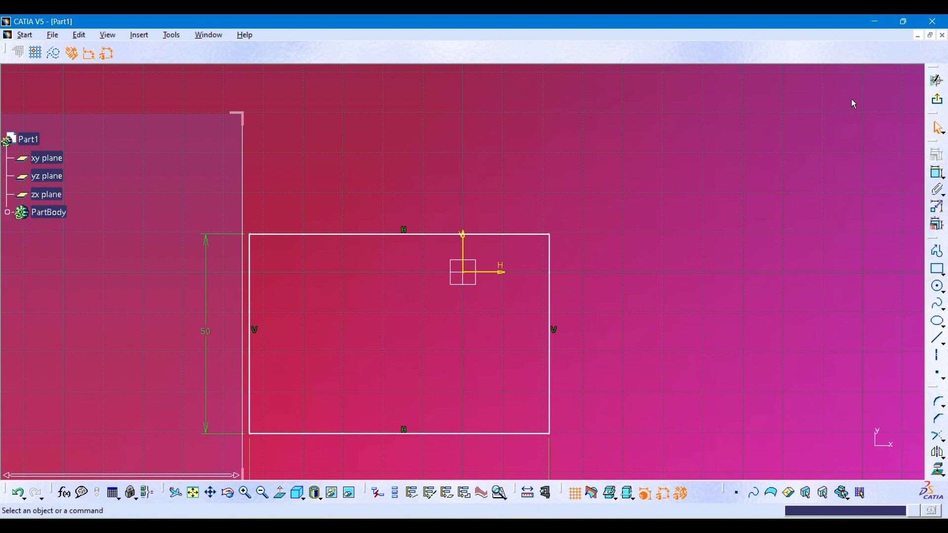
Exit the sketch and extrude the rectangle into a 20 mm thick pad
click(937, 80)
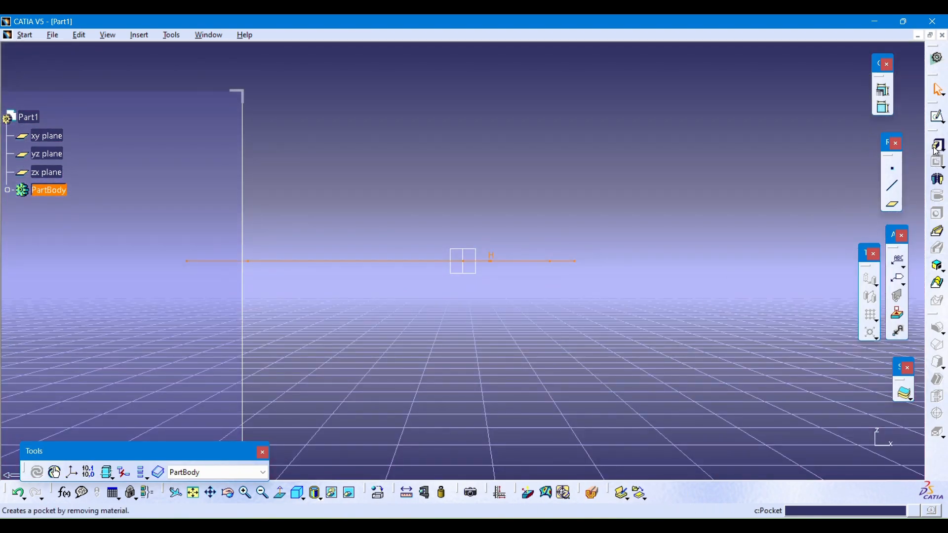
click(939, 145)
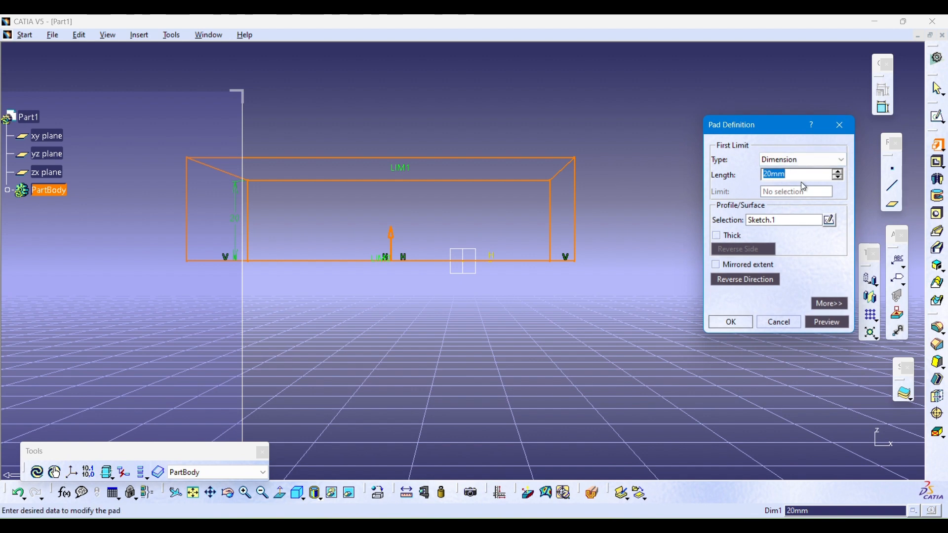
key(Return)
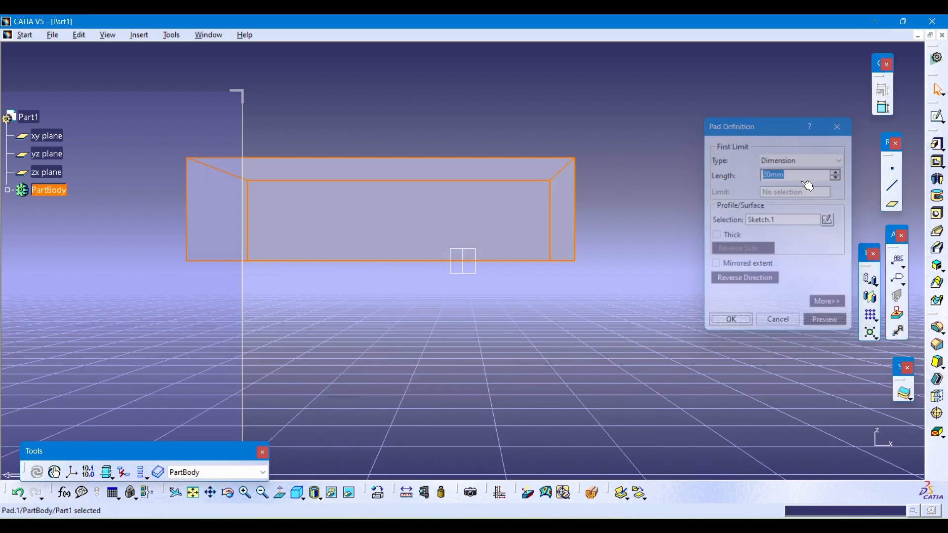
click(753, 205)
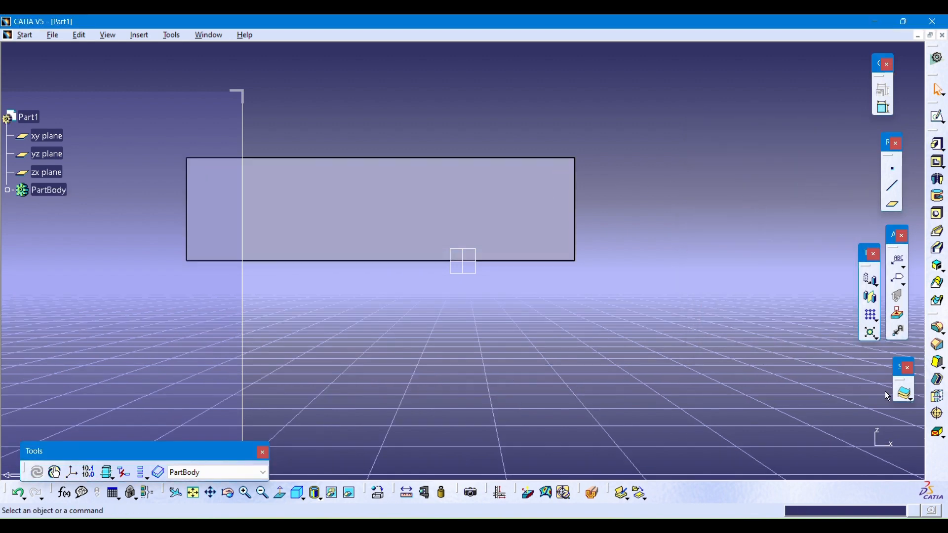
Switch the view's render style to parallel projection with the block's top face in view
middle_drag(408, 302, 538, 434)
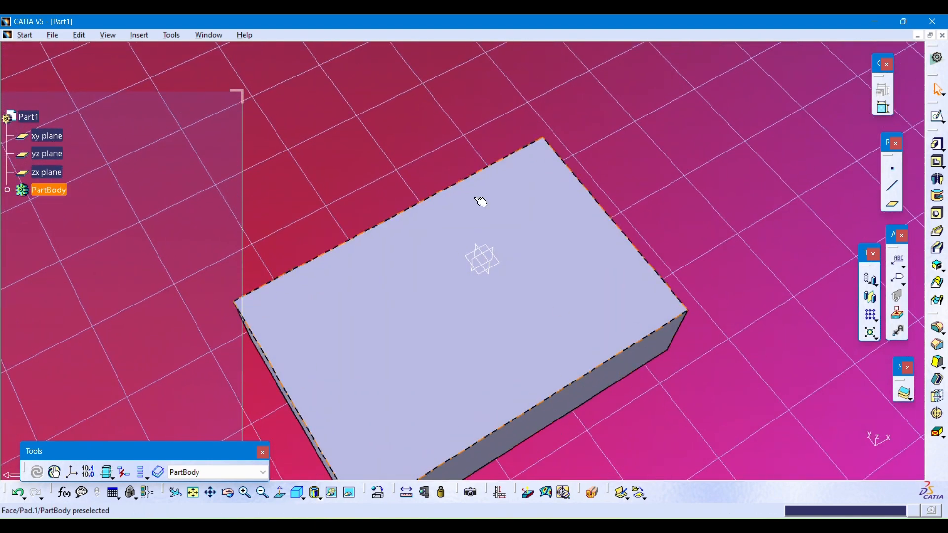
click(115, 35)
click(138, 34)
click(103, 34)
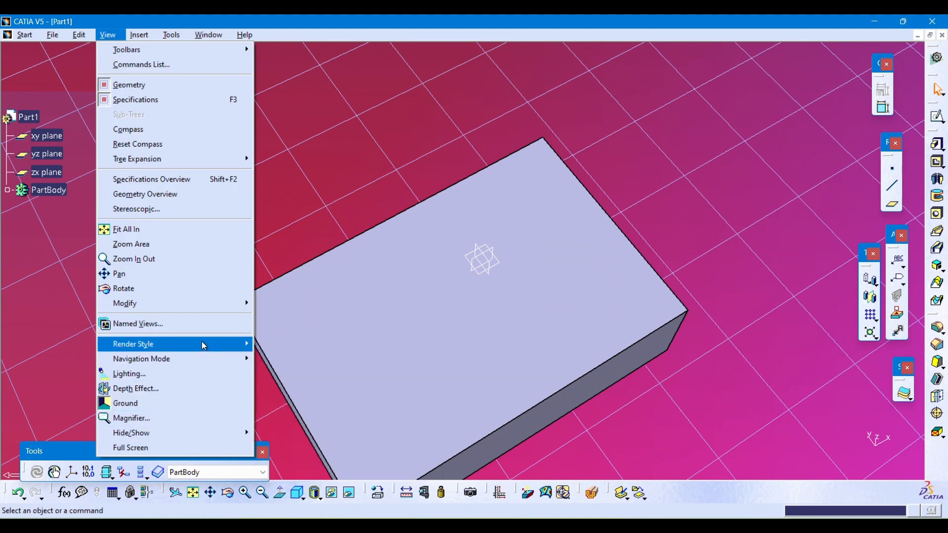
mouse_move(220, 345)
click(280, 488)
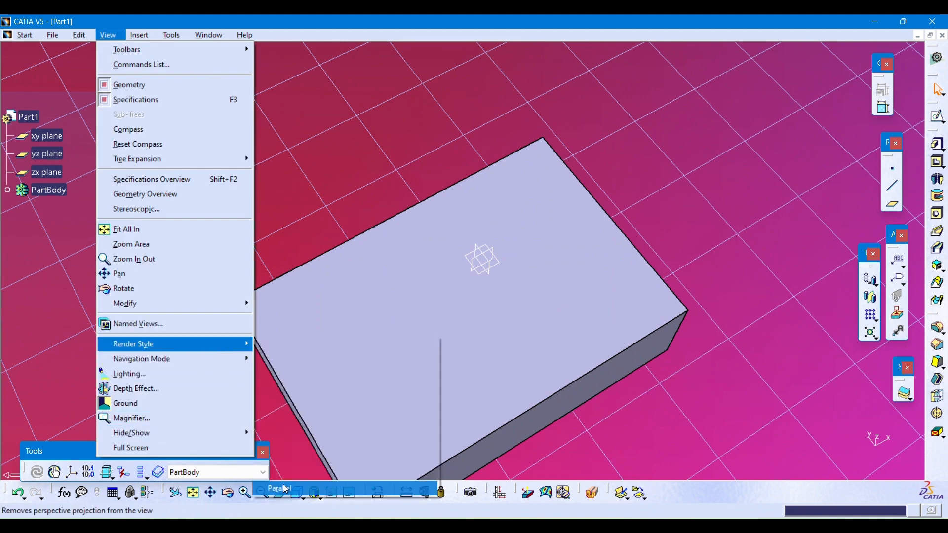
Fillet the block's four vertical corner edges with a 10 mm radius
ctrl+middle_drag(591, 275, 553, 363)
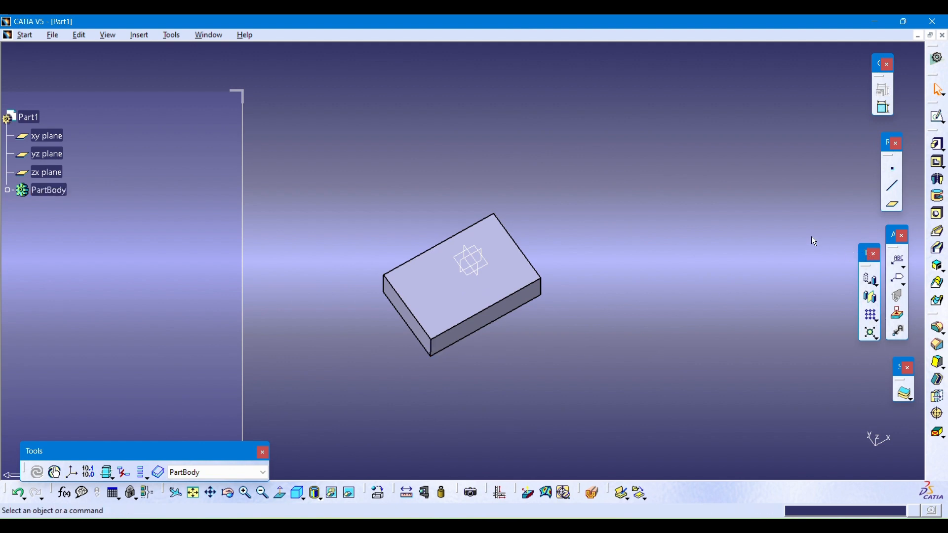
click(939, 330)
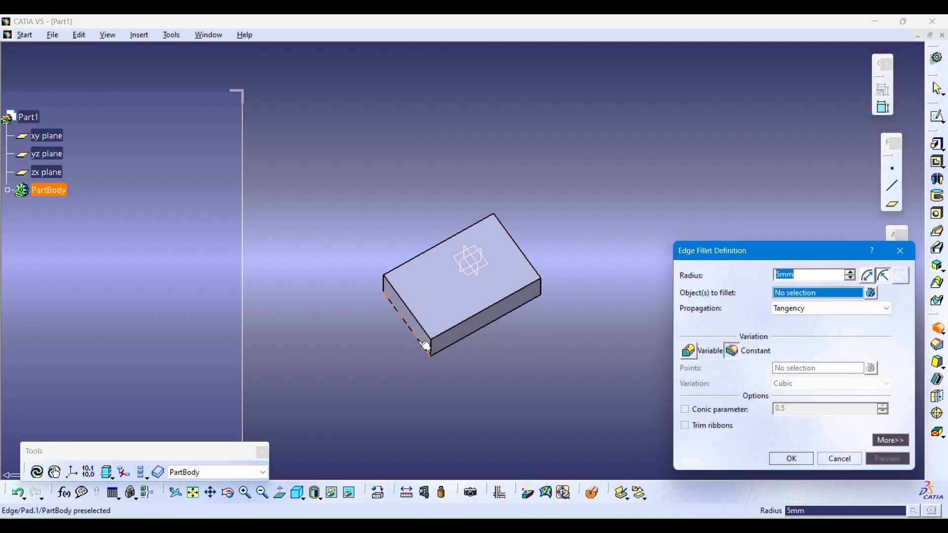
click(433, 353)
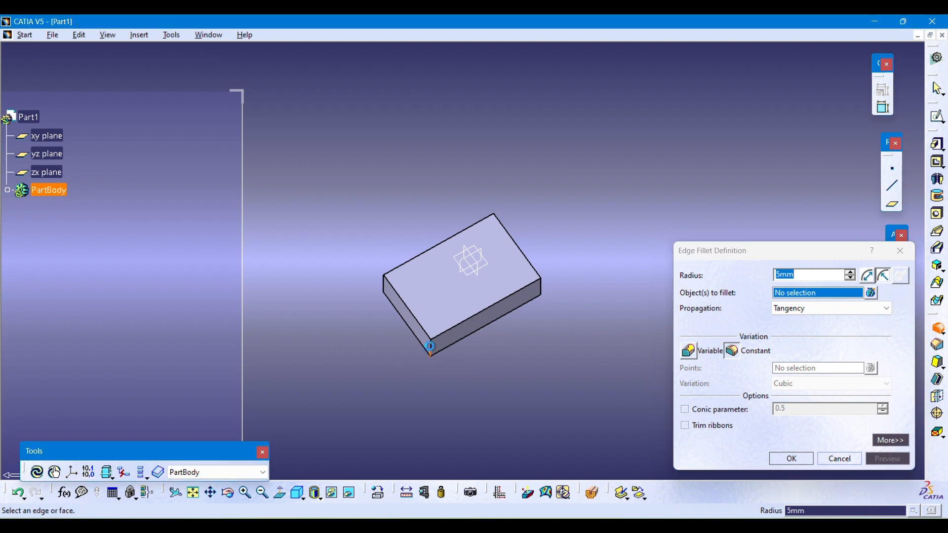
click(542, 289)
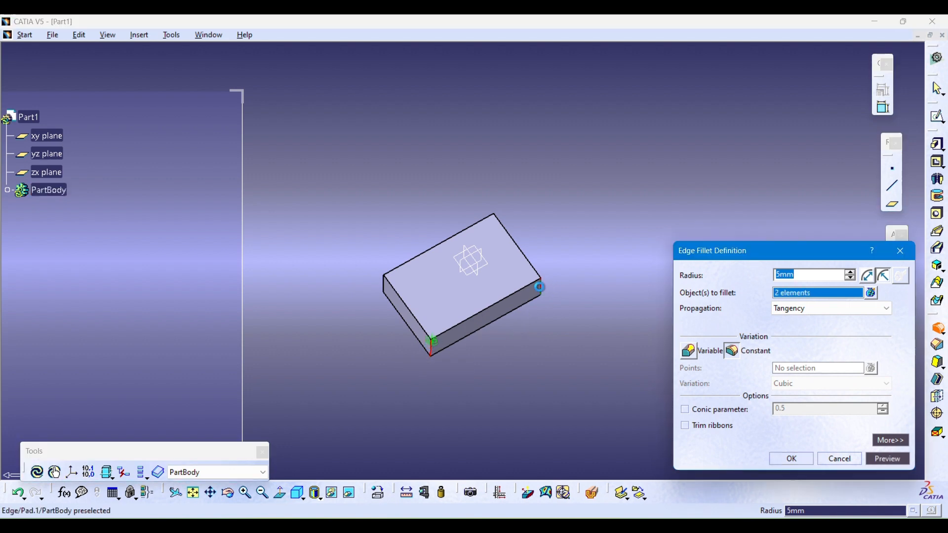
click(384, 287)
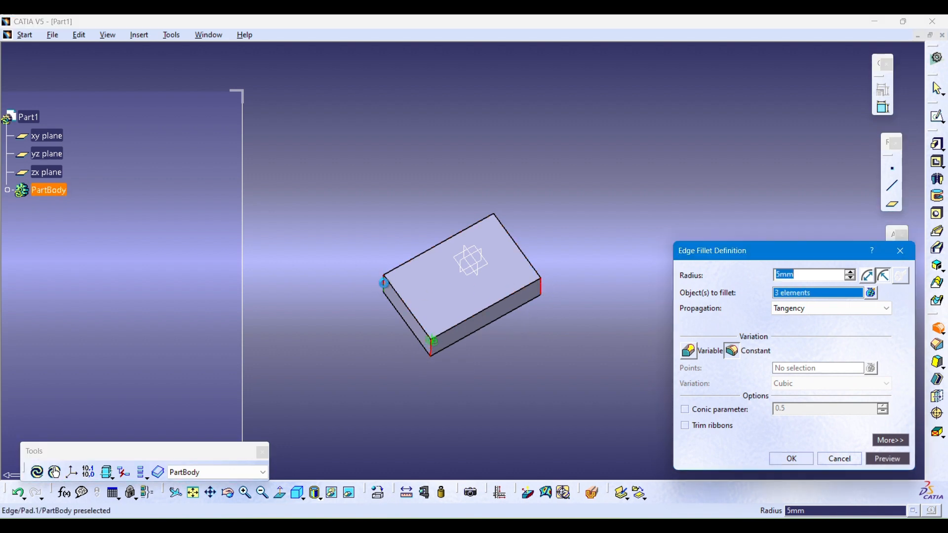
middle_drag(370, 245, 405, 397)
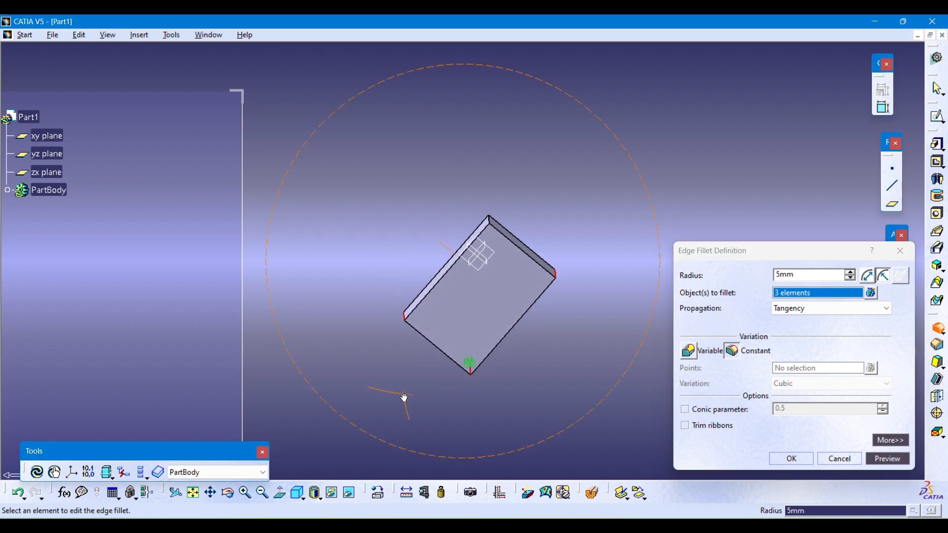
click(489, 220)
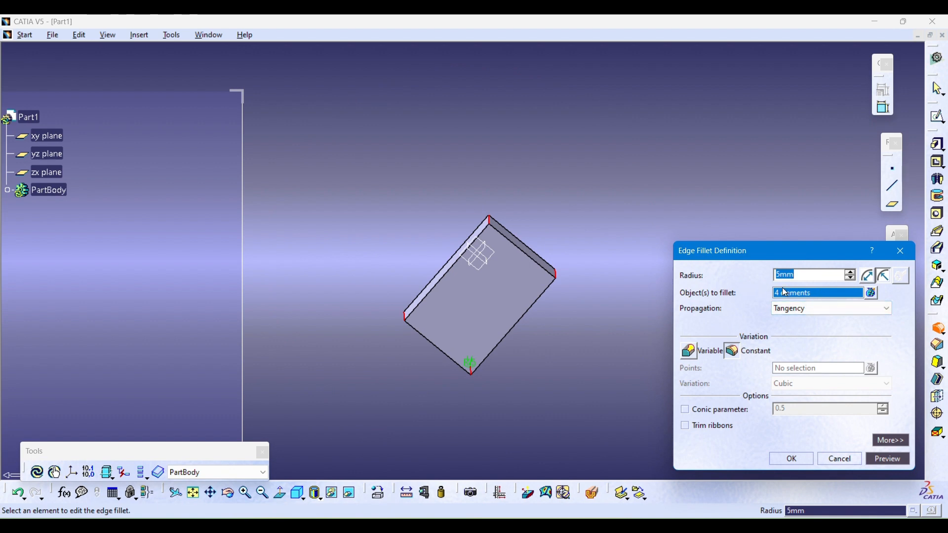
middle_drag(432, 387, 442, 429)
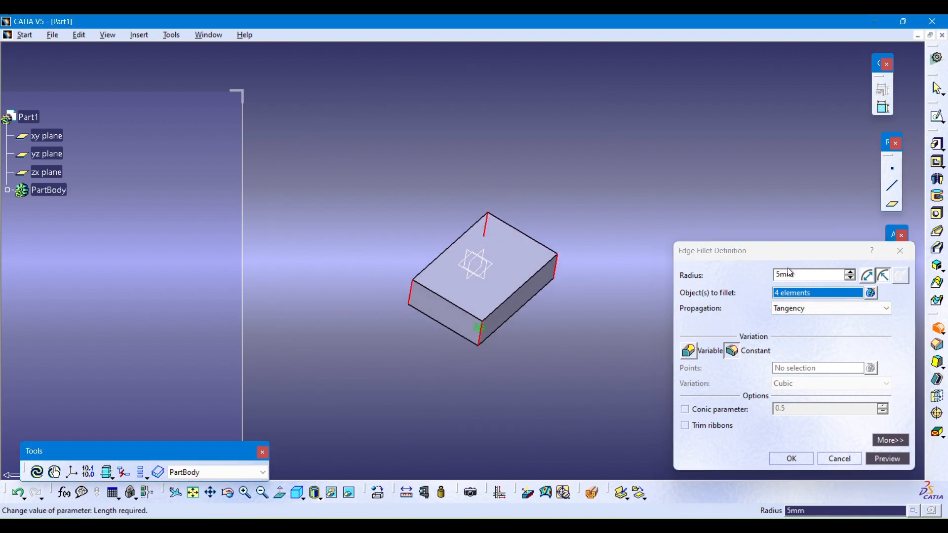
click(704, 265)
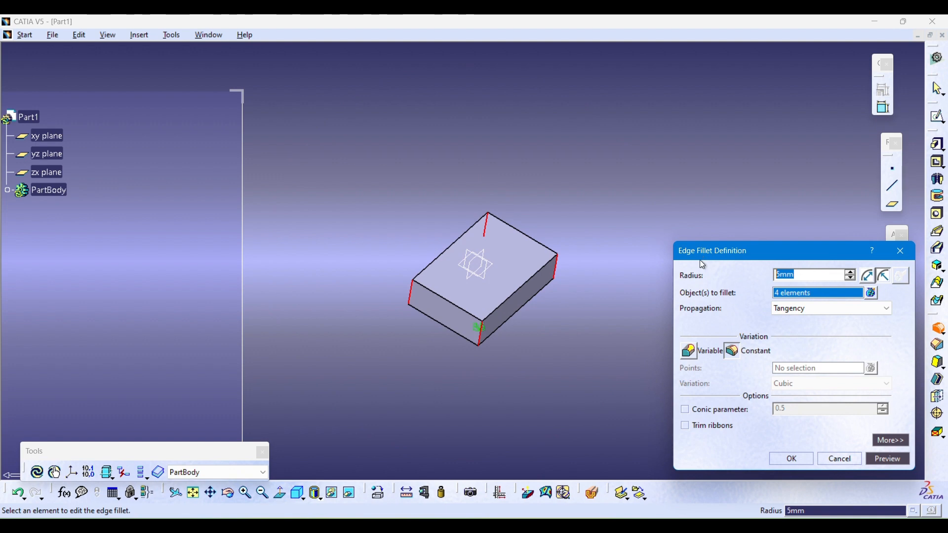
text(10)
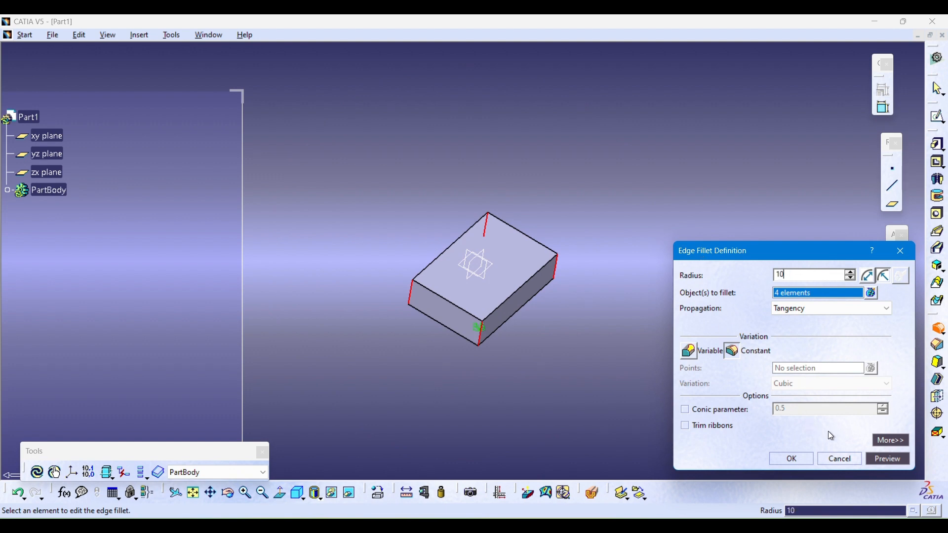
click(889, 460)
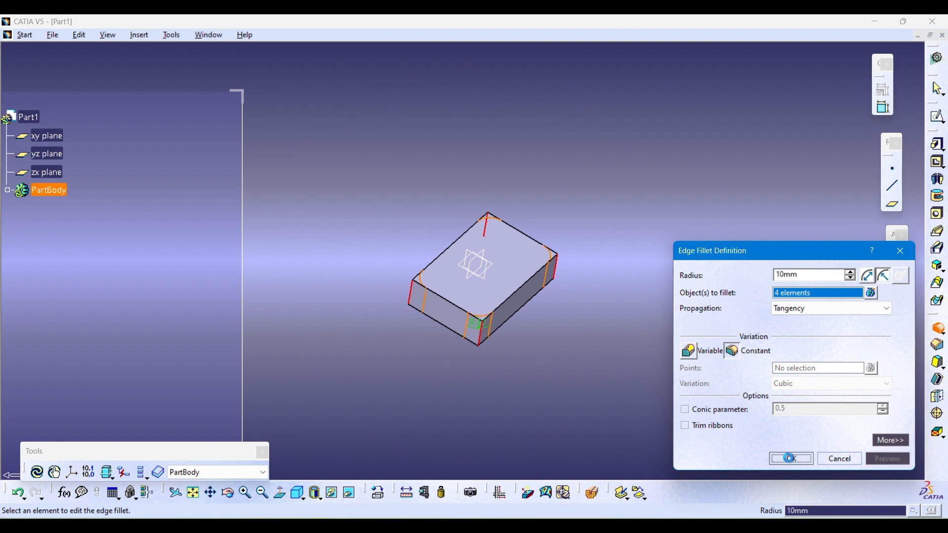
click(790, 458)
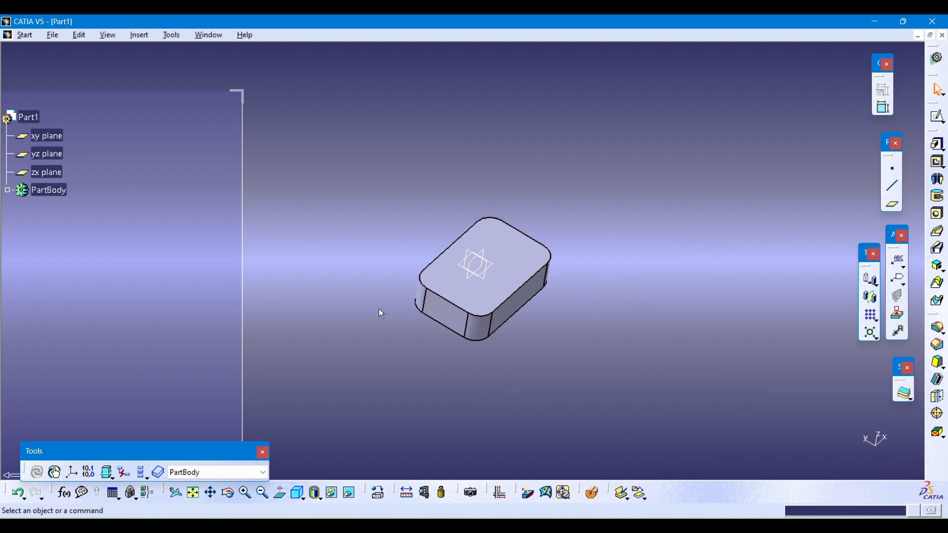
Start a sketch on the block's top face and draw a rectangle about 18 mm wide and 10 mm high near its upper-left corner
middle_drag(563, 359, 471, 324)
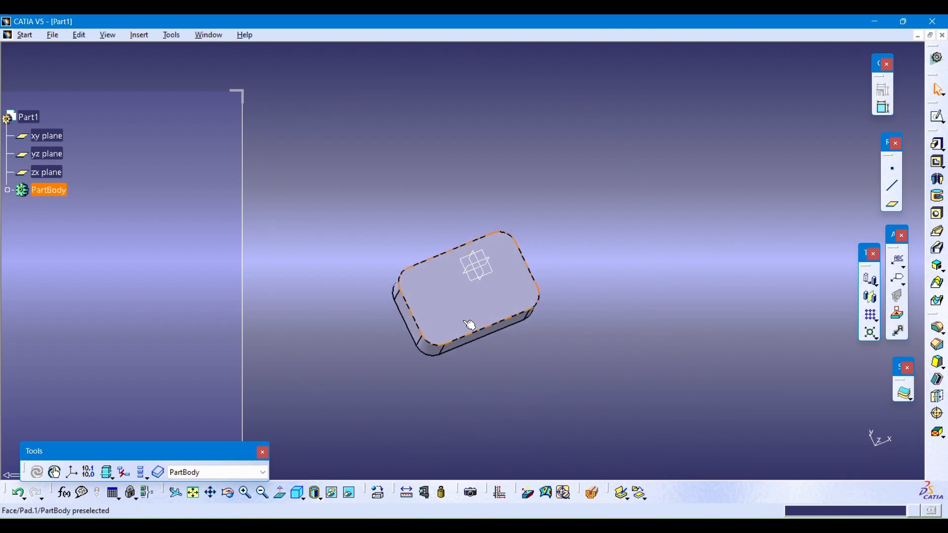
click(463, 300)
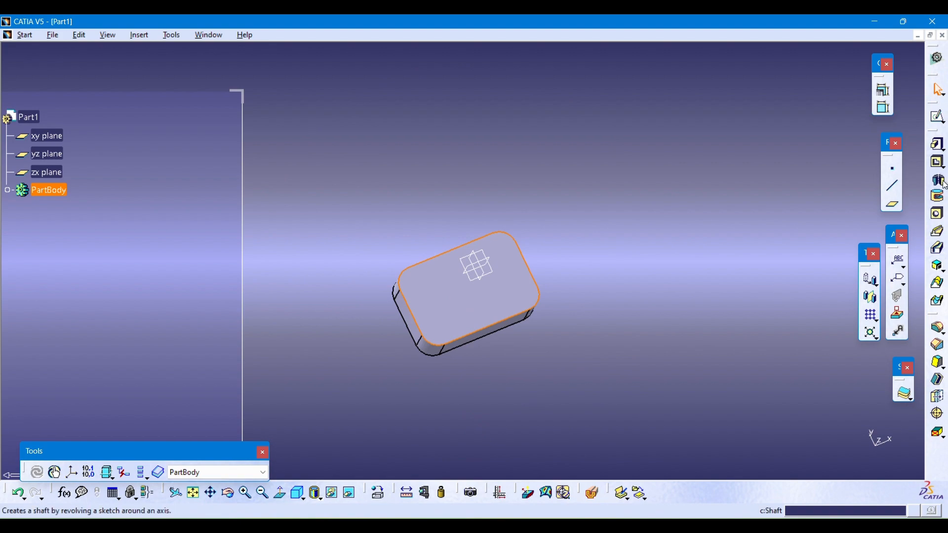
click(938, 117)
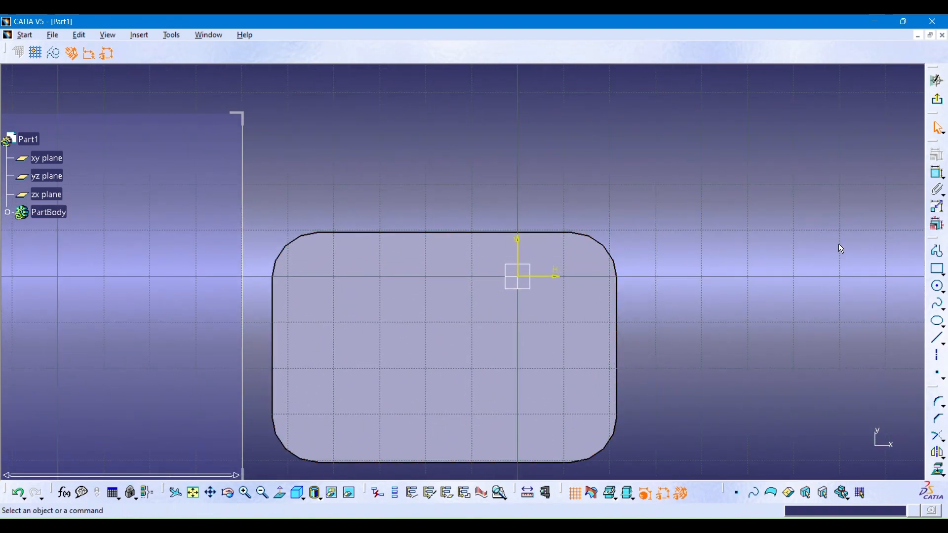
click(938, 270)
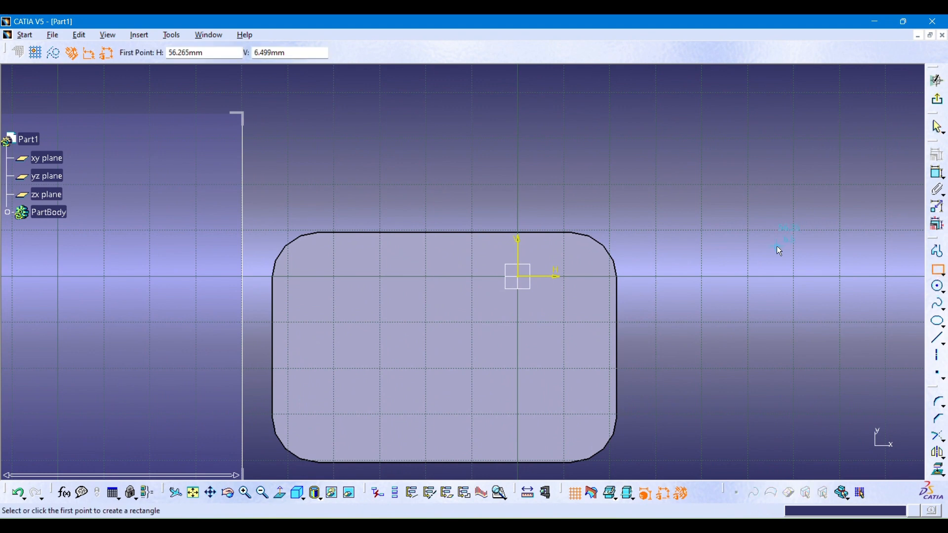
click(308, 257)
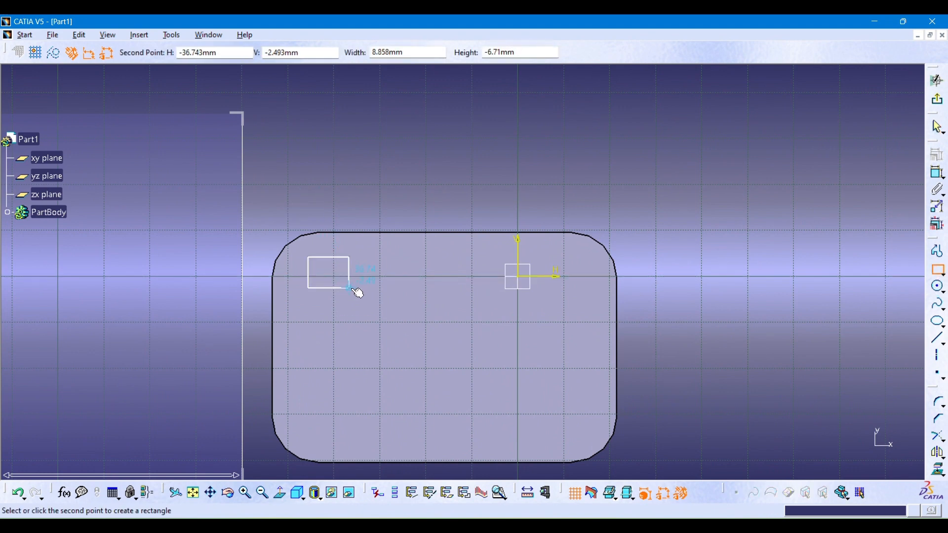
click(390, 303)
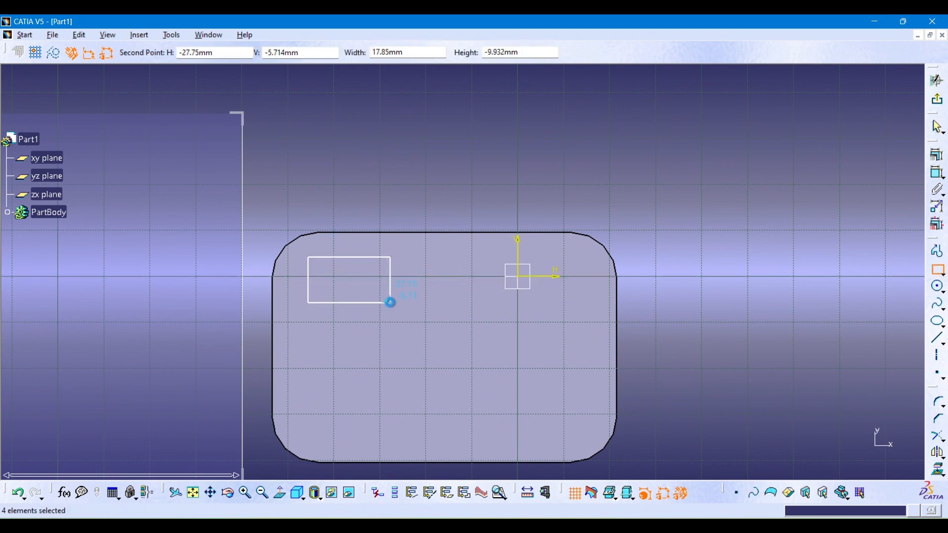
Sketch a circle about 13 mm in diameter between the rectangle and the origin
click(939, 287)
click(444, 287)
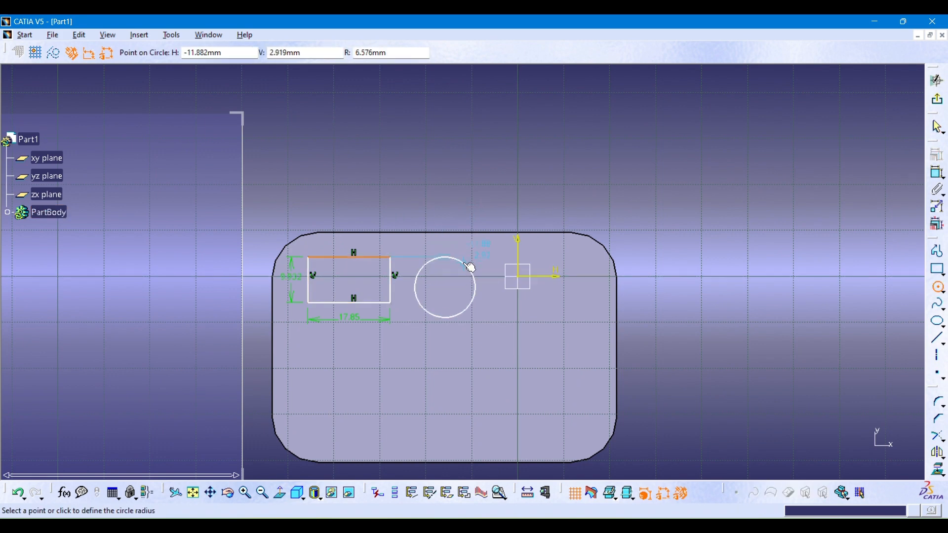
click(468, 269)
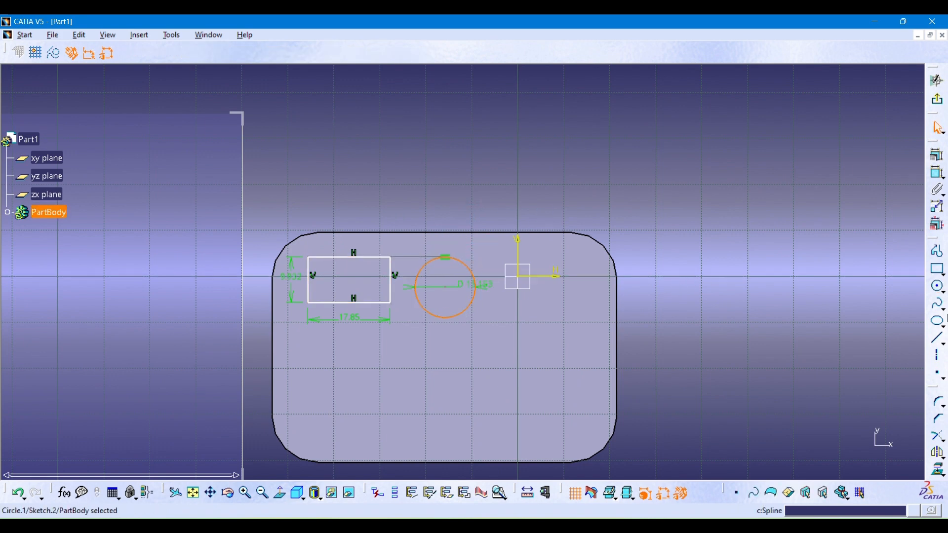
Sketch a horizontal ellipse about 26 mm wide below the rectangle and move it fully inside the top face
click(938, 326)
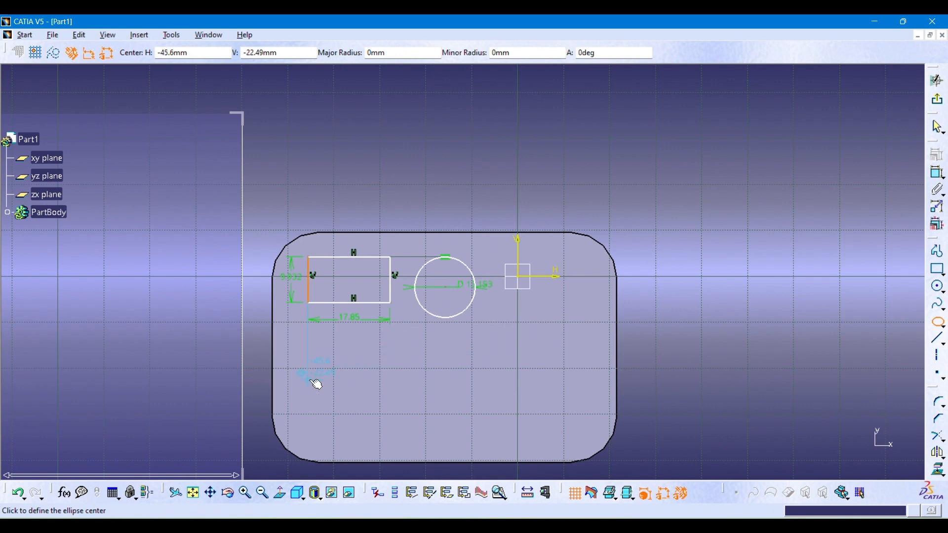
click(328, 396)
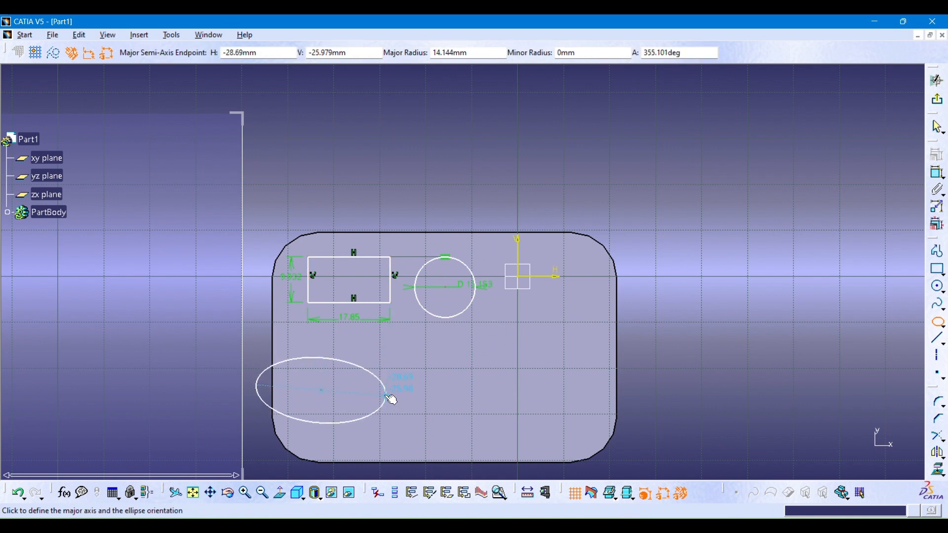
click(383, 391)
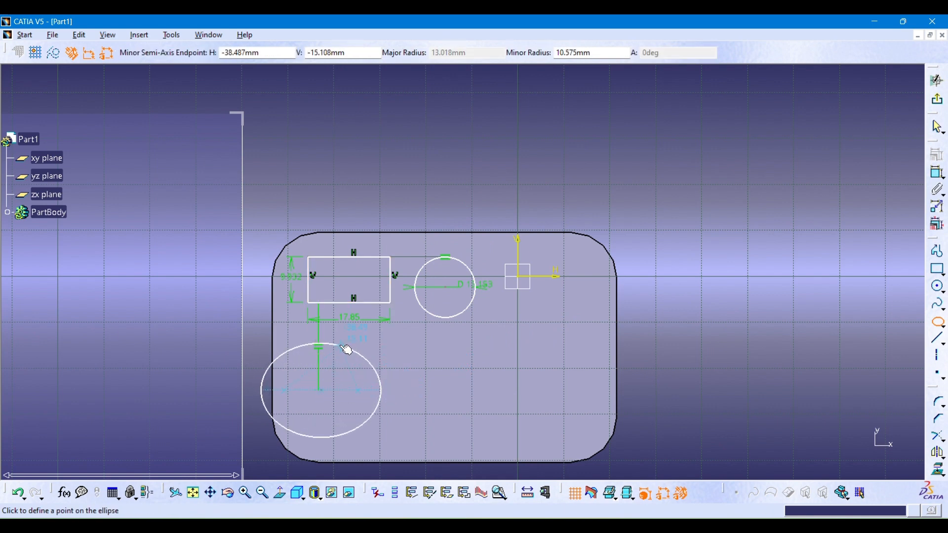
click(339, 350)
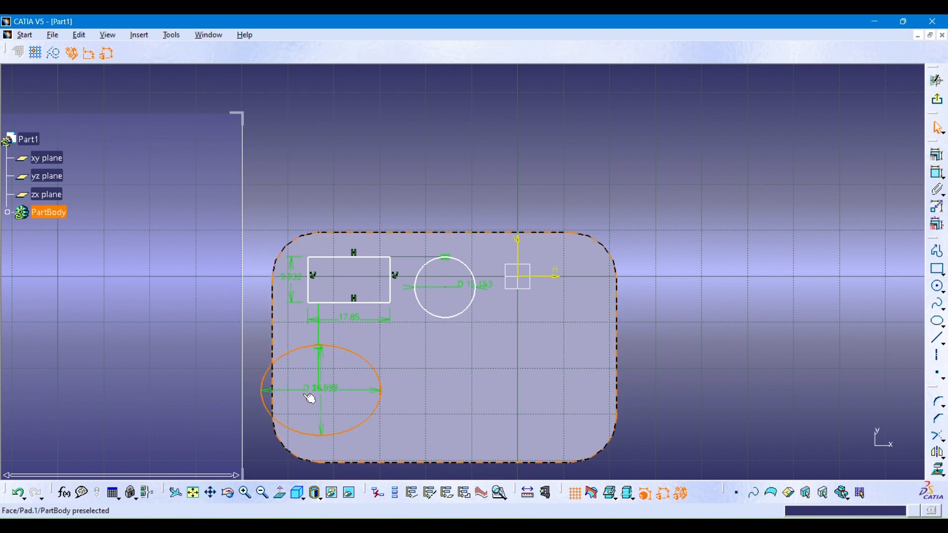
drag(332, 390, 364, 391)
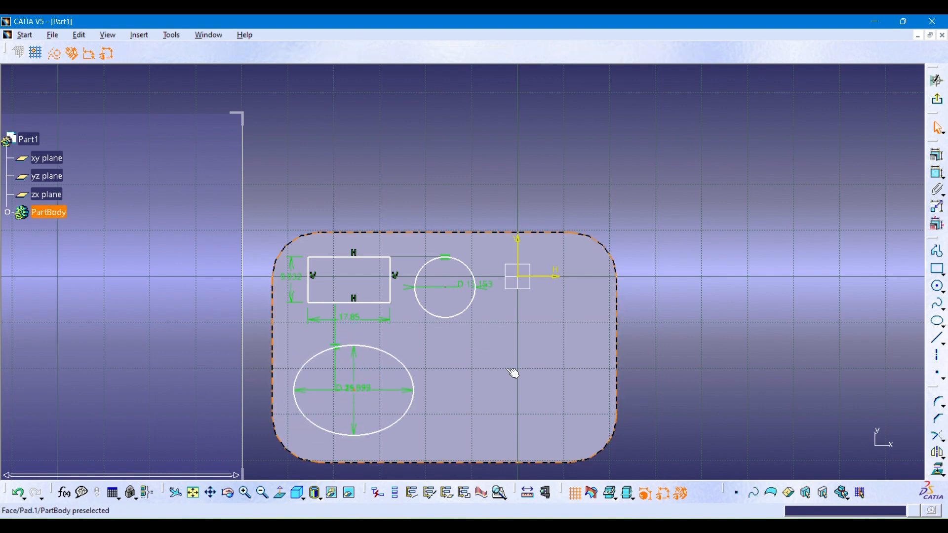
Sketch a closed, irregular five-sided profile of straight lines in the free area beside the ellipse
click(938, 374)
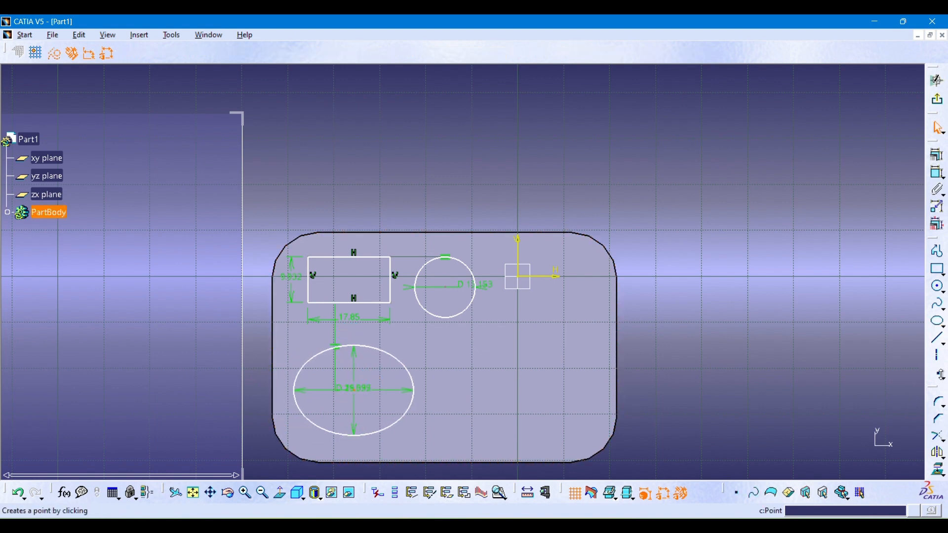
click(937, 252)
click(465, 390)
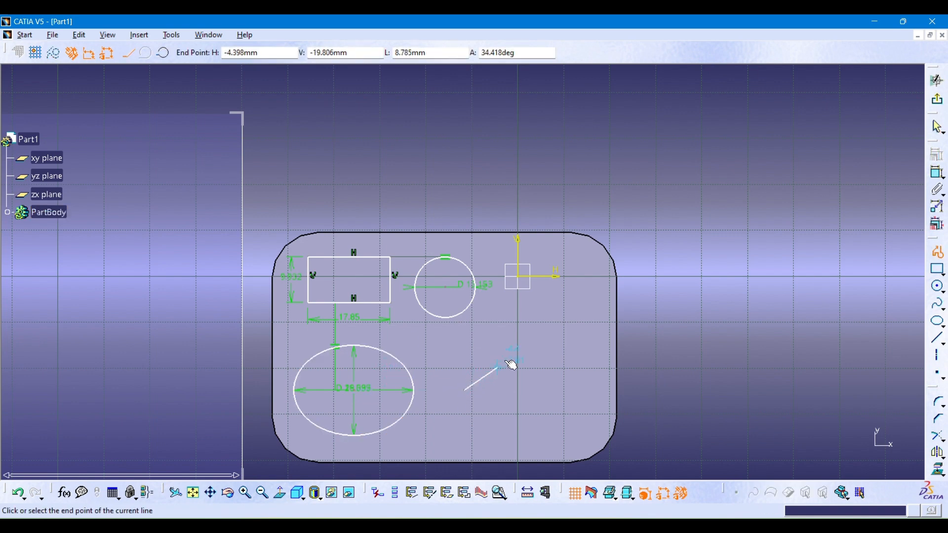
click(542, 327)
click(599, 382)
click(538, 417)
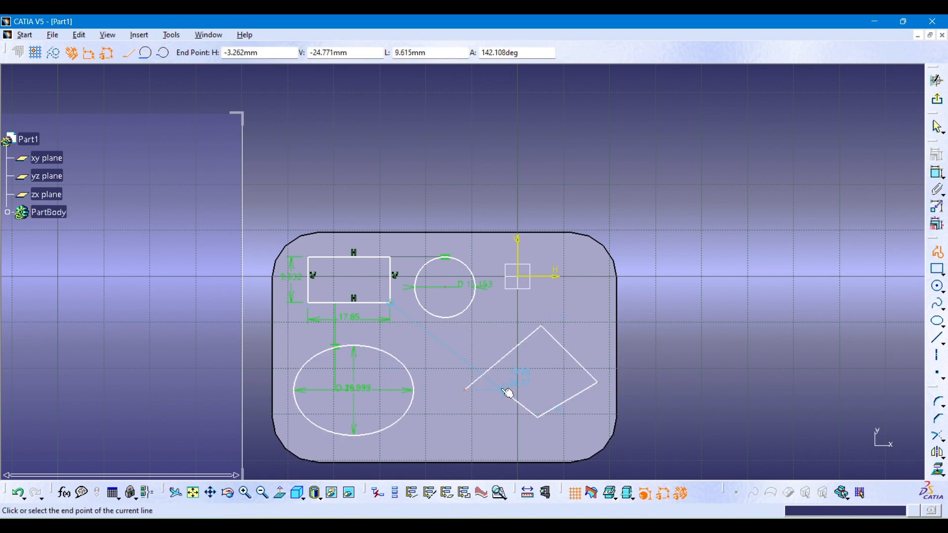
click(509, 390)
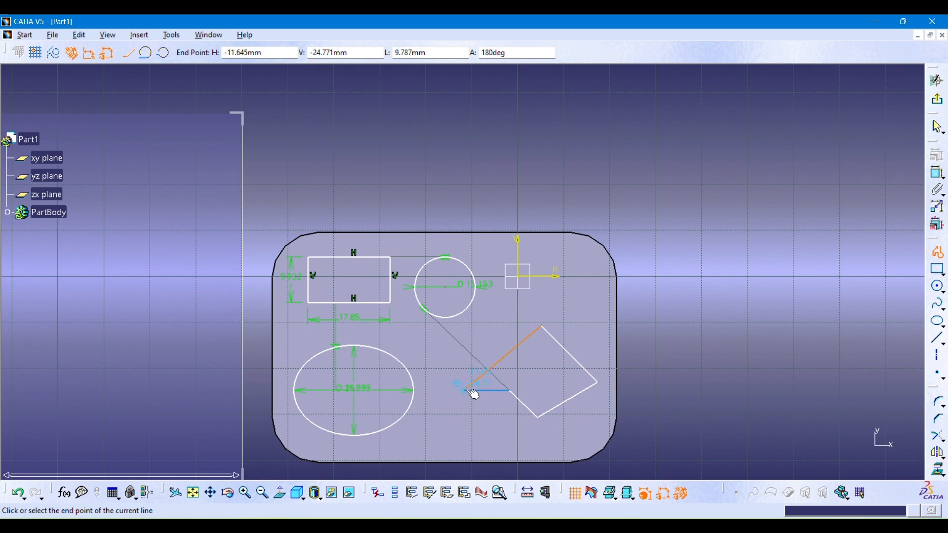
click(475, 392)
click(835, 257)
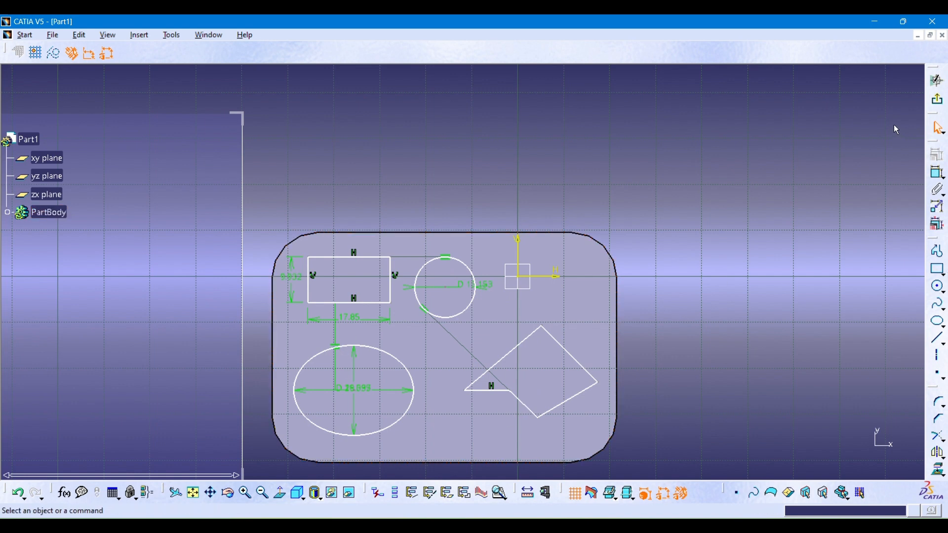
Pocket all four sketched profiles through the block using the Up to next limit with a 0 mm offset
click(938, 128)
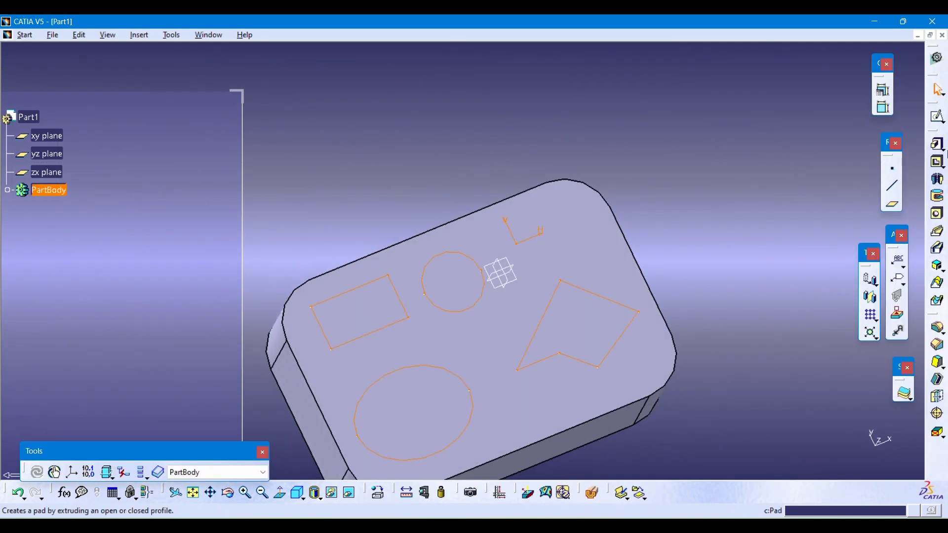
click(940, 165)
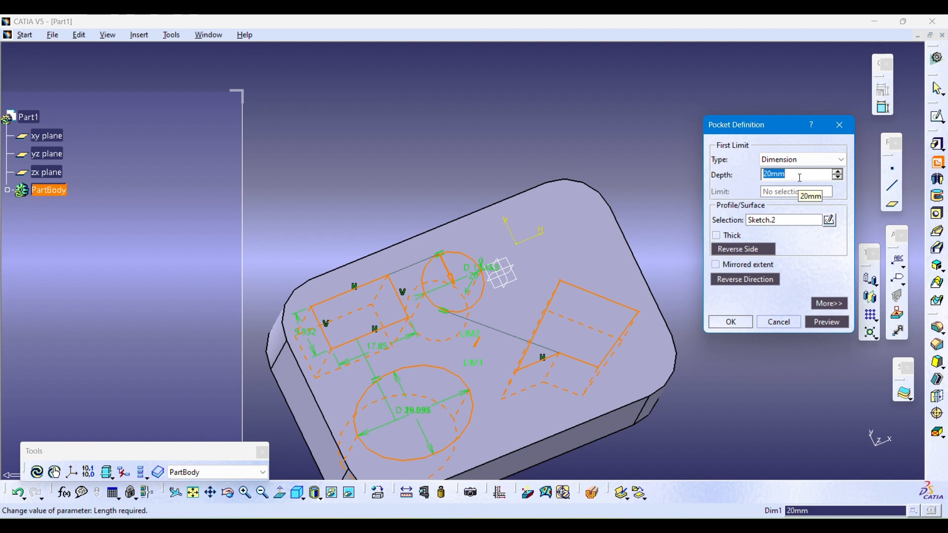
click(839, 162)
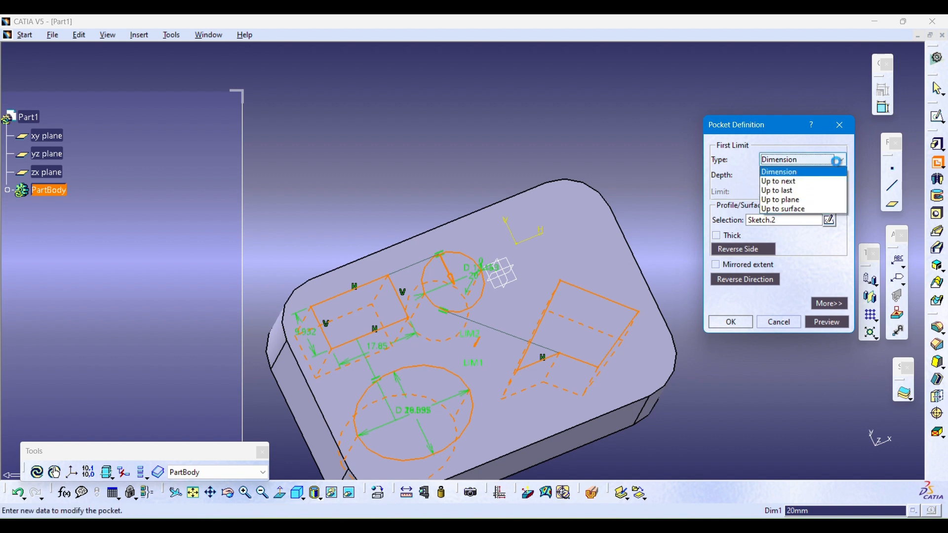
click(829, 188)
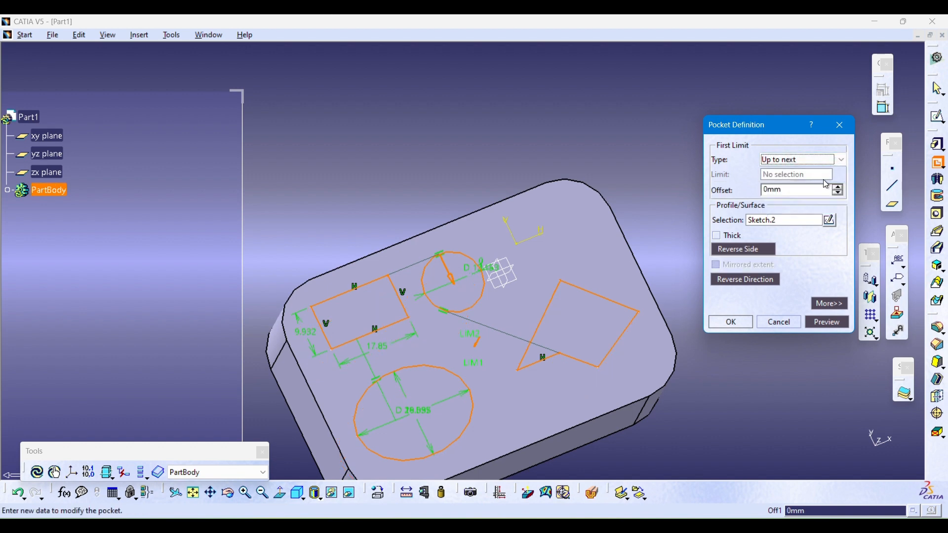
click(828, 322)
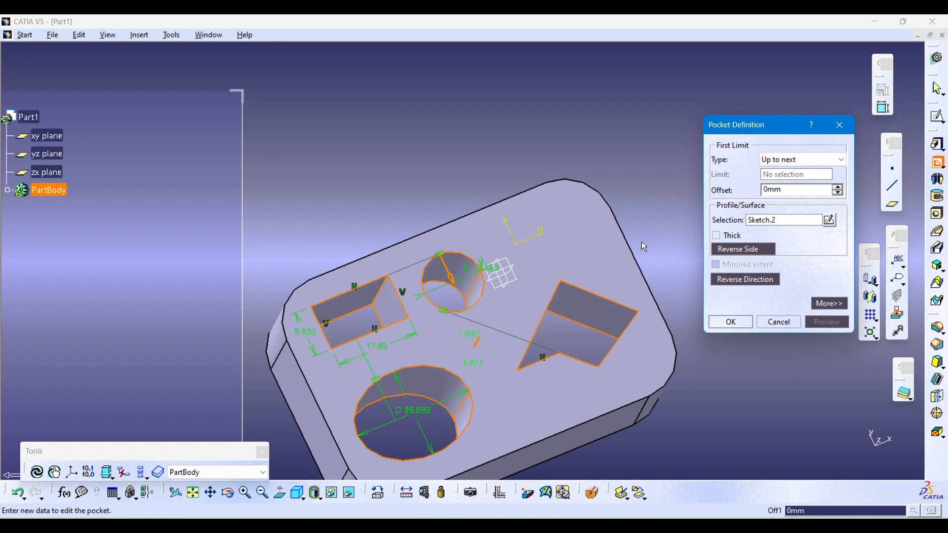
middle_drag(642, 242, 640, 352)
click(721, 321)
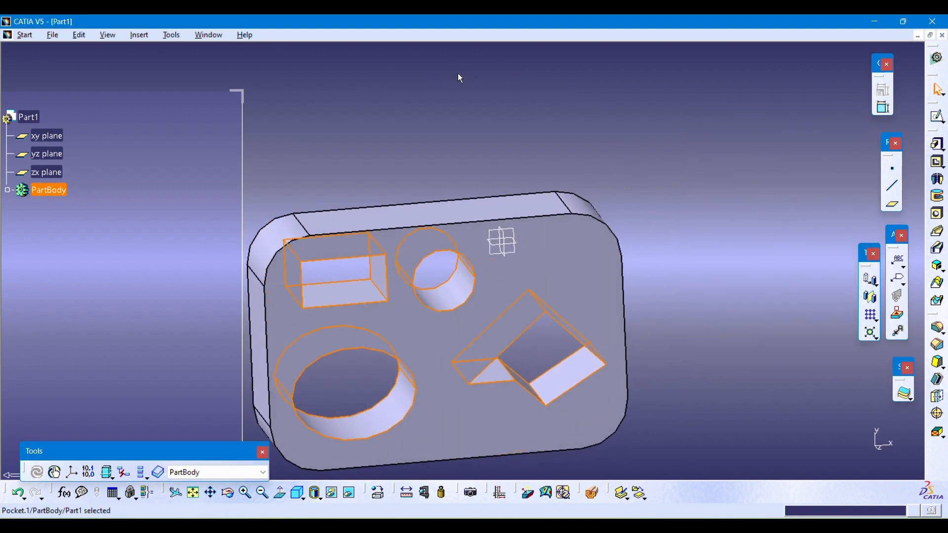
click(408, 35)
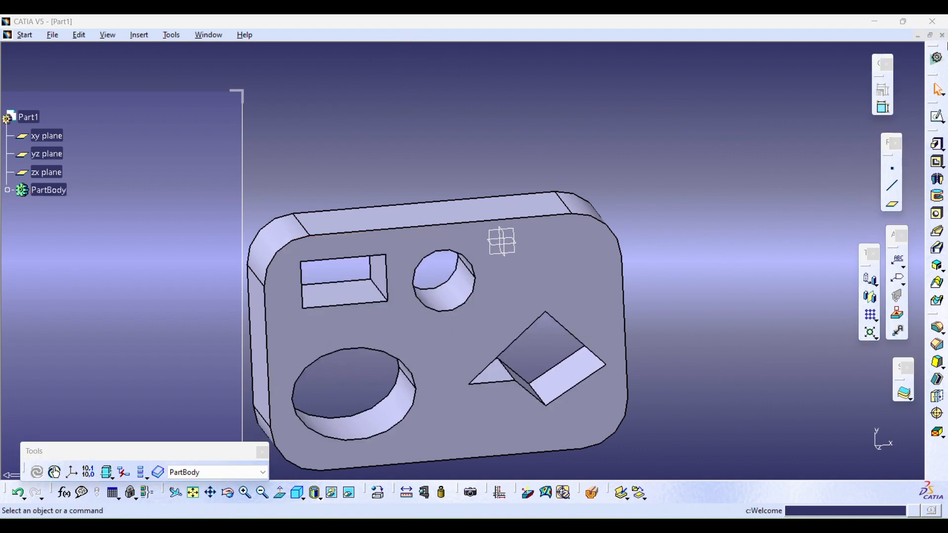
Close the part without saving it and create a new part in the Part Design workbench
click(943, 35)
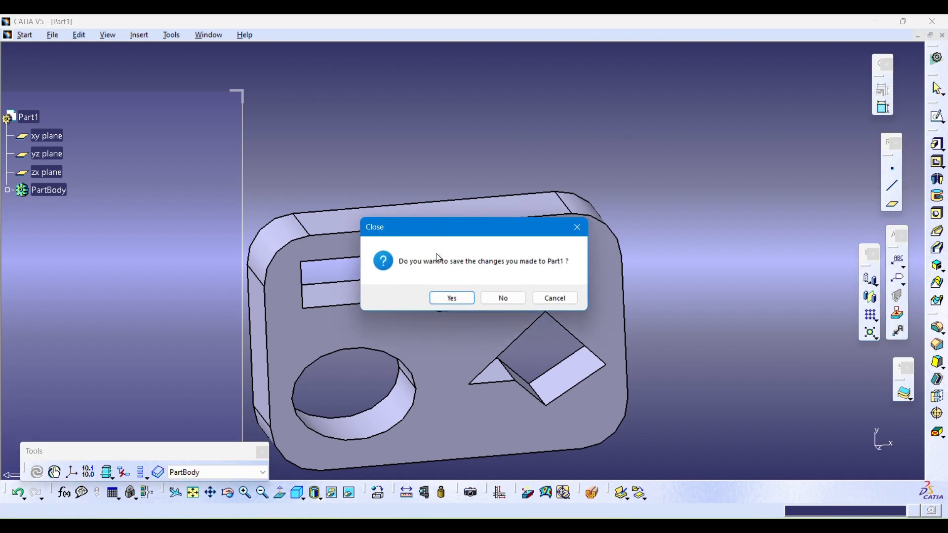
click(493, 303)
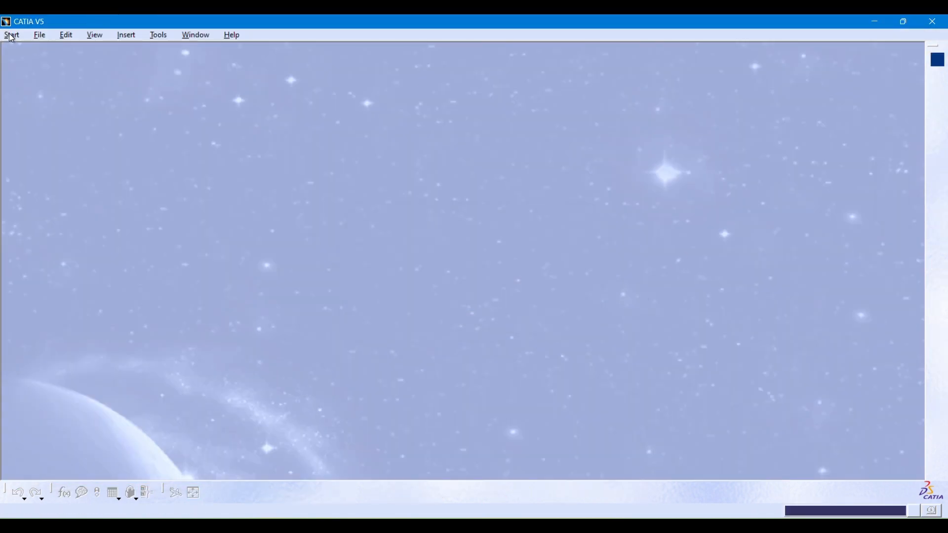
click(12, 36)
mouse_move(59, 66)
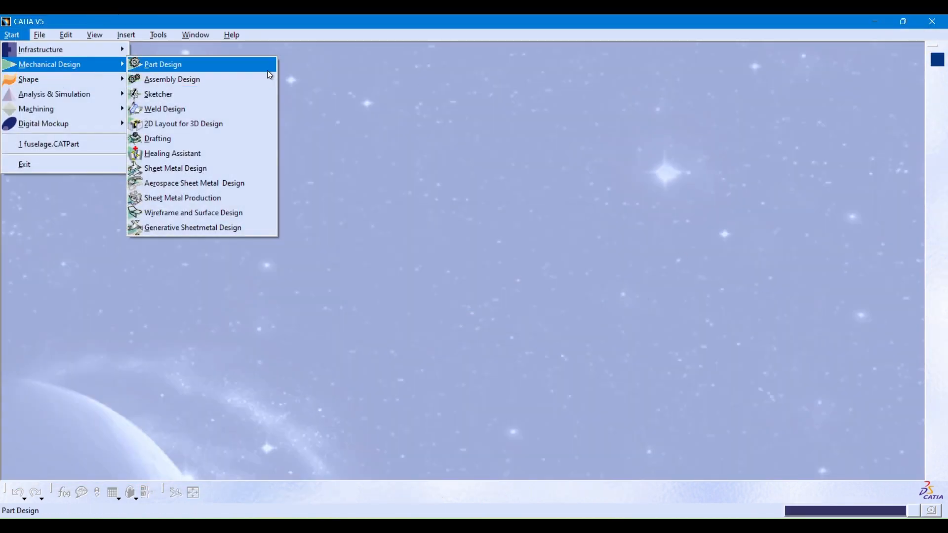
click(232, 64)
click(844, 460)
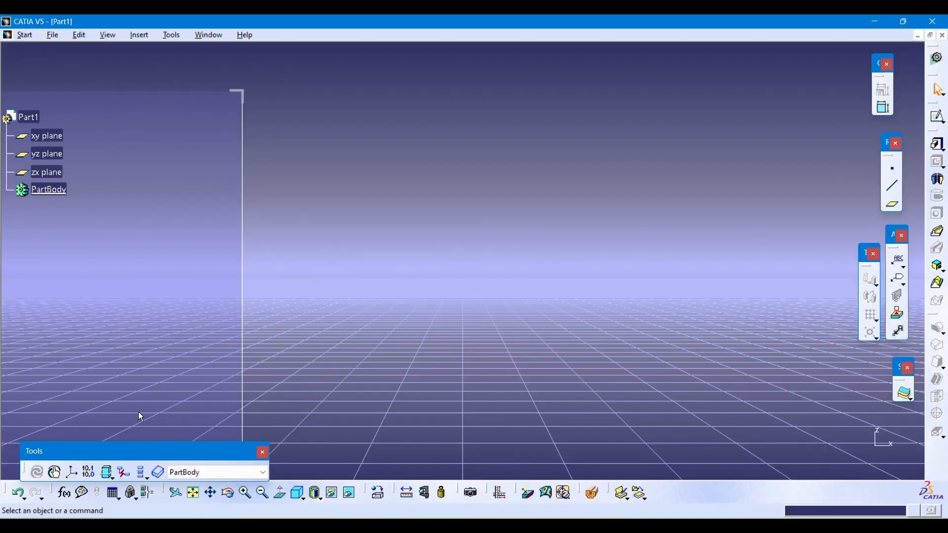
Start a sketch on the xy plane and draw a profile's bottom arm from the origin, about 12 mm long and 1.5 mm high
click(193, 492)
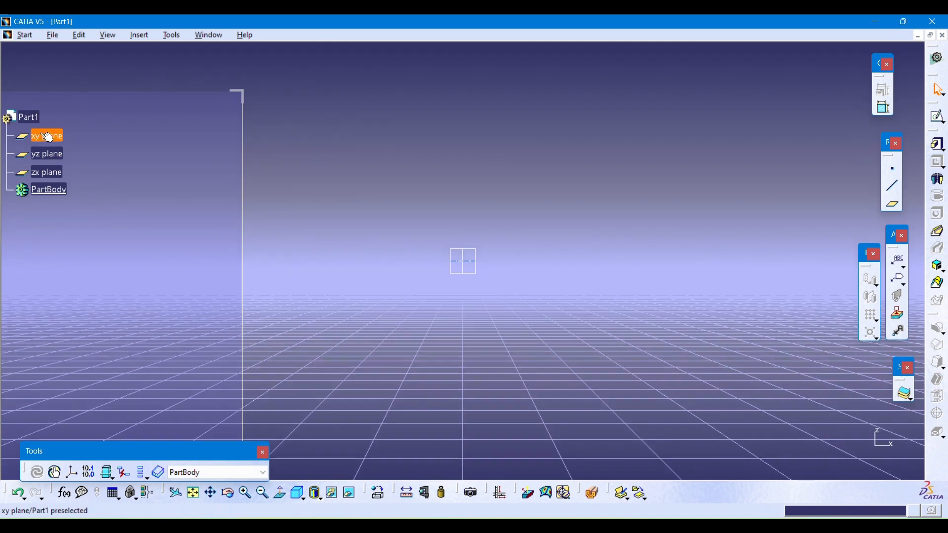
click(37, 134)
click(936, 119)
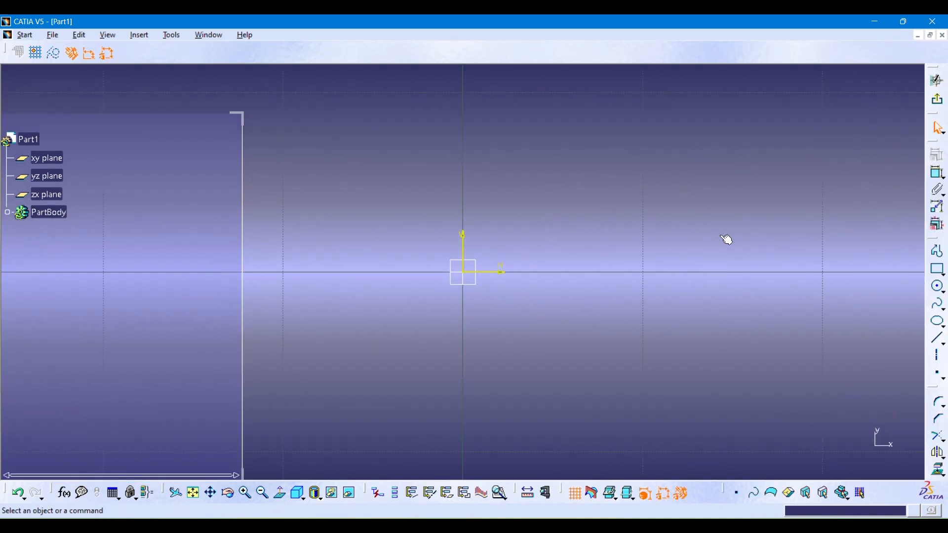
click(936, 255)
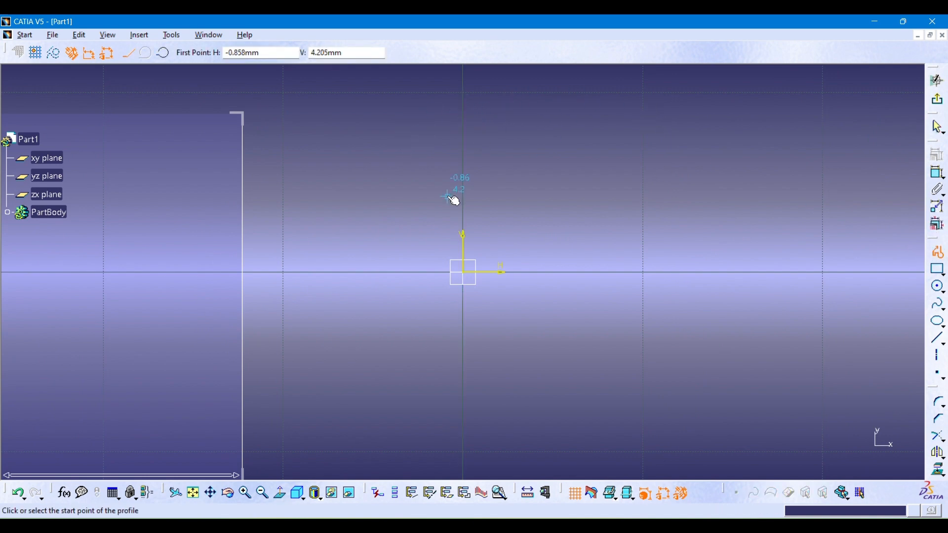
click(459, 272)
click(677, 272)
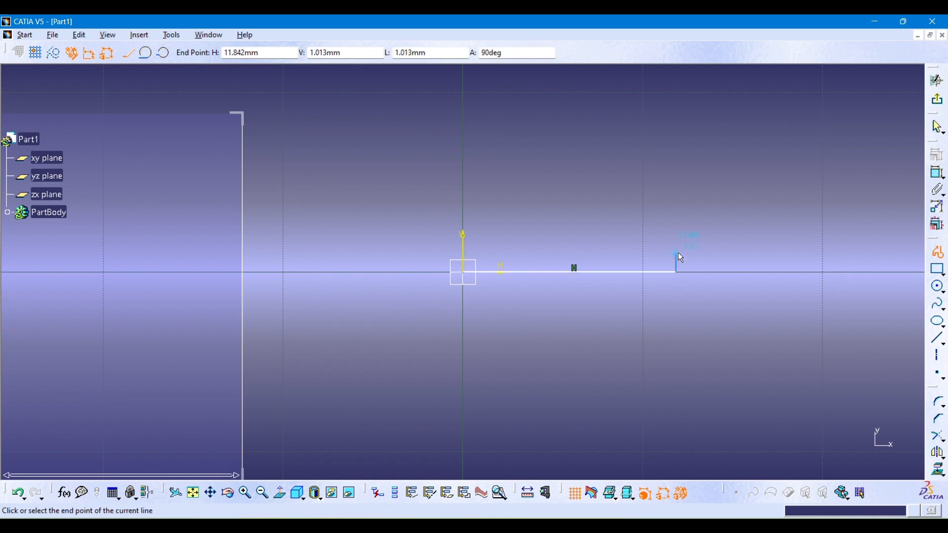
click(677, 244)
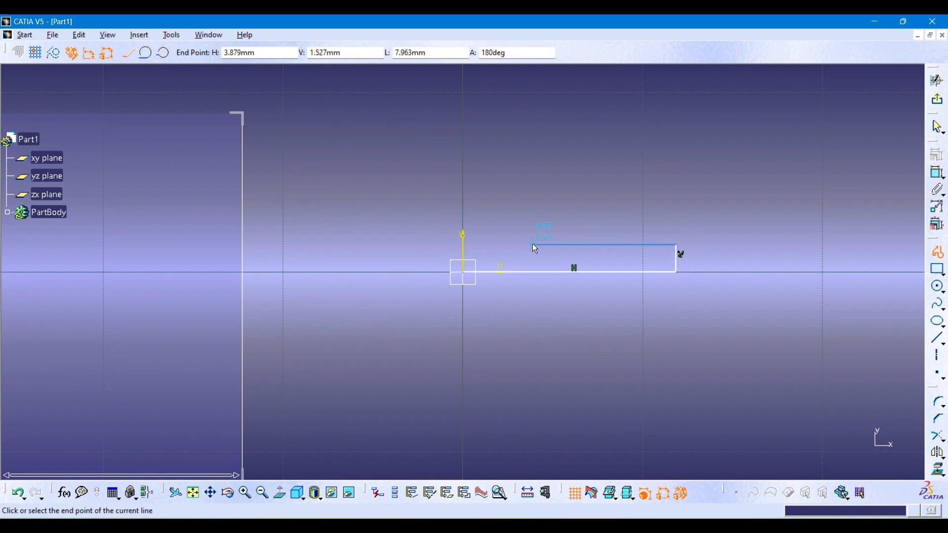
click(533, 244)
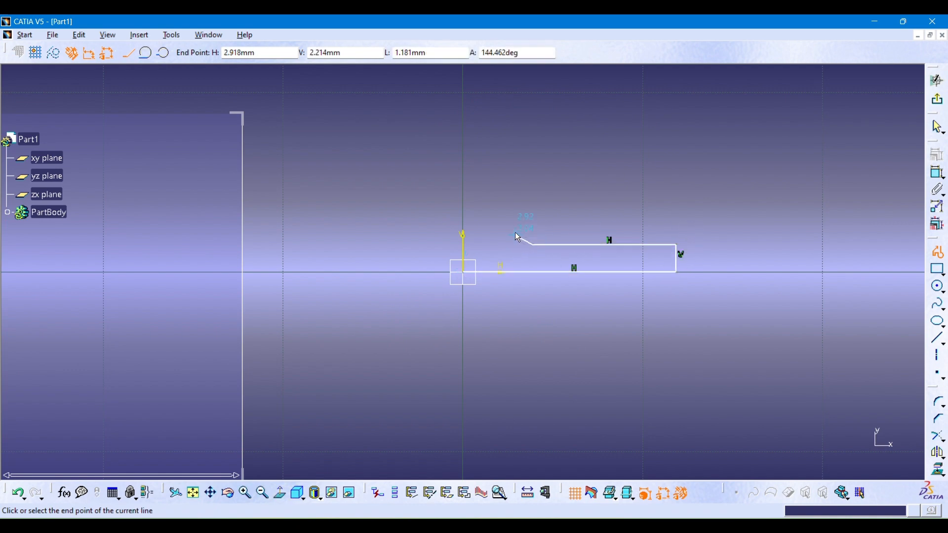
Continue the profile upward with a stepped stem reaching about 1.9 mm from the vertical axis and a second horizontal arm
click(533, 171)
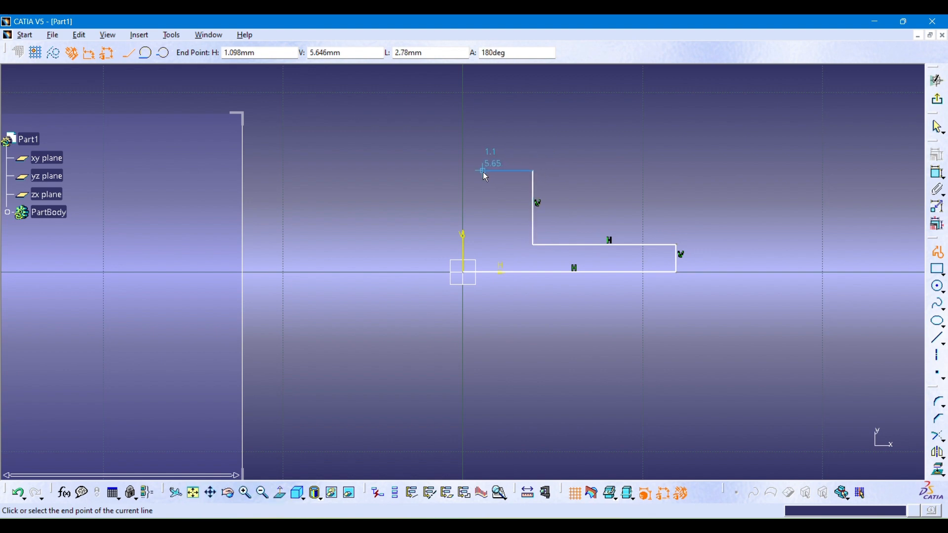
click(497, 171)
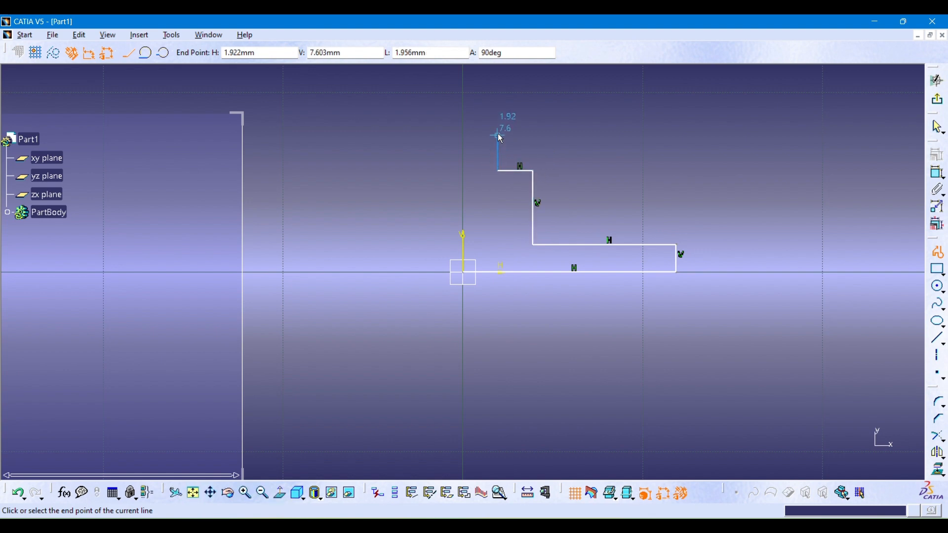
click(499, 120)
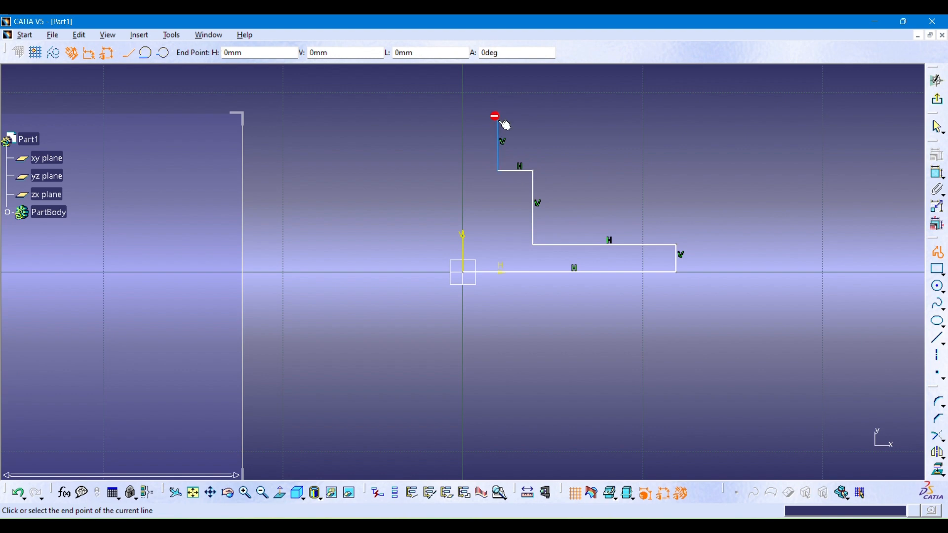
click(687, 119)
click(688, 93)
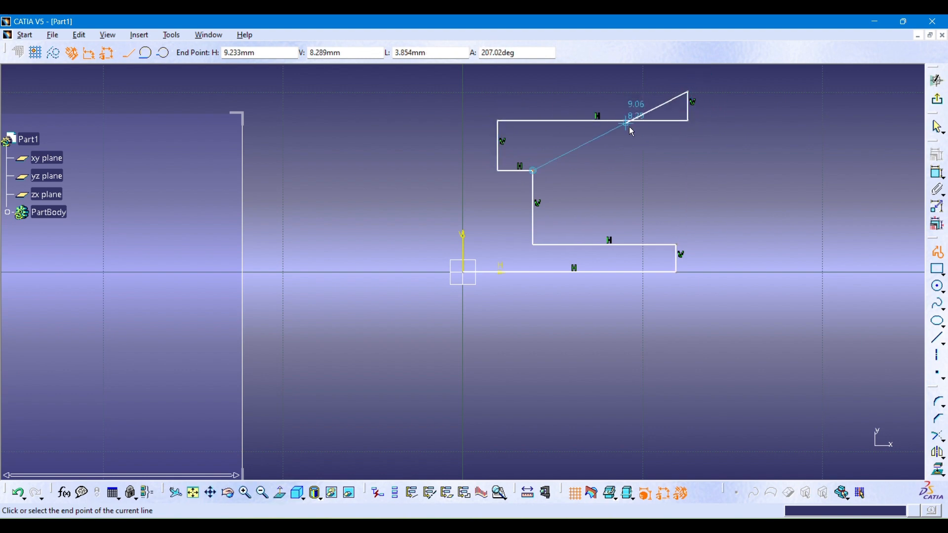
scroll(652, 131, down, 3)
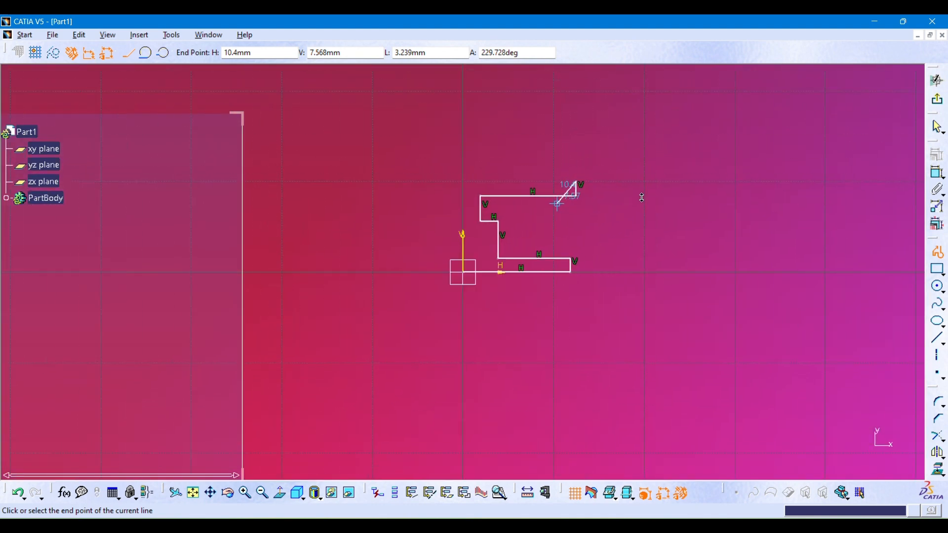
click(480, 183)
Add a shorter third arm and a top arm reaching about H 13.8 mm, V 19.3 mm, and close the profile at the origin
click(480, 158)
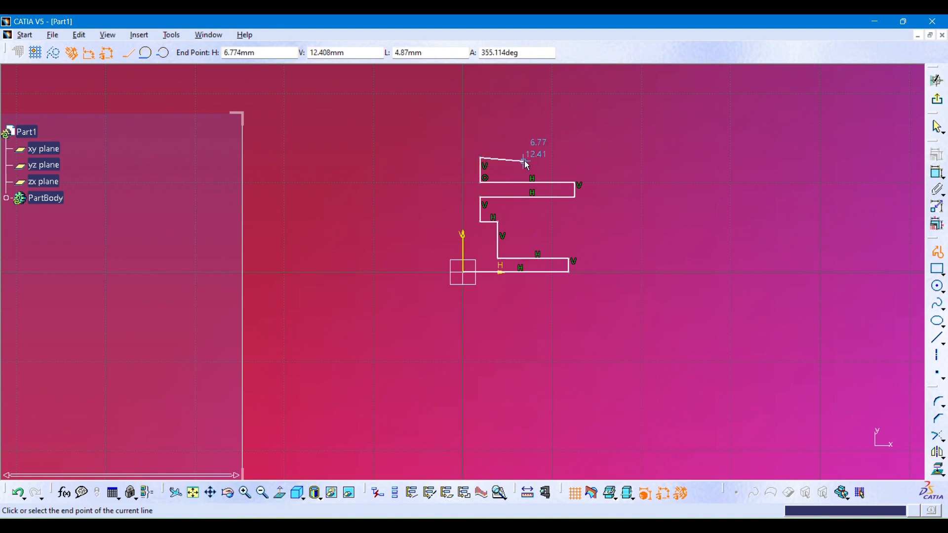
click(531, 157)
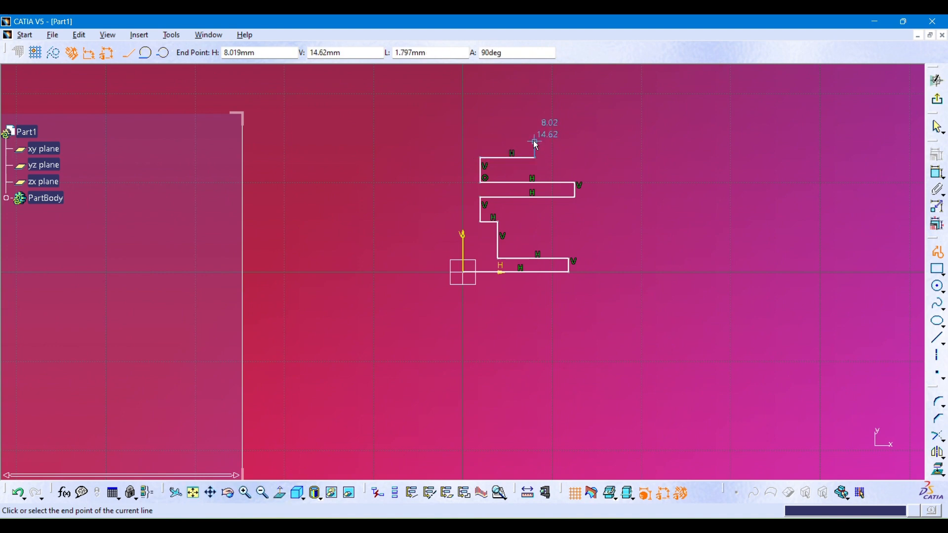
click(535, 140)
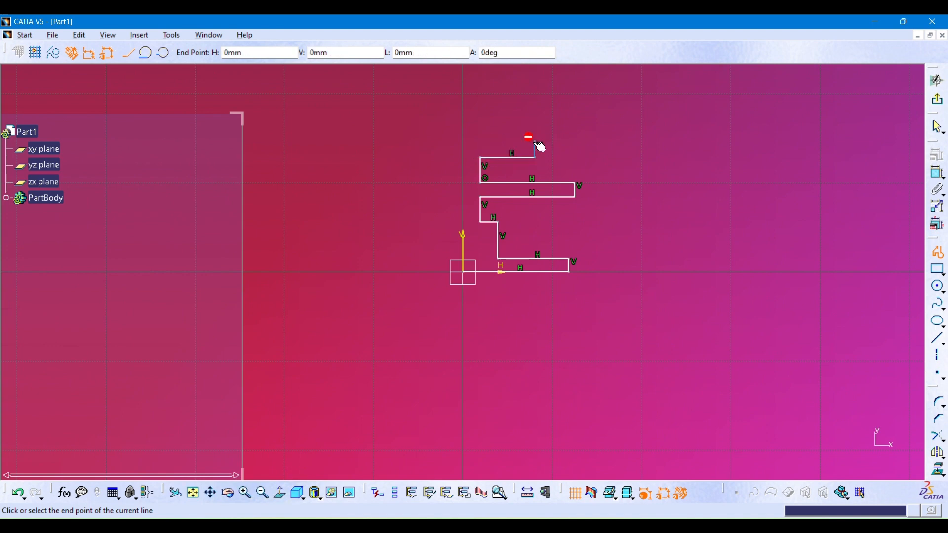
click(482, 143)
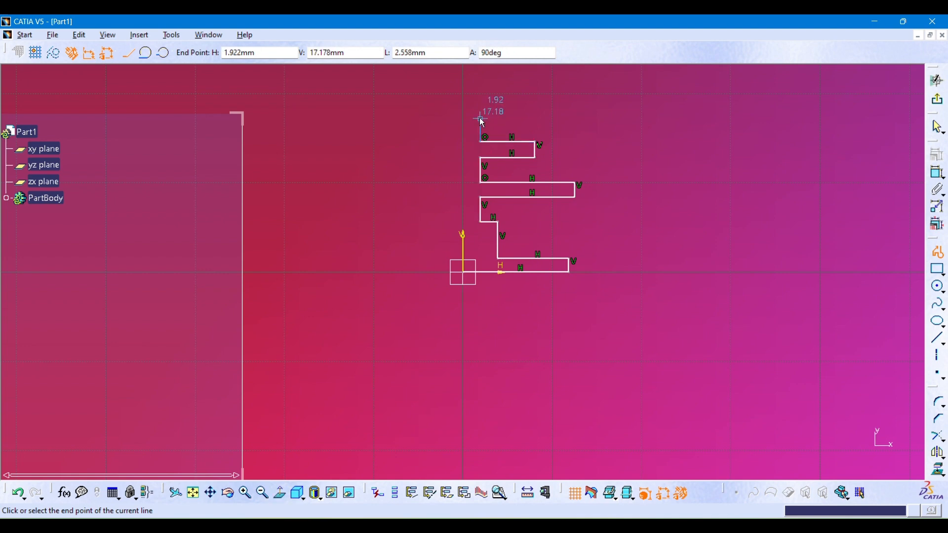
click(481, 120)
click(586, 119)
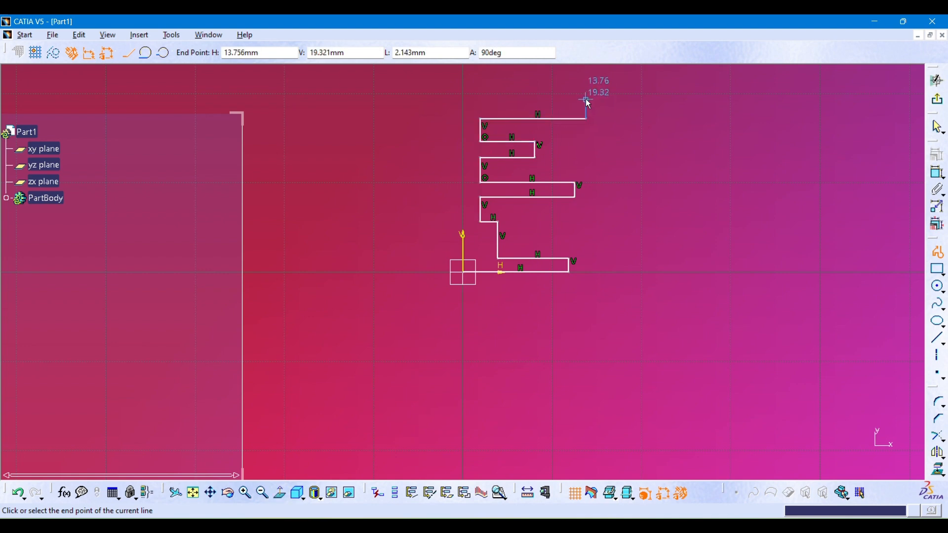
click(586, 98)
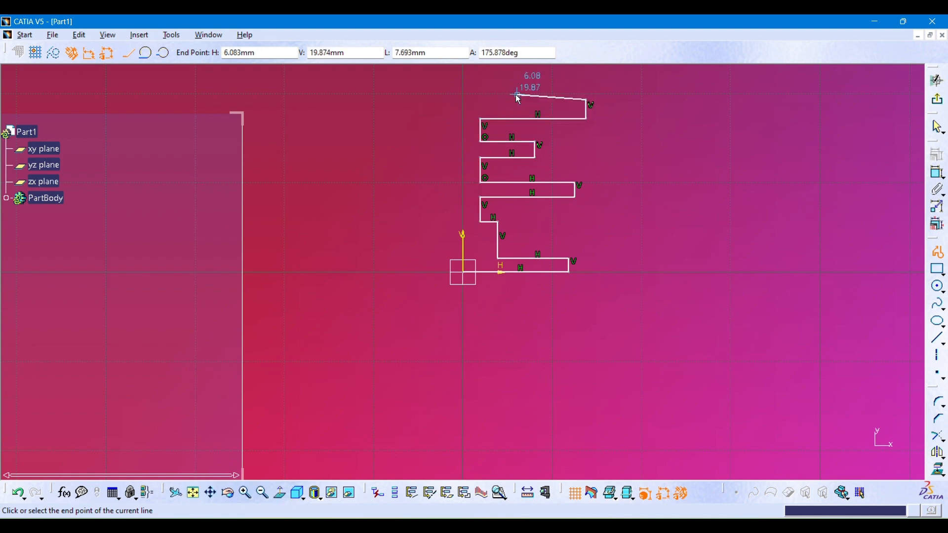
click(465, 99)
click(465, 272)
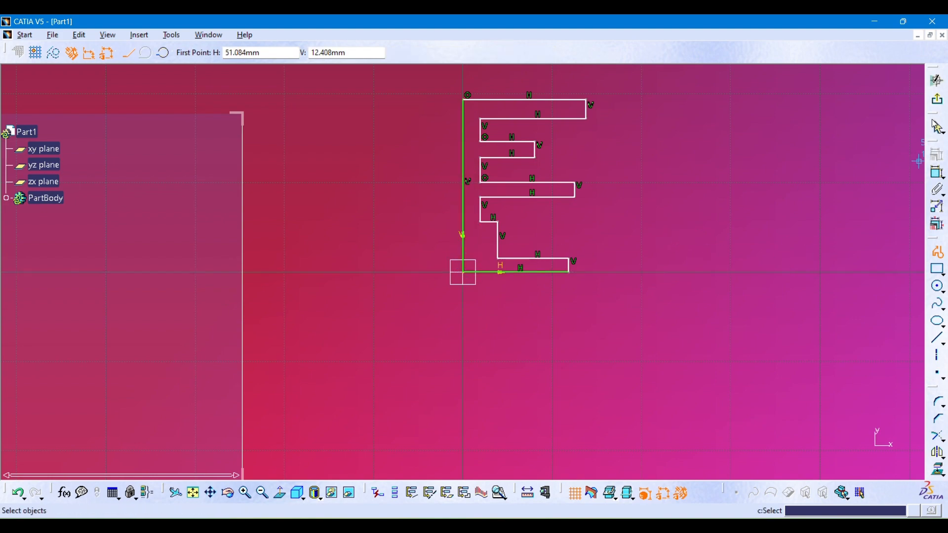
Exit the sketch and pad the comb-shaped profile to a length of 10 mm
click(937, 80)
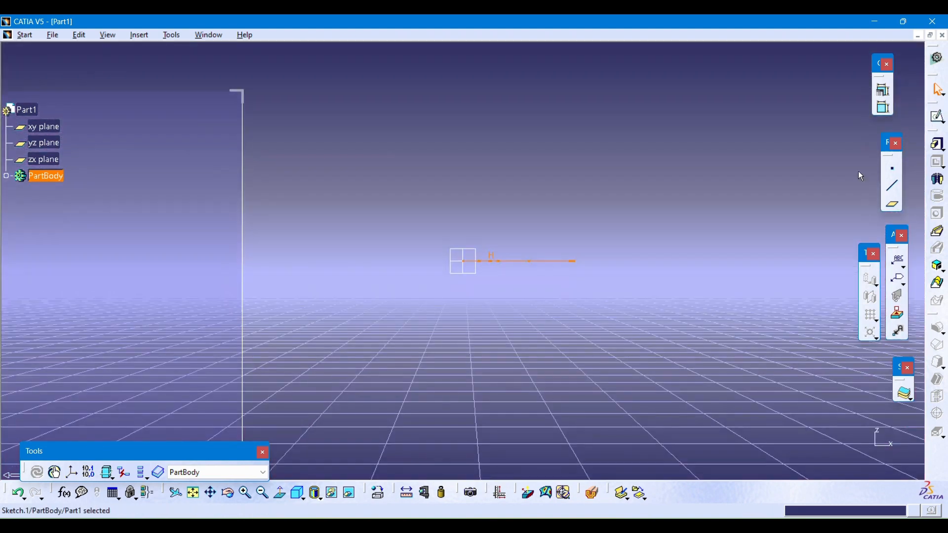
click(939, 148)
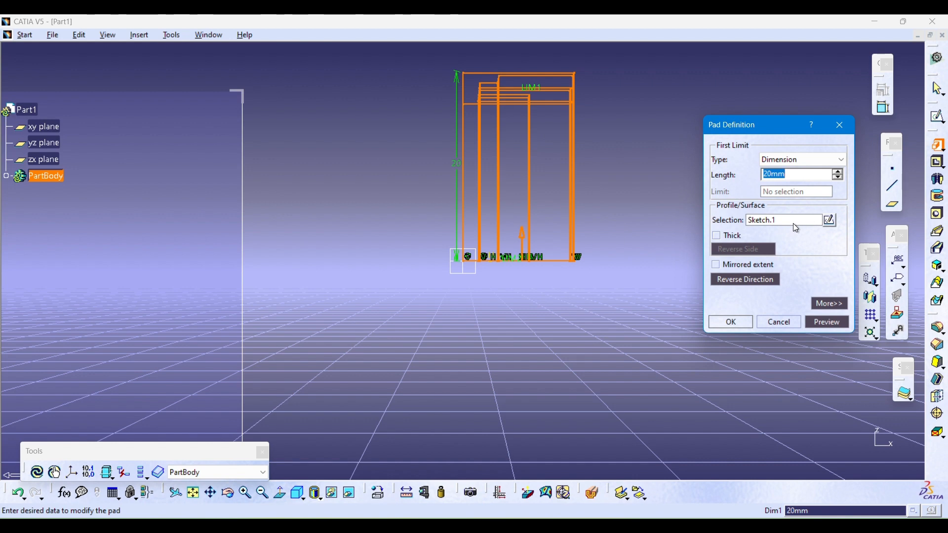
text(10)
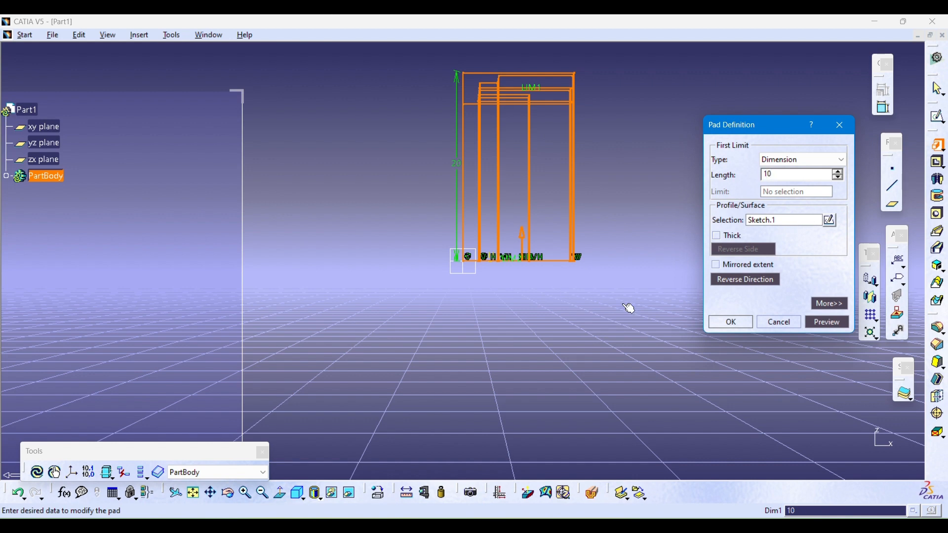
click(730, 322)
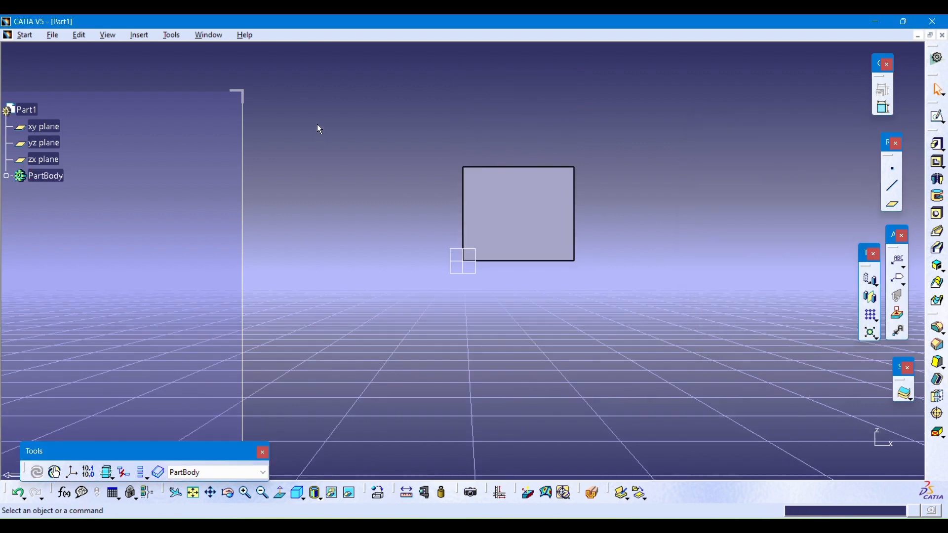
Sketch a circle about 4 mm in diameter on the underside of the comb's top arm and exit the sketch
middle_drag(319, 129, 407, 242)
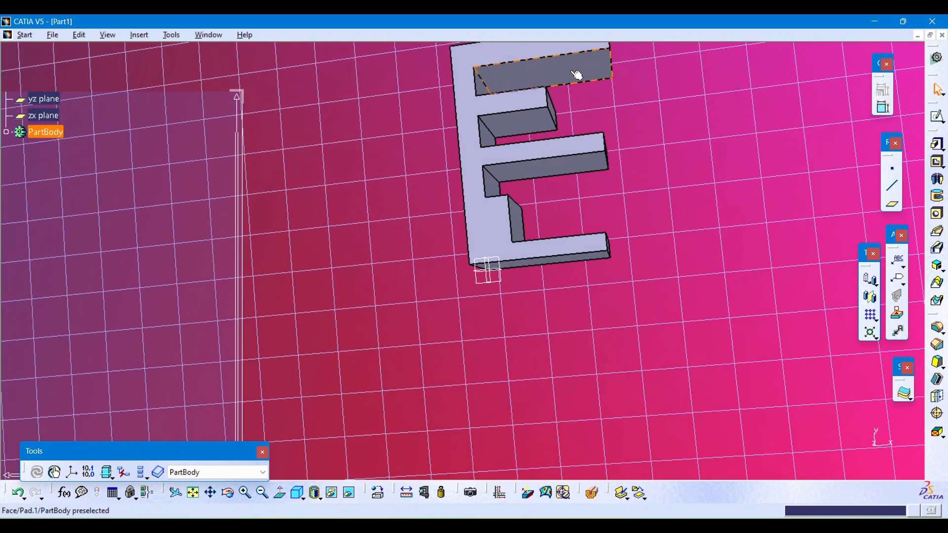
click(569, 75)
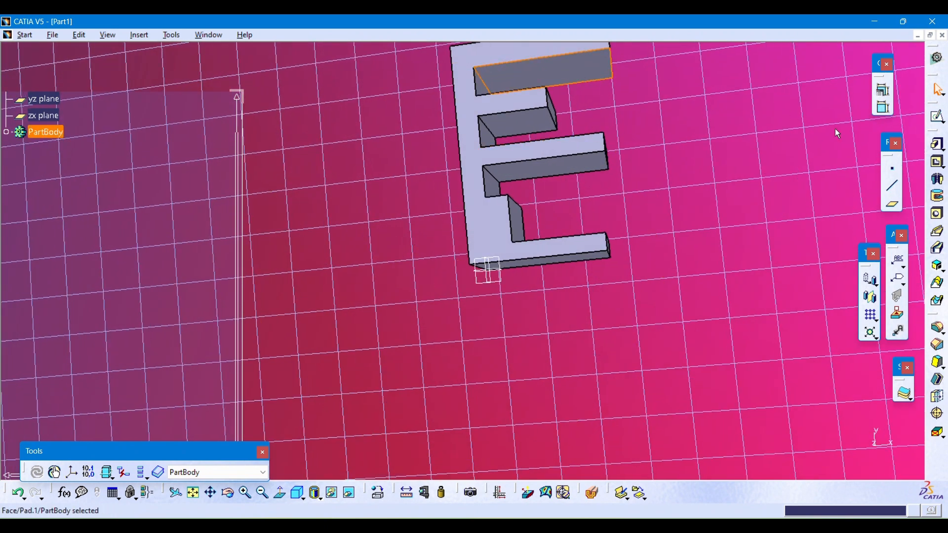
click(937, 119)
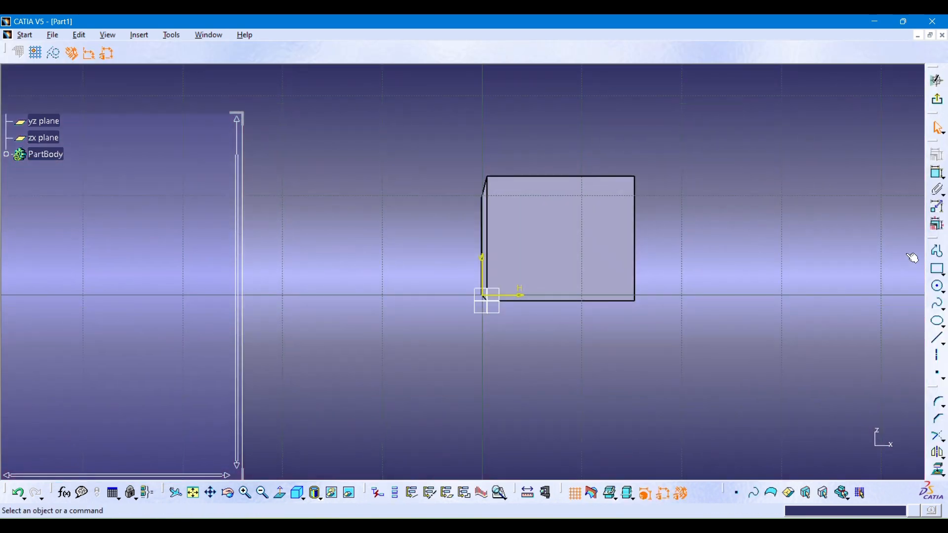
click(939, 287)
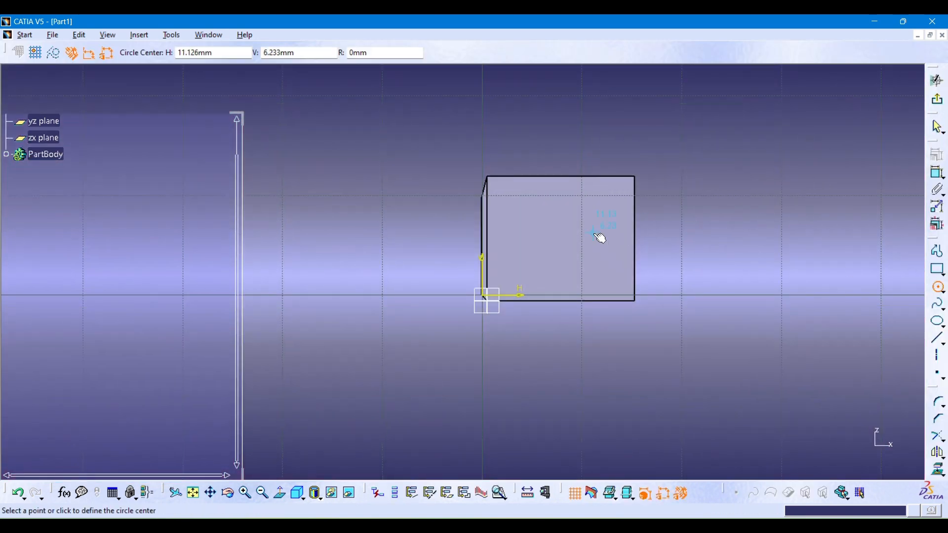
click(546, 232)
click(566, 226)
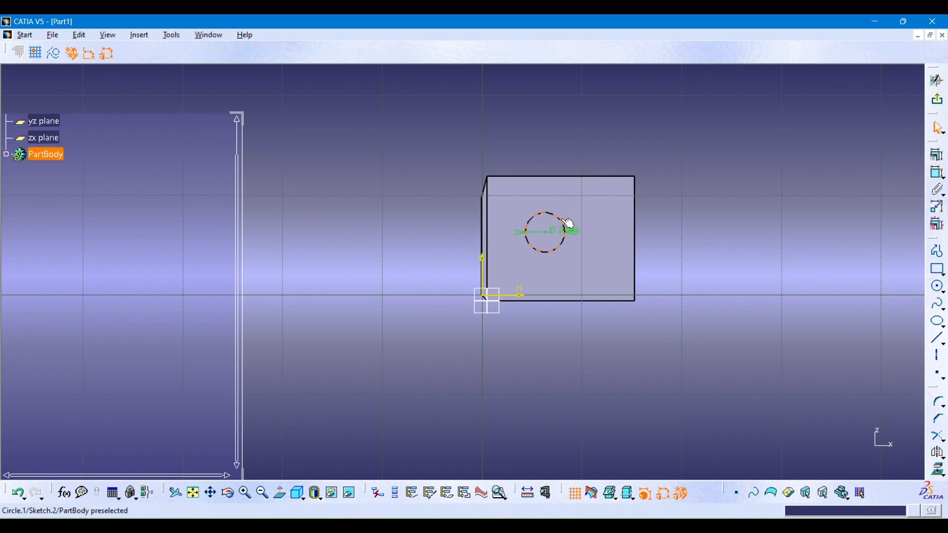
click(769, 211)
click(938, 81)
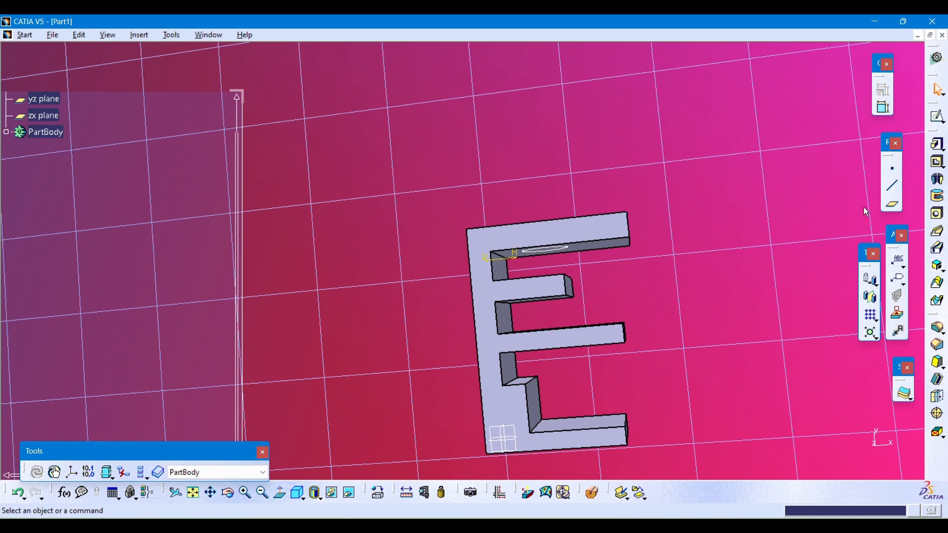
Pocket the circle sketch to a depth of 10 mm, directed away from the top arm through the arms below
click(938, 164)
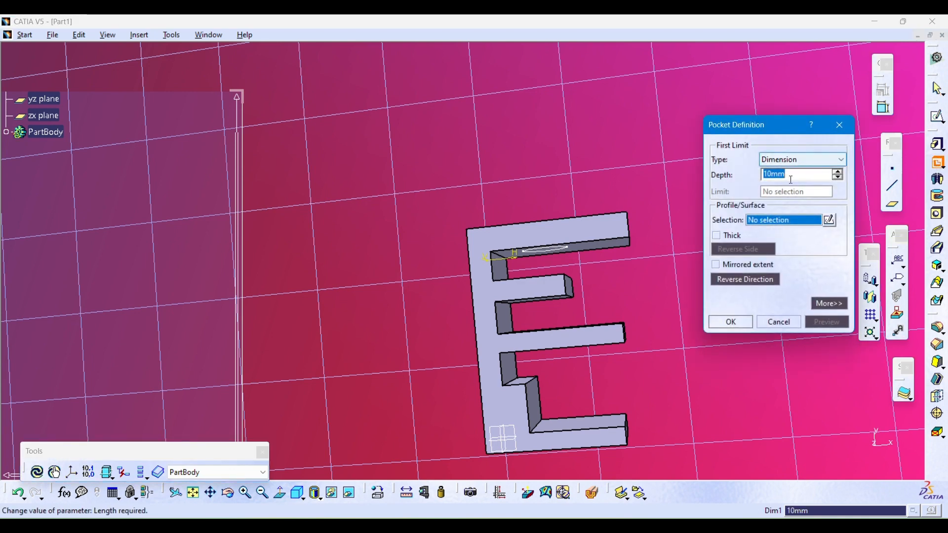
click(793, 220)
click(570, 249)
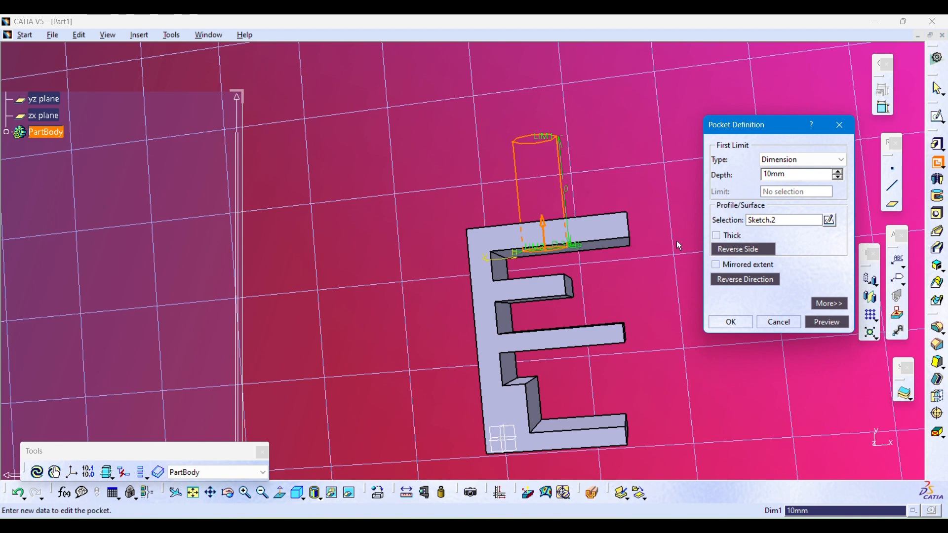
click(547, 229)
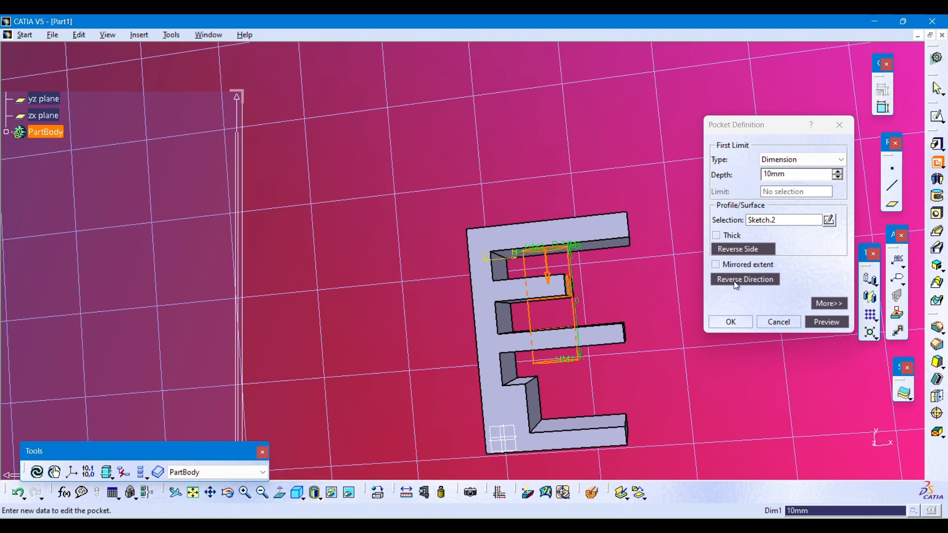
click(761, 281)
click(761, 281)
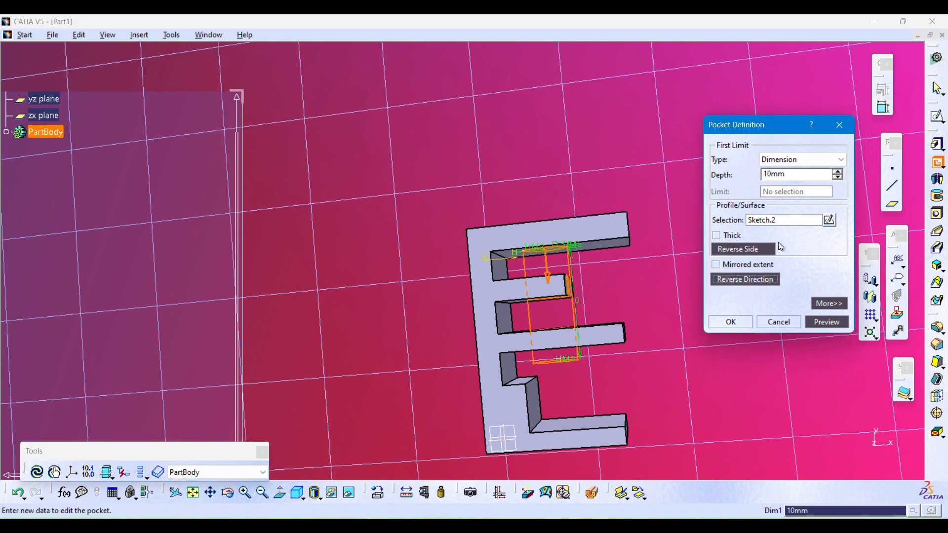
drag(770, 129, 736, 75)
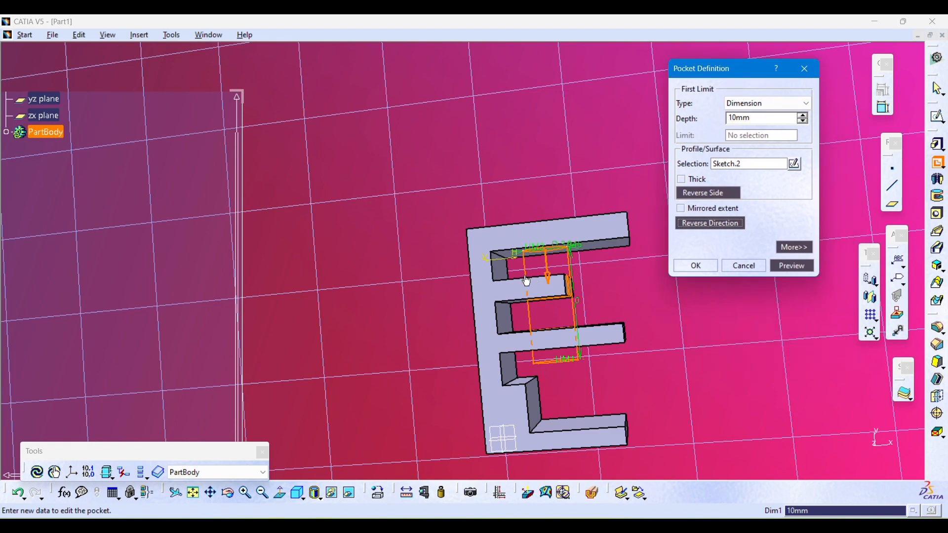
click(800, 267)
click(712, 271)
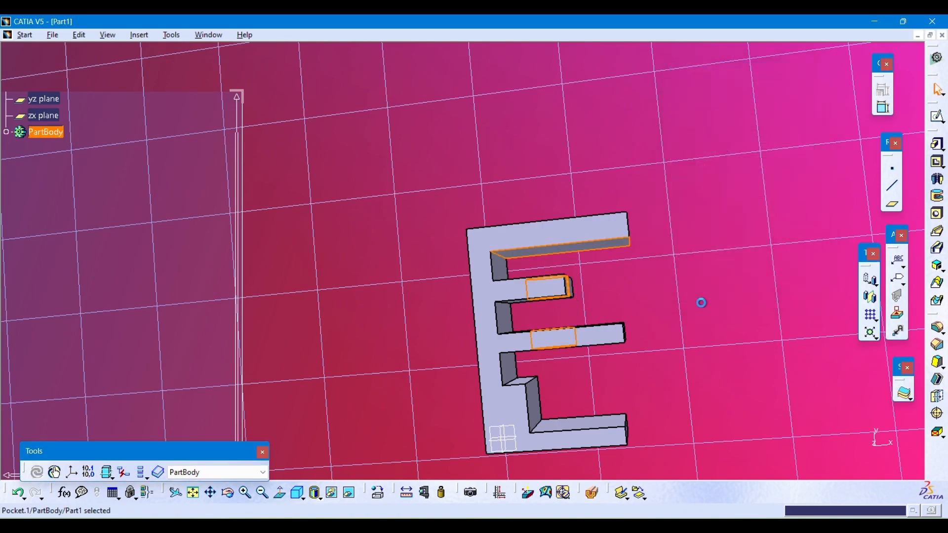
middle_drag(670, 295, 644, 254)
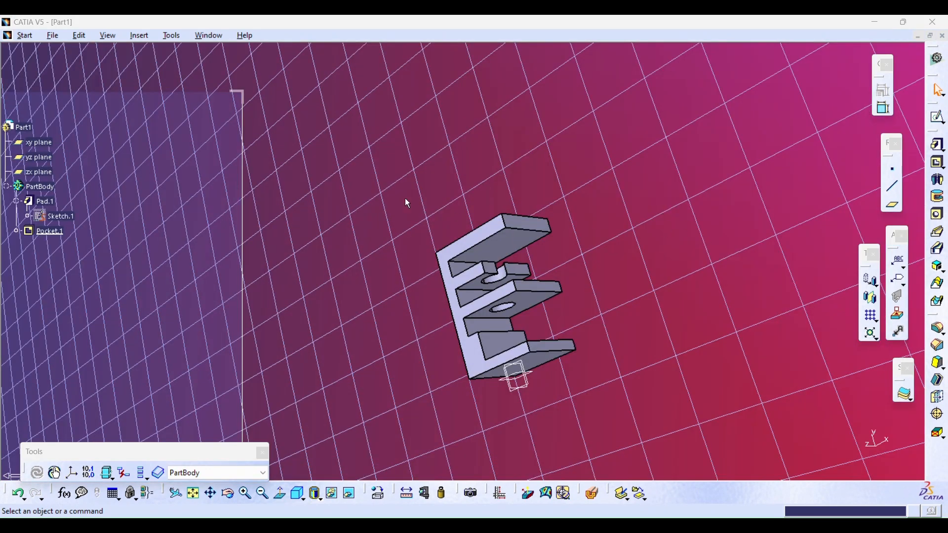
Change the circular pocket's limit type to Up to last and apply it
double_click(50, 228)
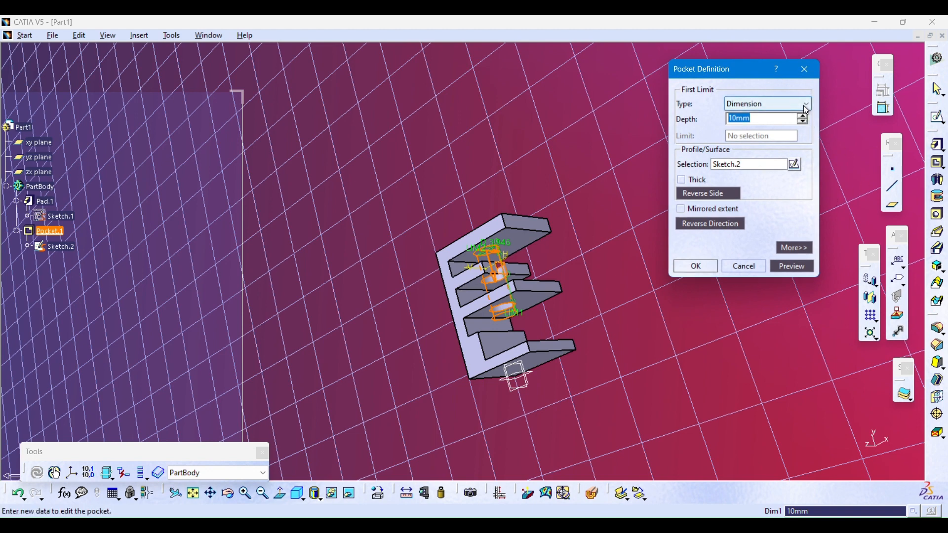
click(790, 103)
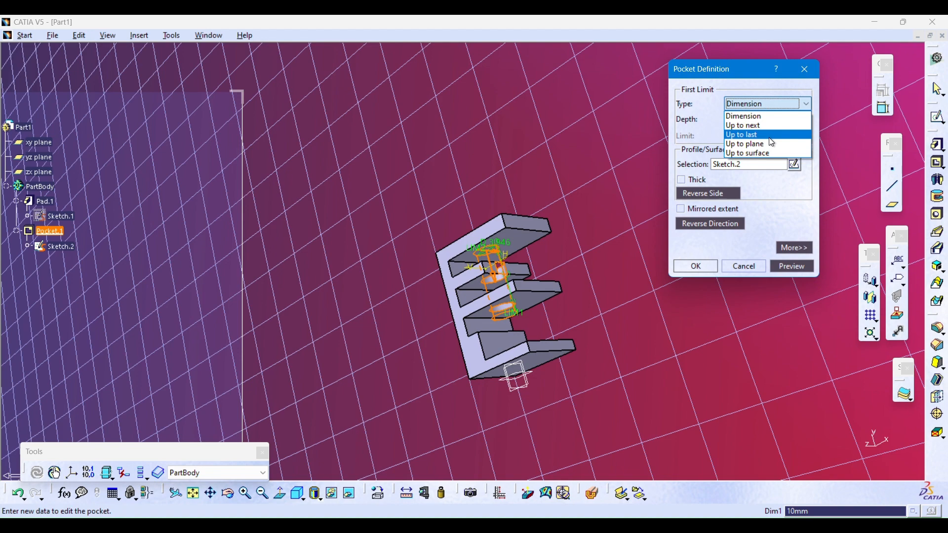
click(769, 137)
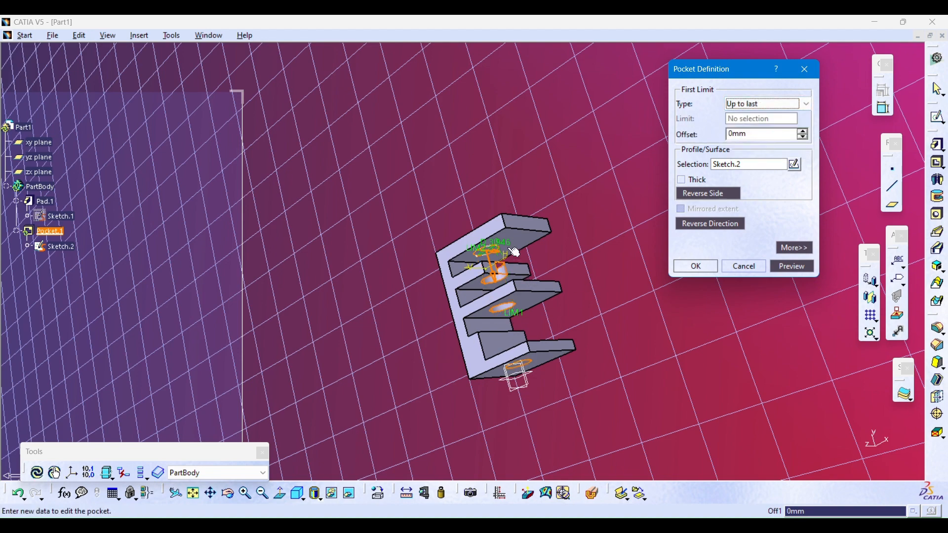
middle_drag(445, 225, 516, 355)
click(791, 267)
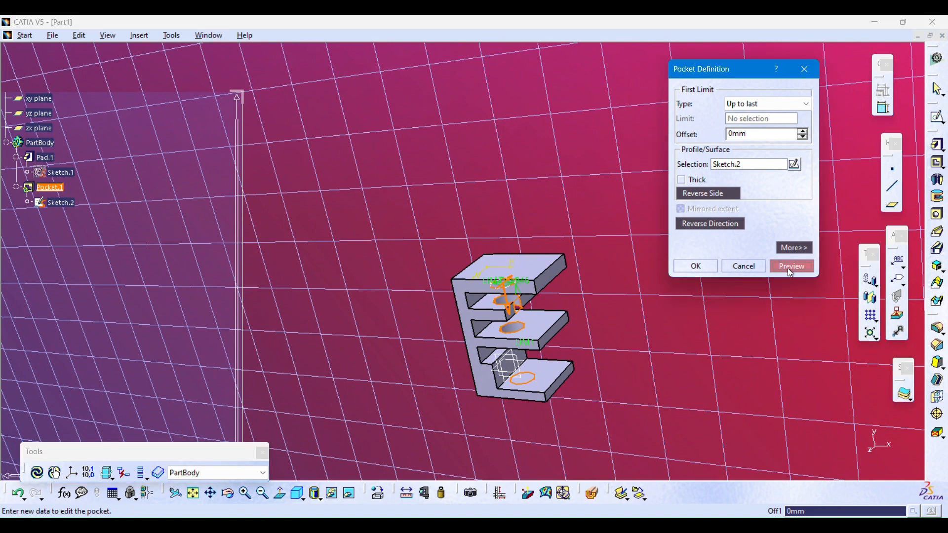
click(694, 267)
click(604, 326)
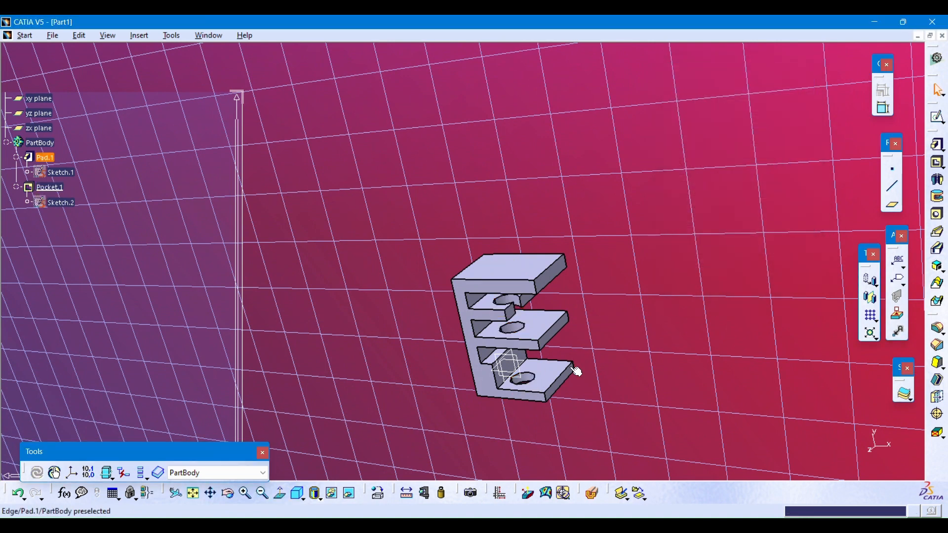
Change the circular pocket's limit type to Up to plane with the zx plane as the limit
double_click(63, 189)
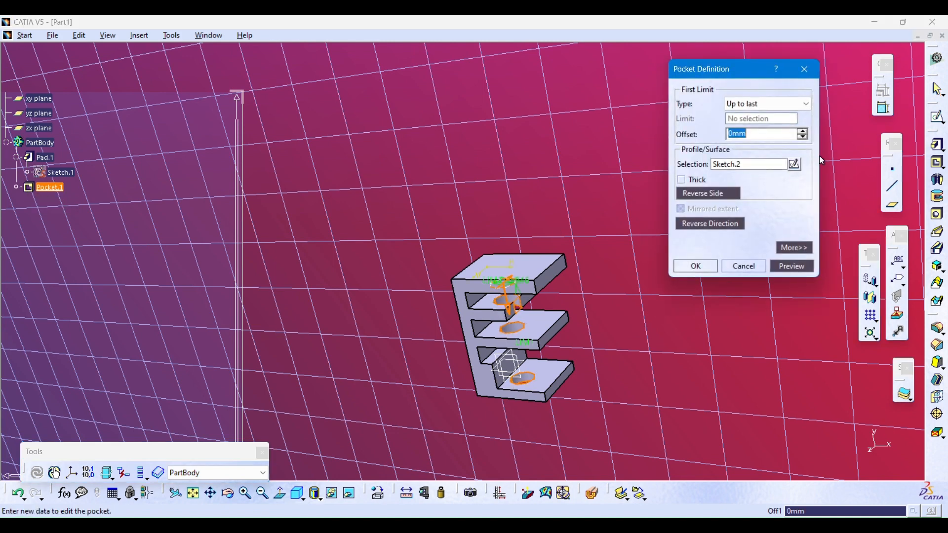
click(796, 105)
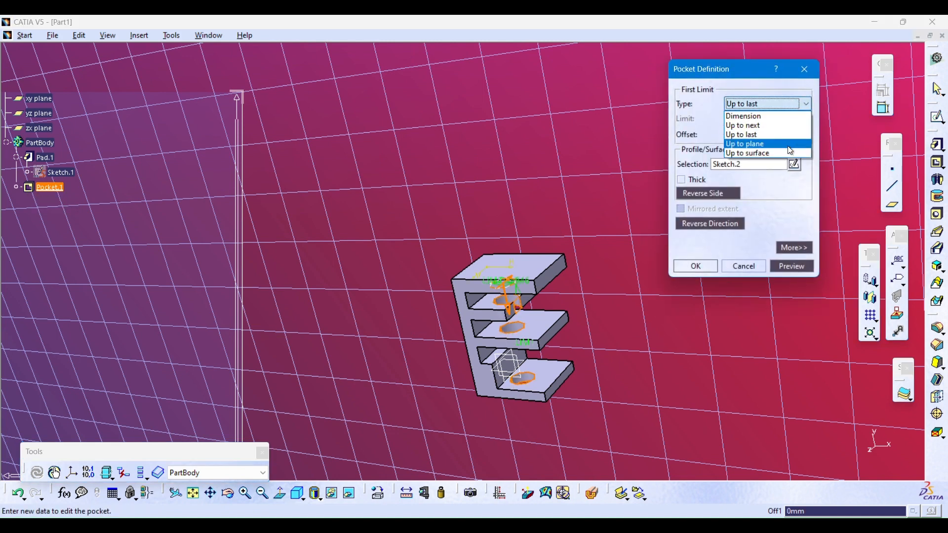
click(792, 145)
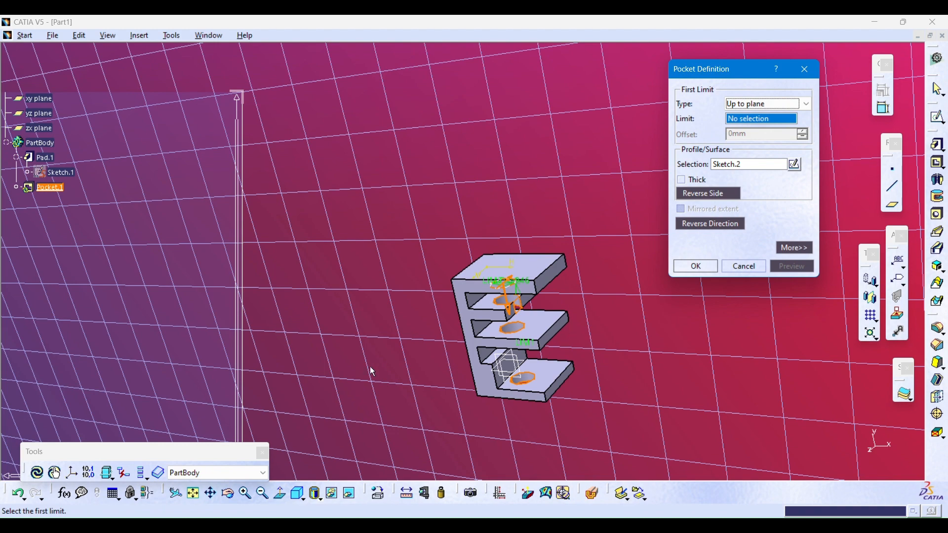
middle_drag(370, 367, 450, 278)
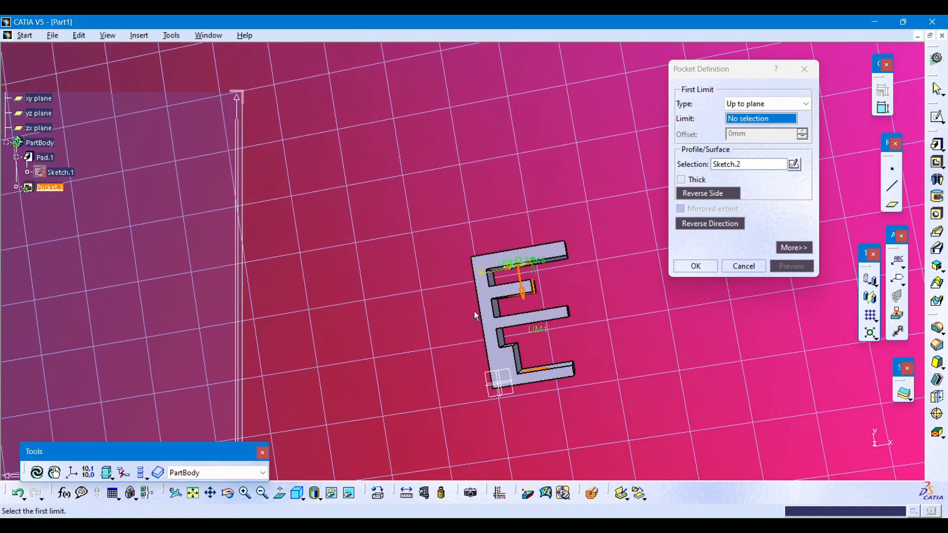
middle_drag(475, 312, 420, 254)
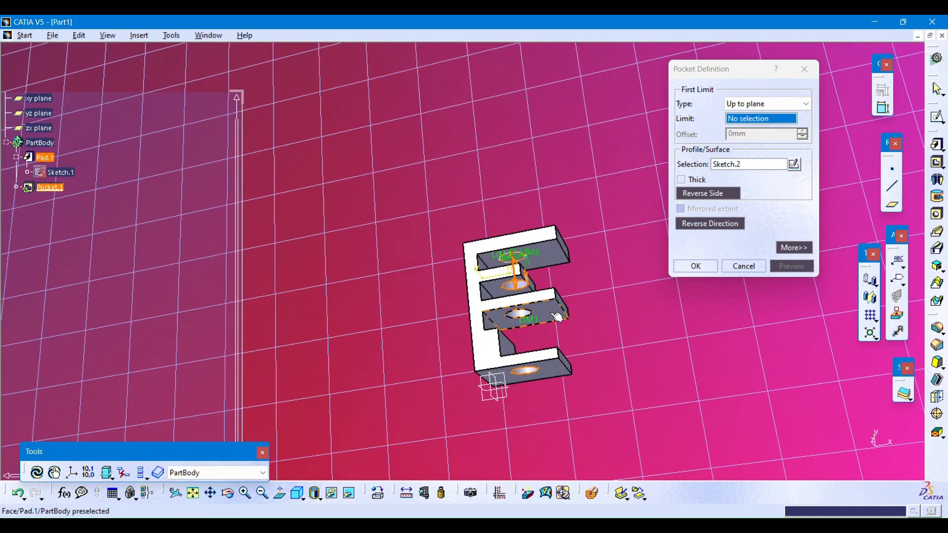
click(486, 386)
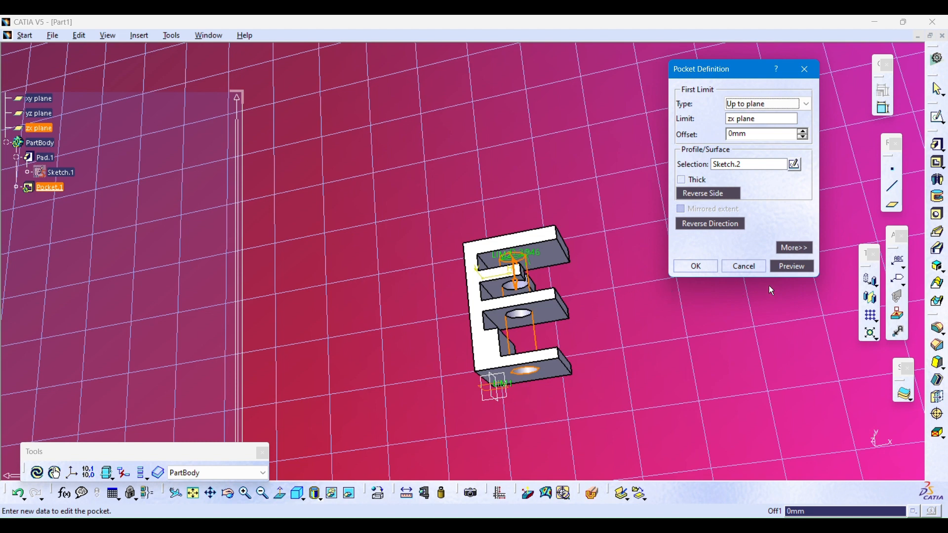
click(697, 266)
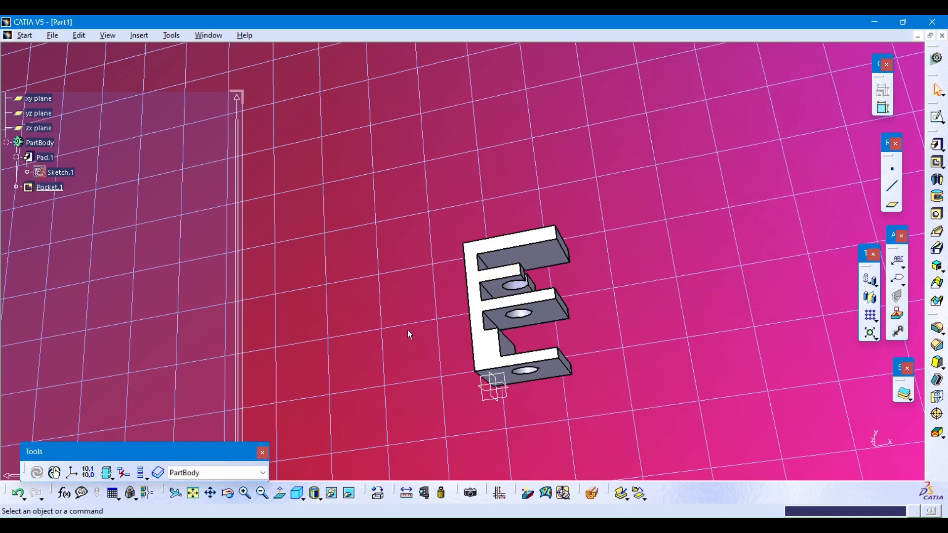
Change the circular pocket's limit type to Up to surface, using the underside of the long middle arm as the limit
double_click(49, 187)
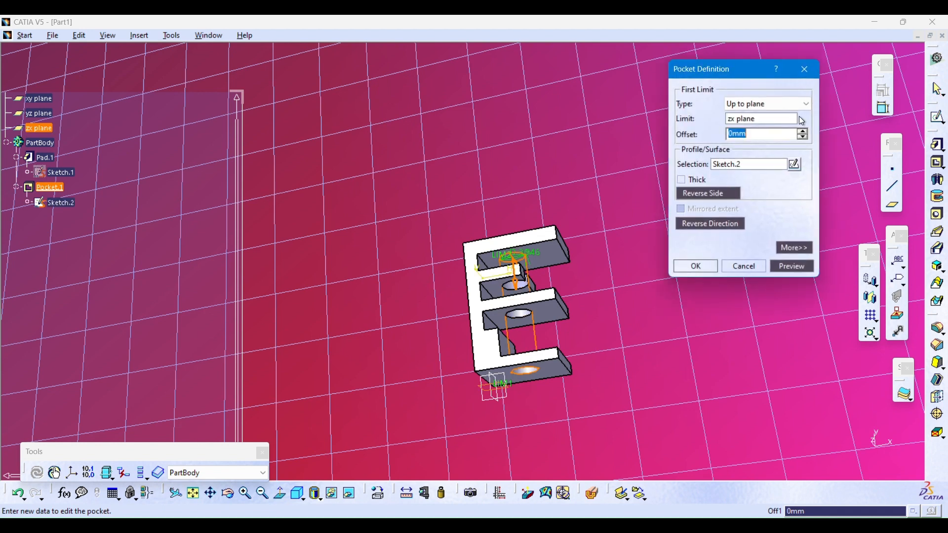
click(784, 104)
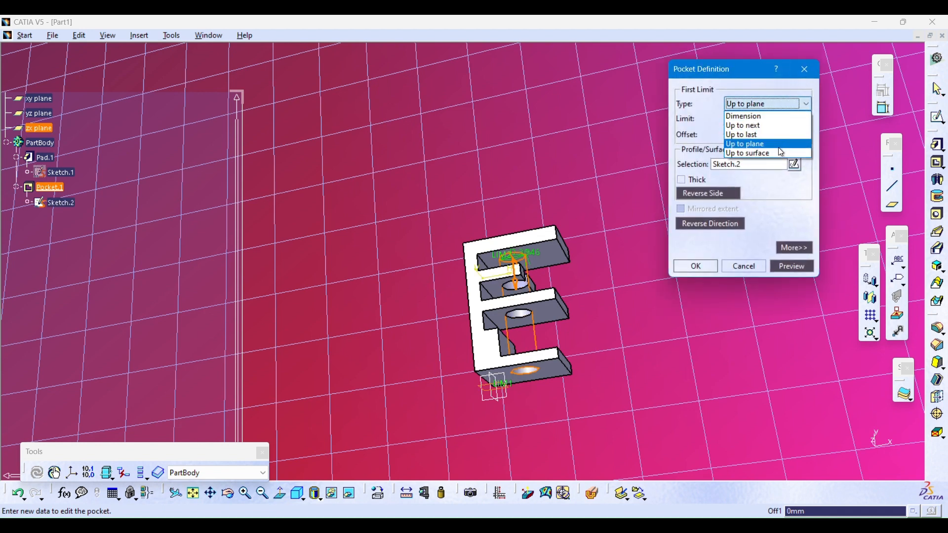
click(779, 153)
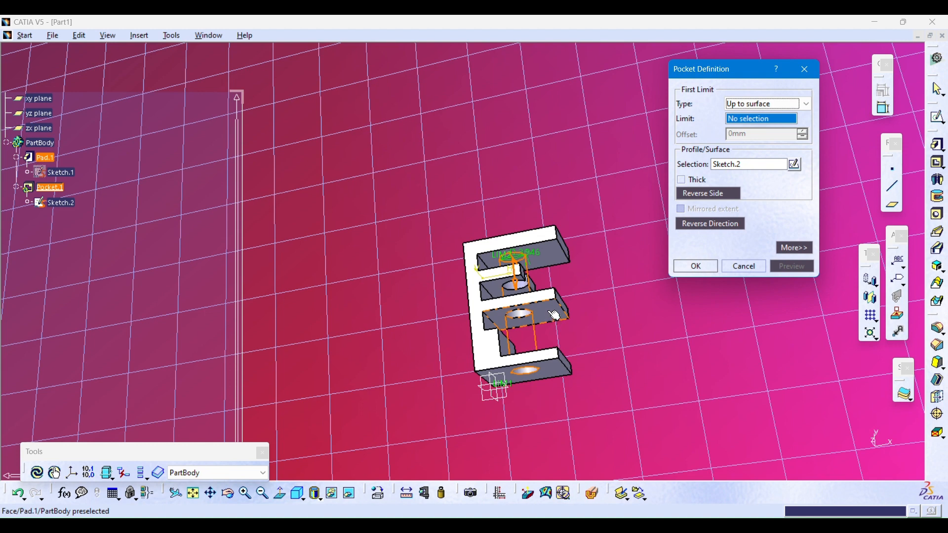
click(553, 317)
middle_drag(405, 227, 405, 398)
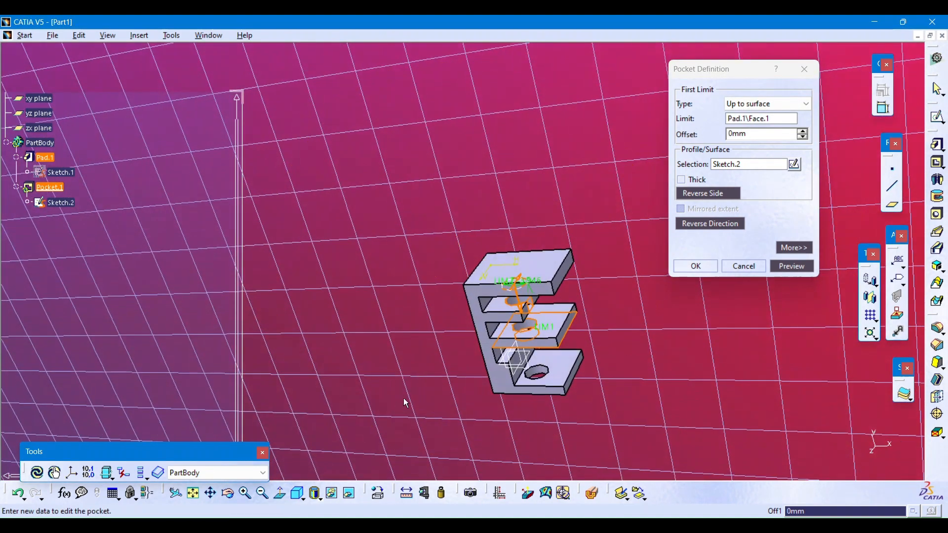
click(784, 267)
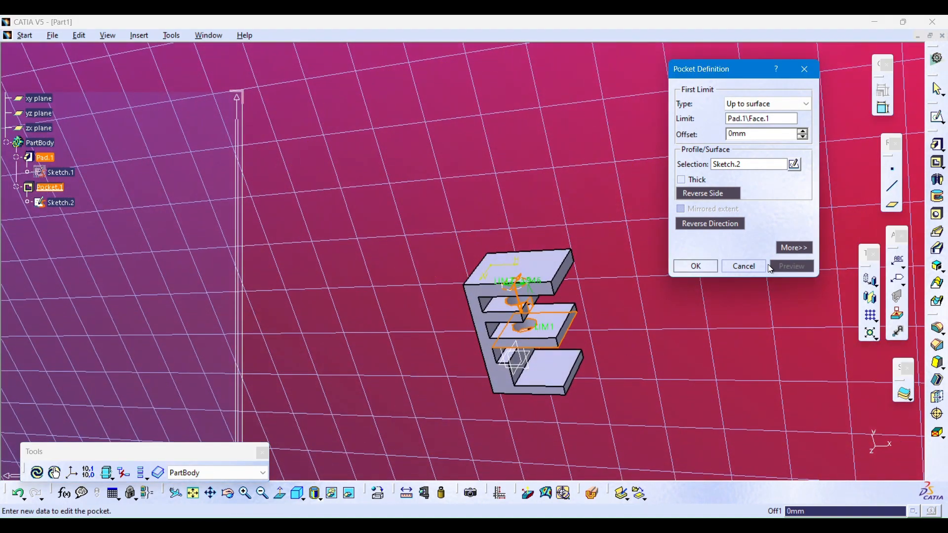
click(697, 267)
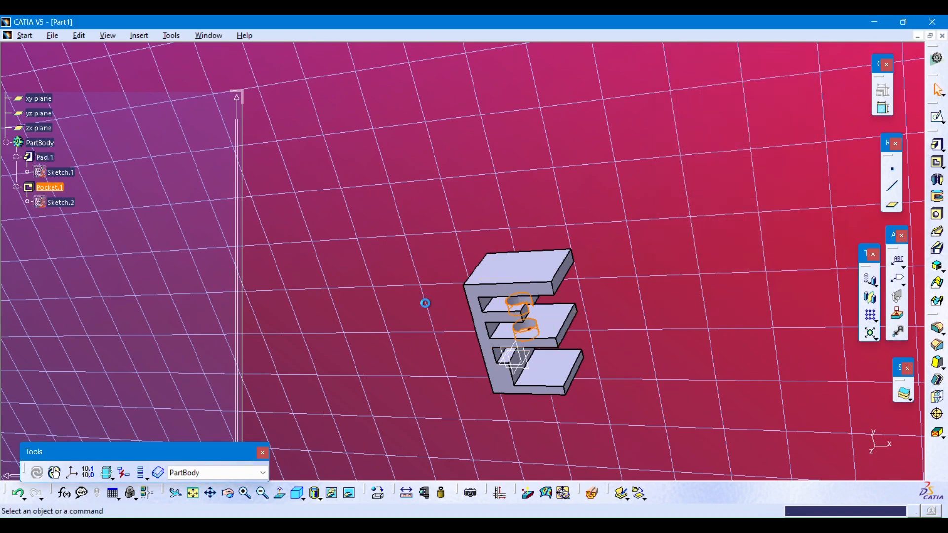
middle_drag(434, 317, 395, 337)
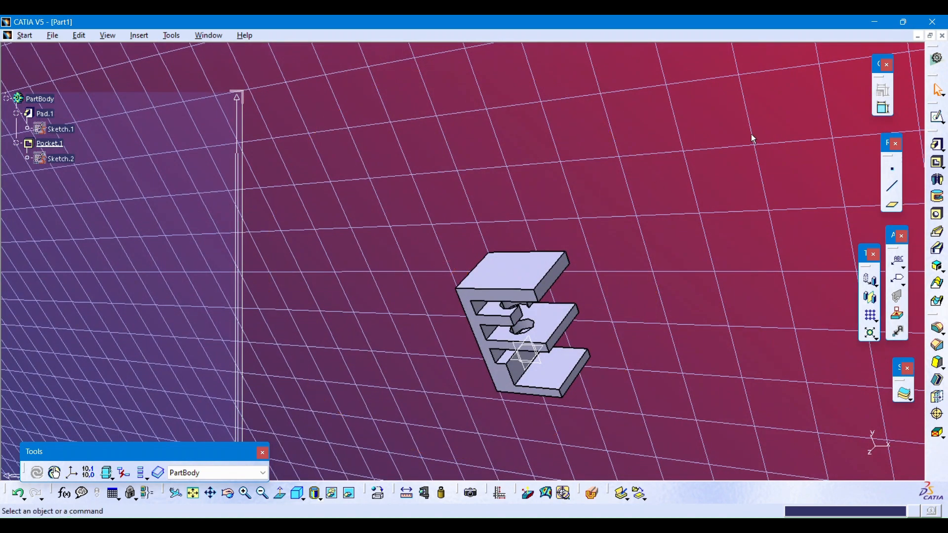